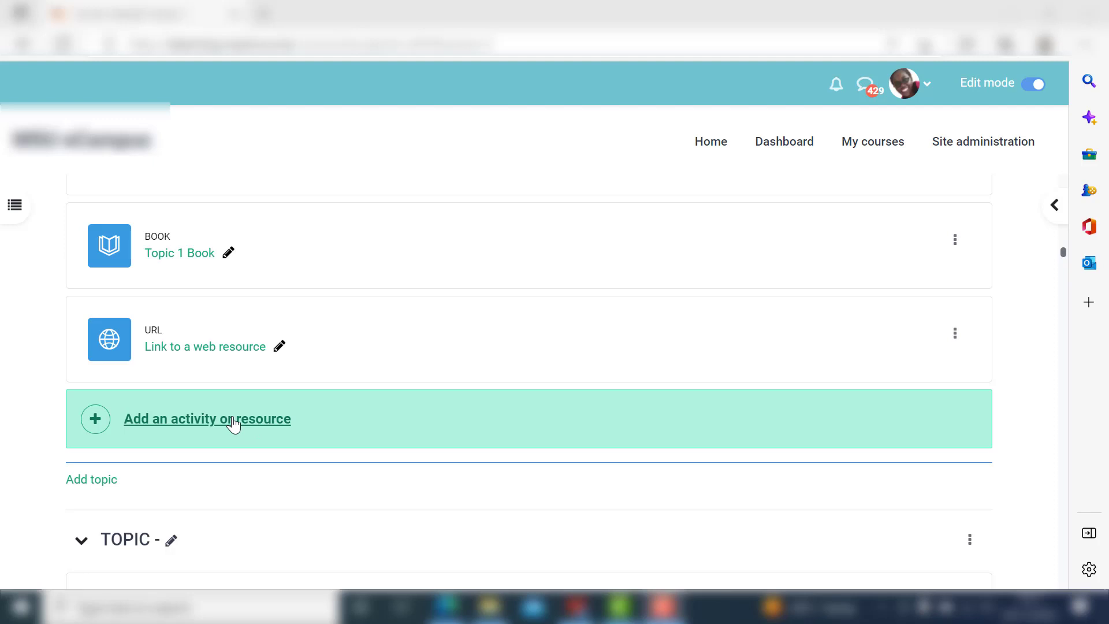
Find the Quiz activity by searching for "quiz" and add it to the topic above the next section.
click(207, 429)
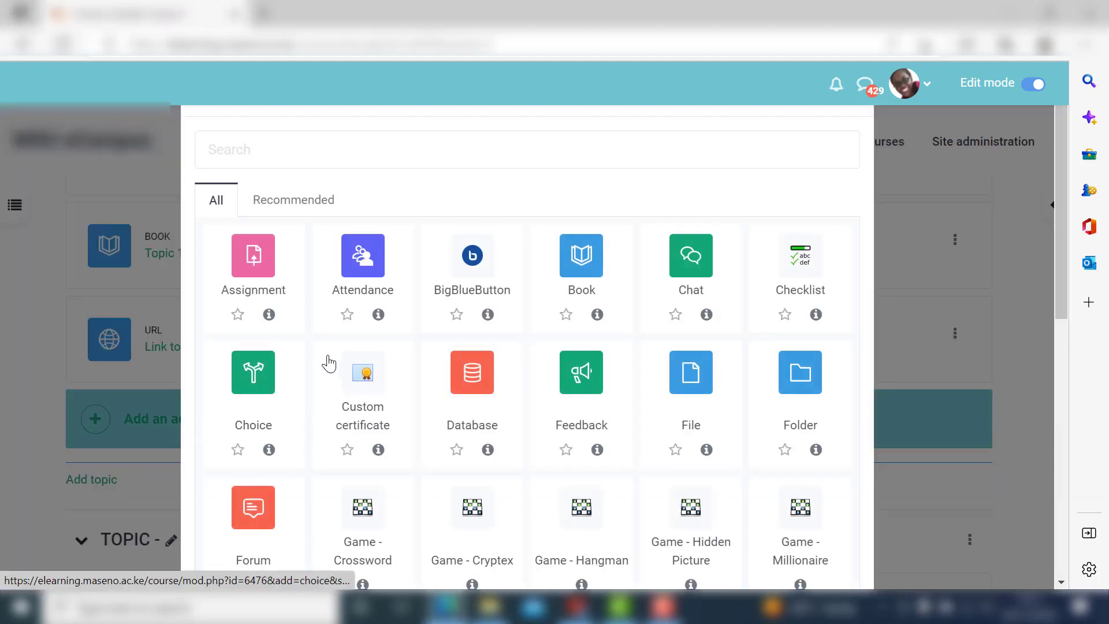
click(331, 150)
text(quiz)
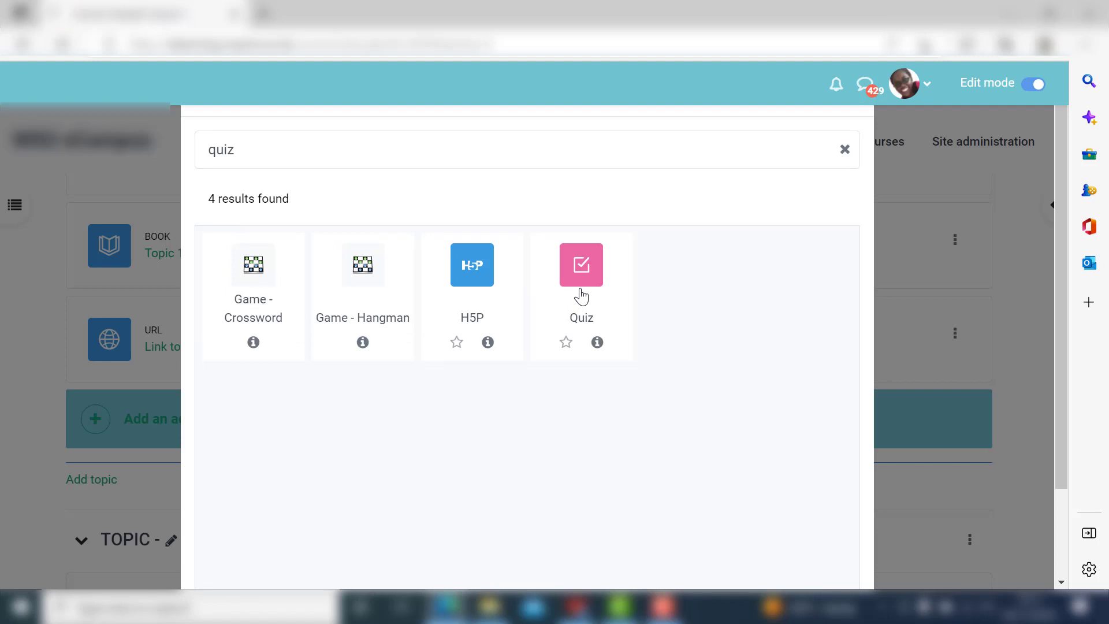
click(581, 271)
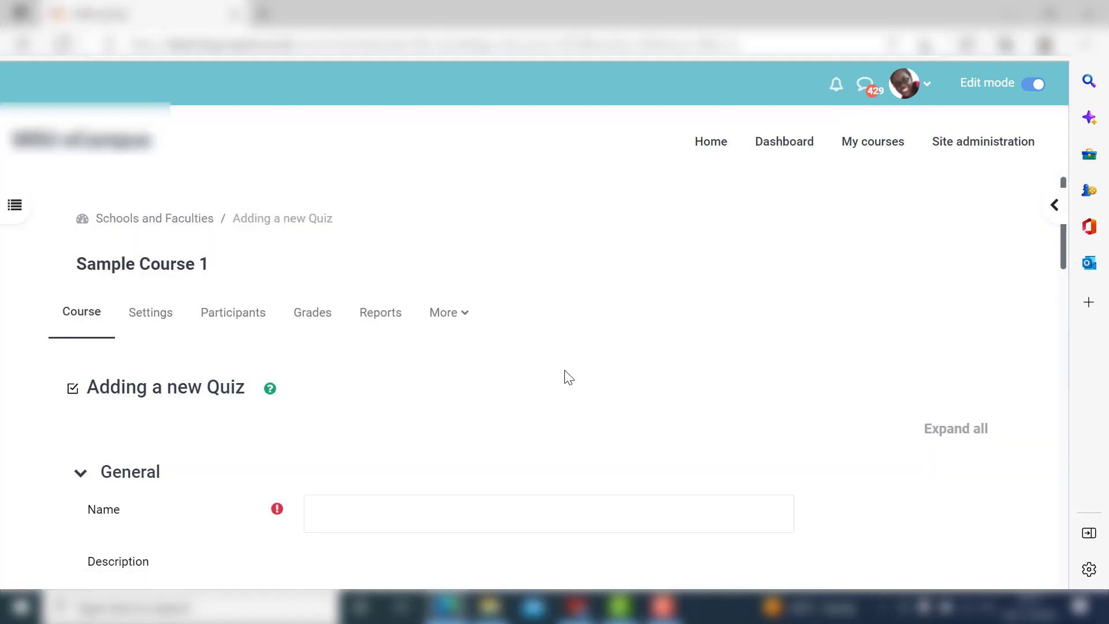
Name the new quiz "Quiz 1" and leave its description empty.
scroll(566, 384, down, 1)
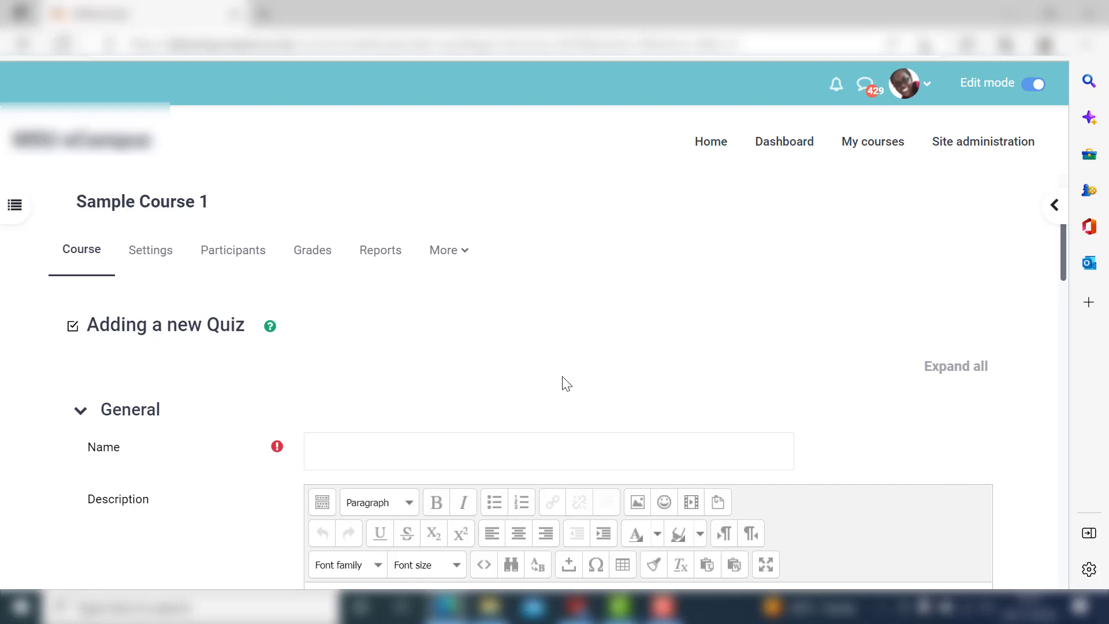
scroll(566, 384, down, 1)
click(371, 386)
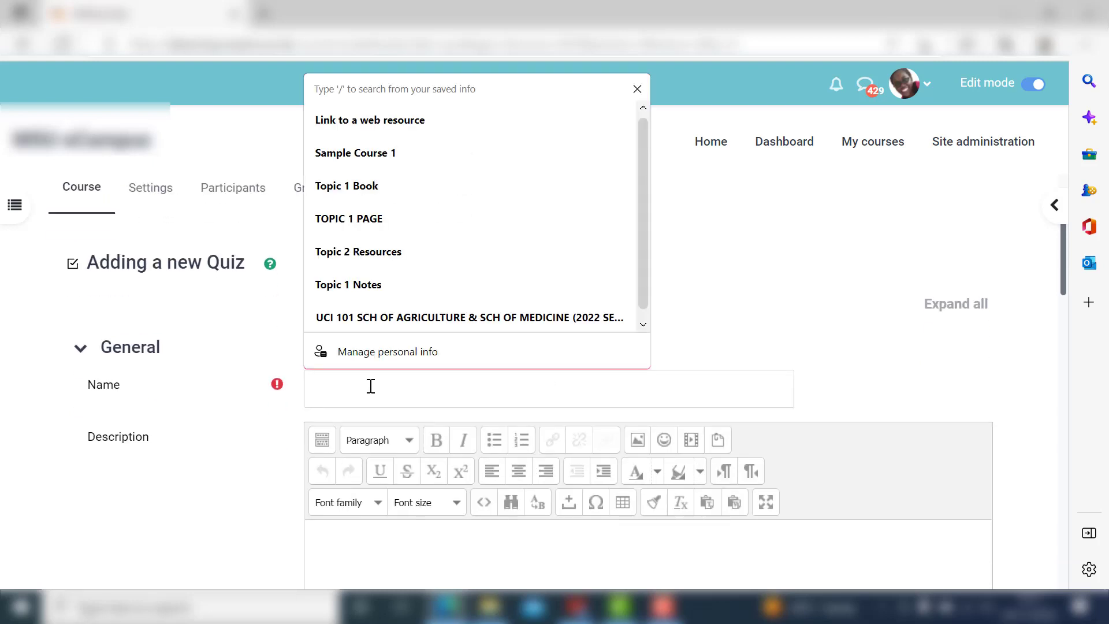
text(Qu)
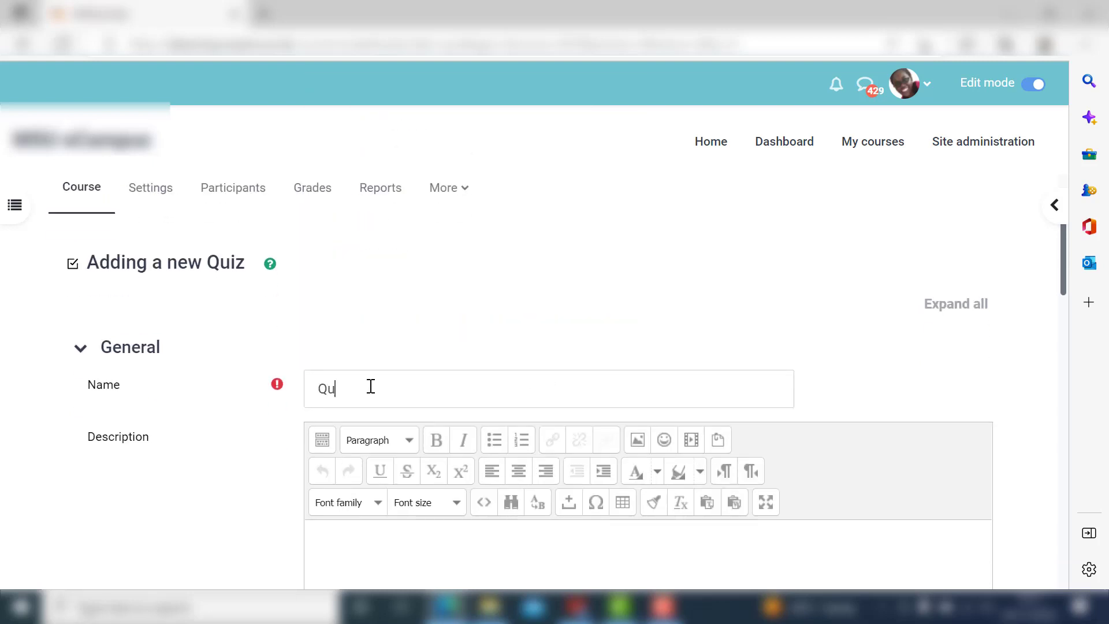
text(iz 1)
scroll(359, 398, down, 3)
click(359, 404)
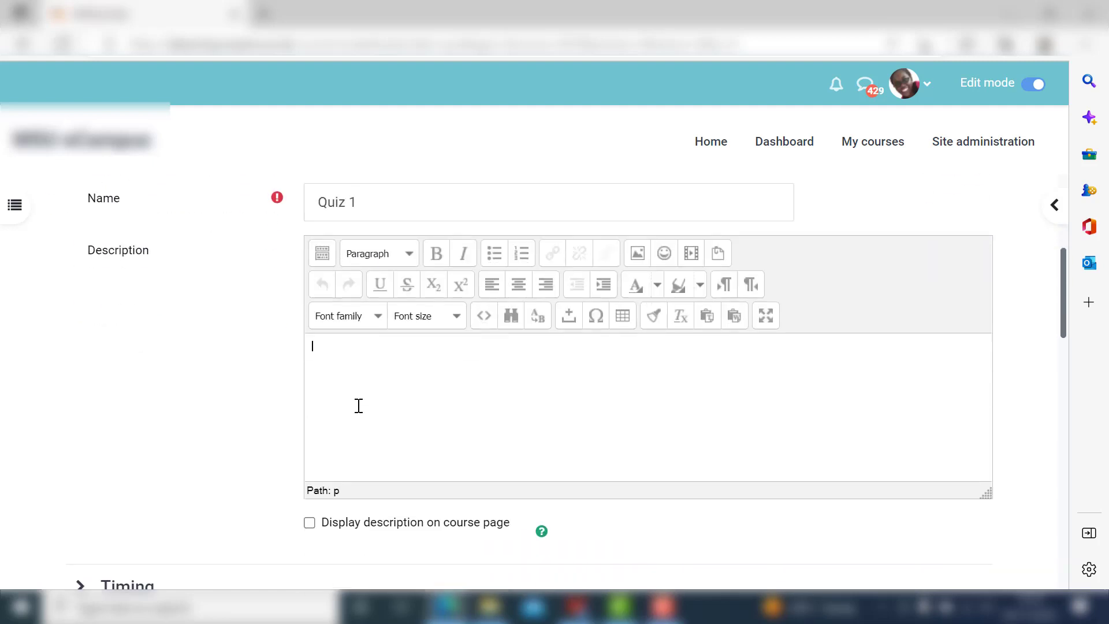
click(310, 522)
Expand the Timing settings and enable both the opening and closing dates of the quiz.
scroll(353, 434, down, 2)
scroll(353, 434, down, 2)
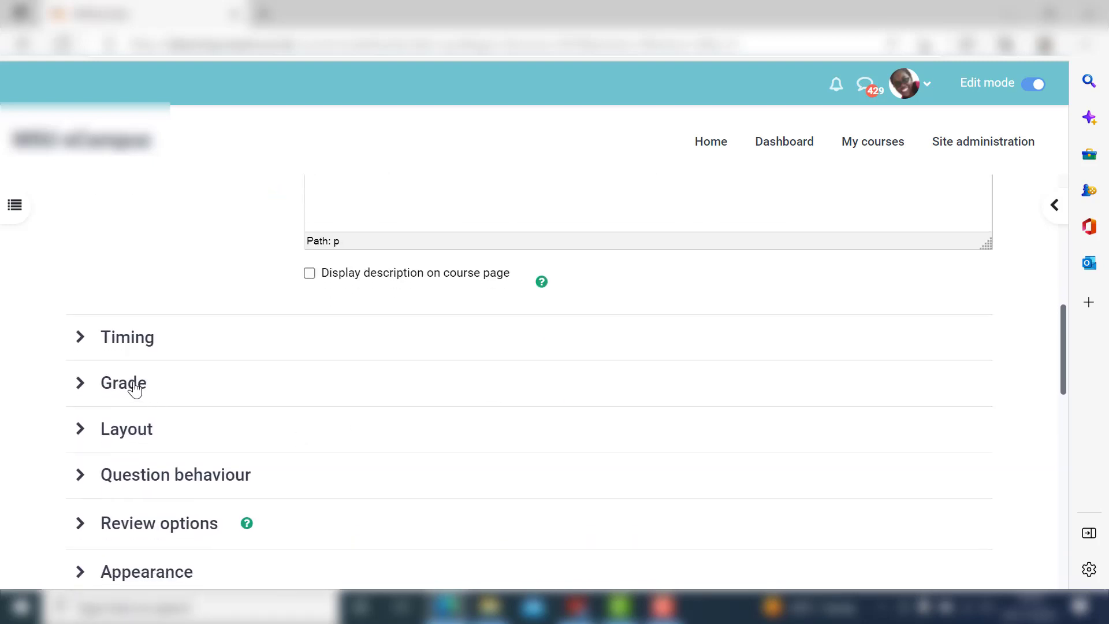
click(80, 337)
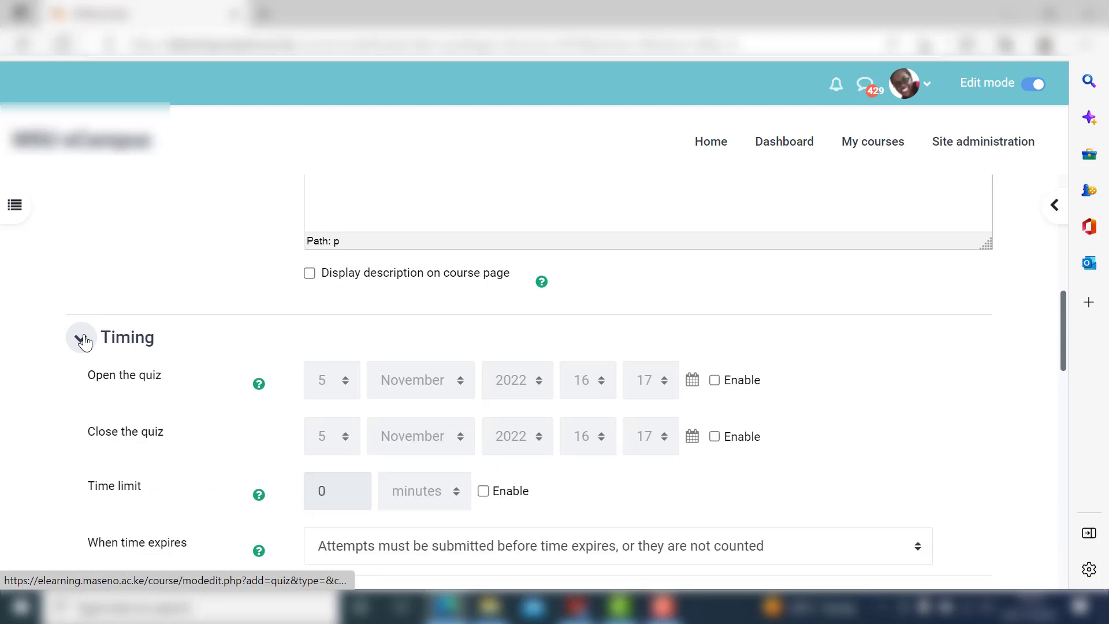
click(714, 380)
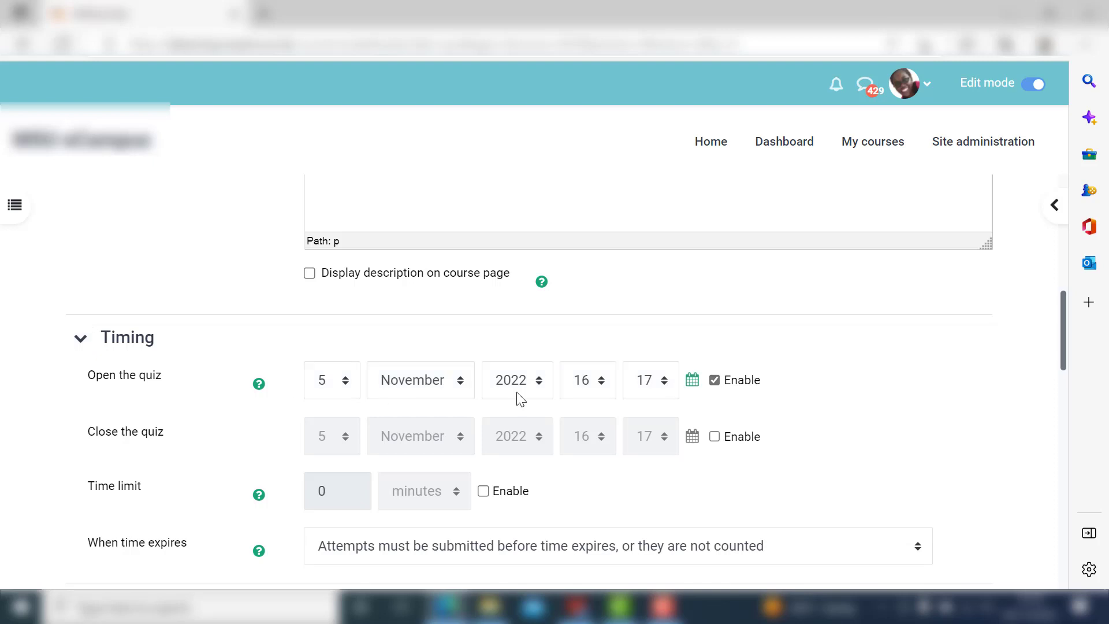
click(715, 437)
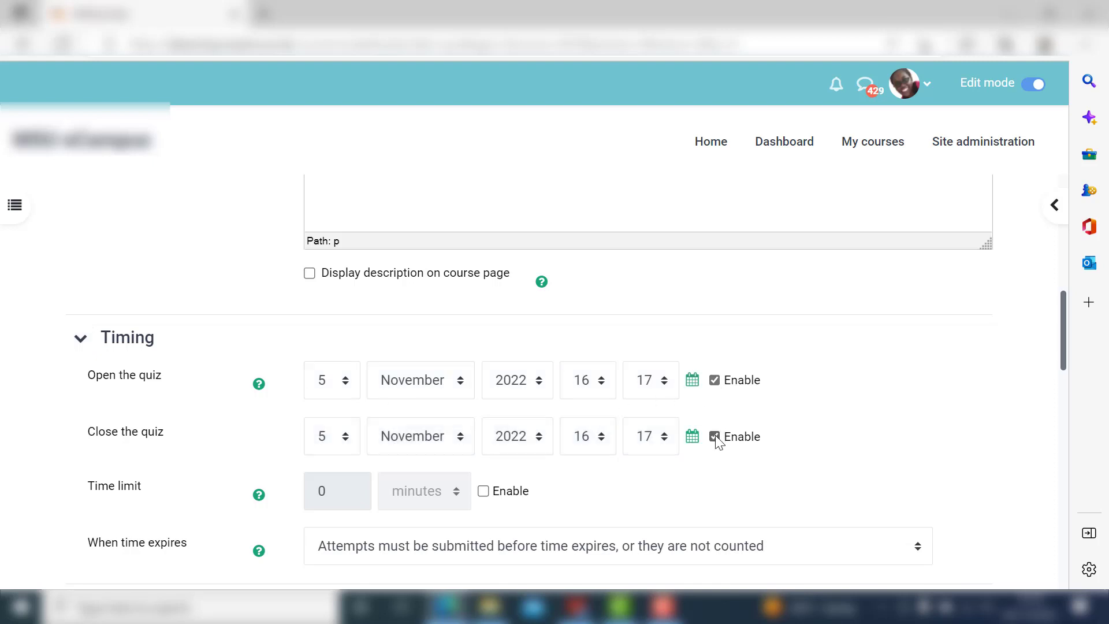
Set the quiz to open on 7 November 2022 at 15:30.
click(344, 384)
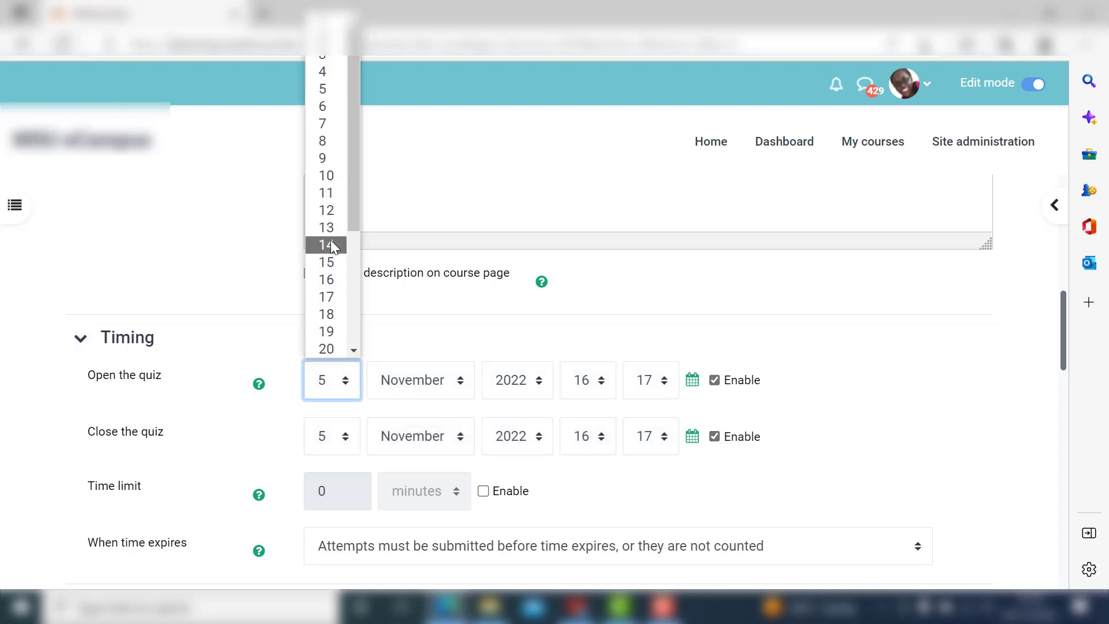
click(323, 122)
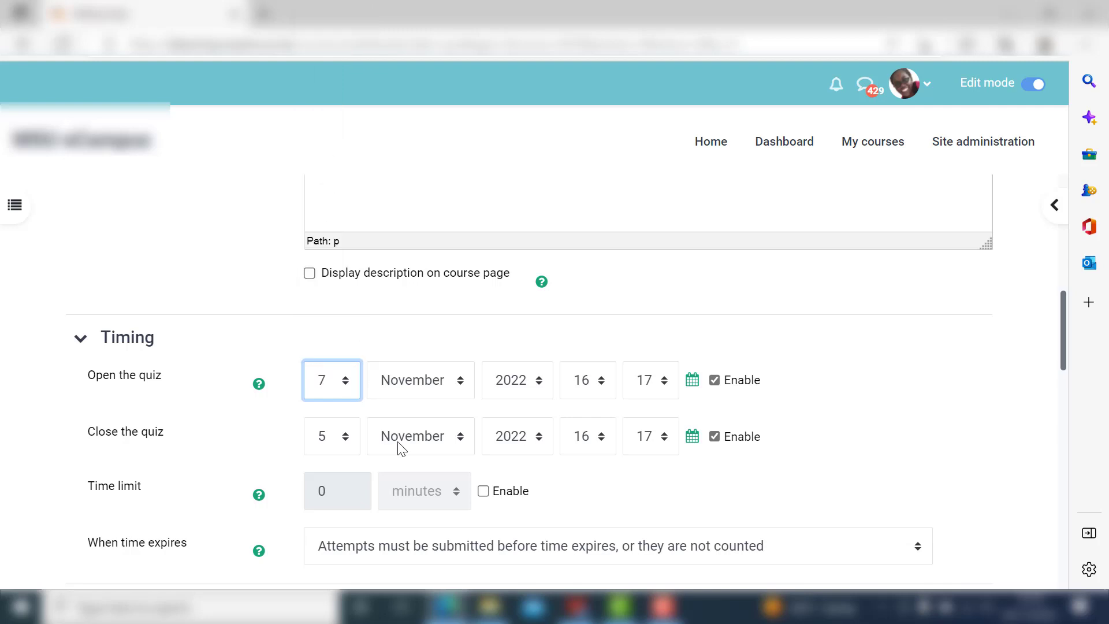
click(596, 395)
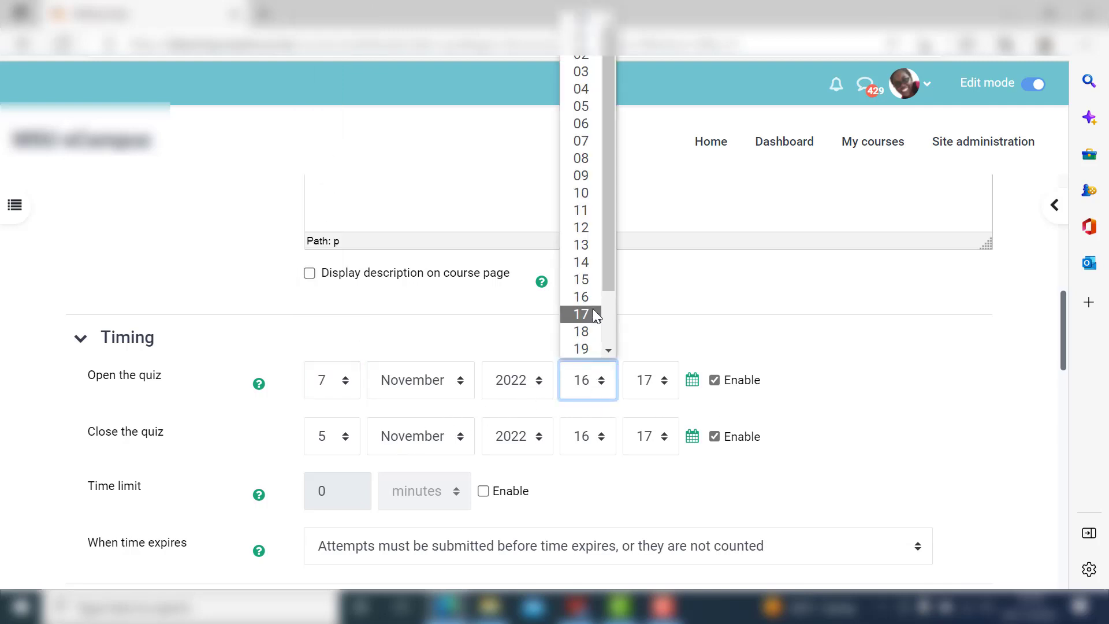
click(582, 279)
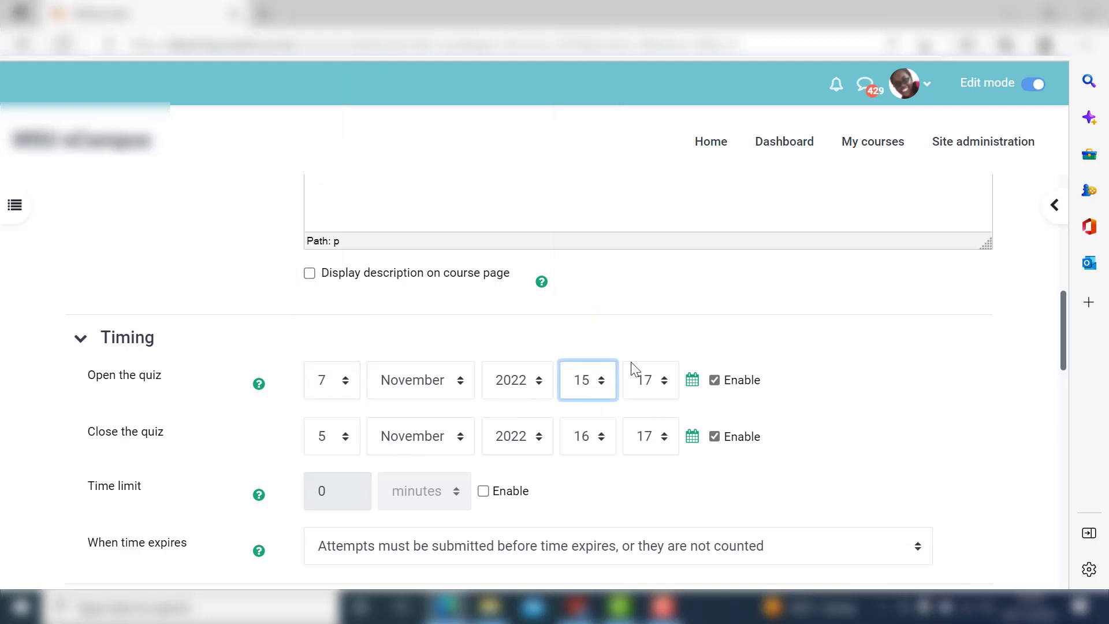
click(655, 393)
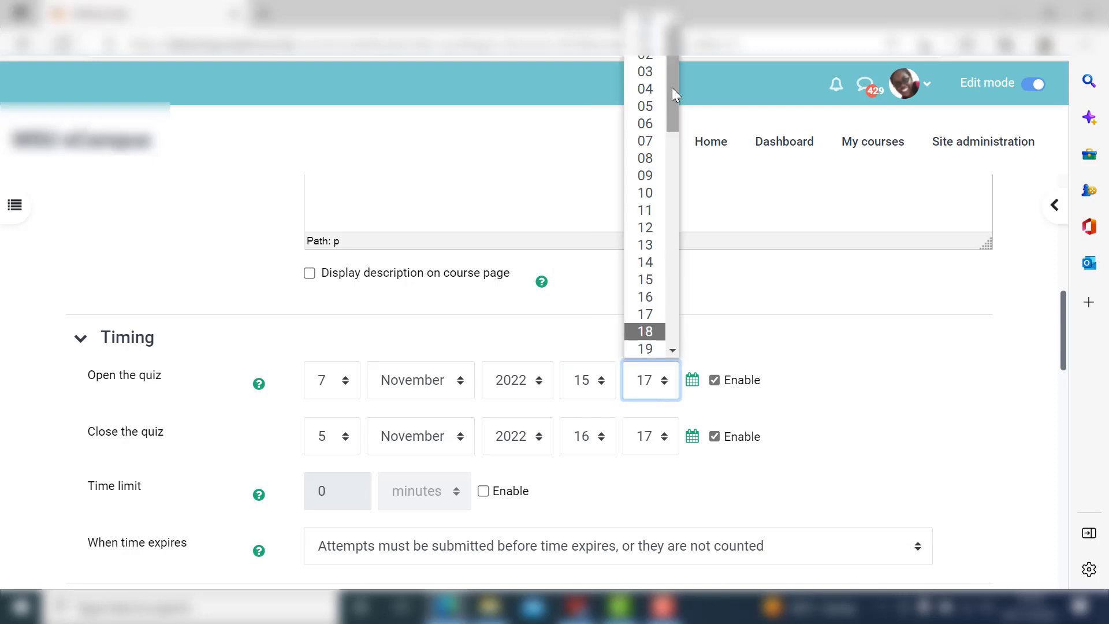
click(671, 351)
click(670, 350)
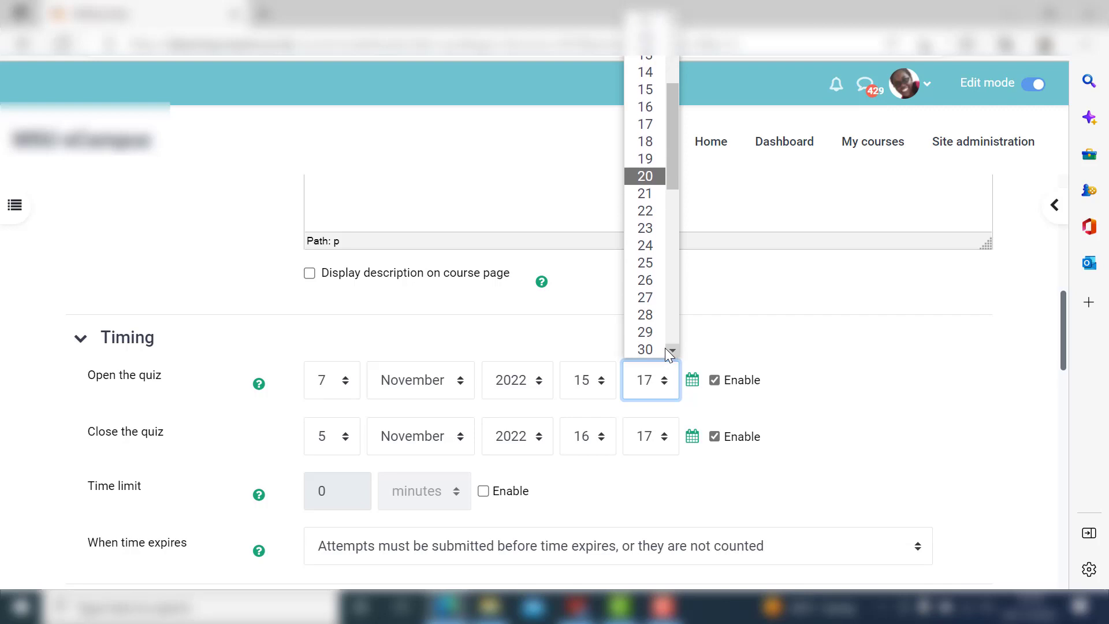
click(643, 349)
Set the quiz to close on 7 November 2022 at 16:30.
click(582, 434)
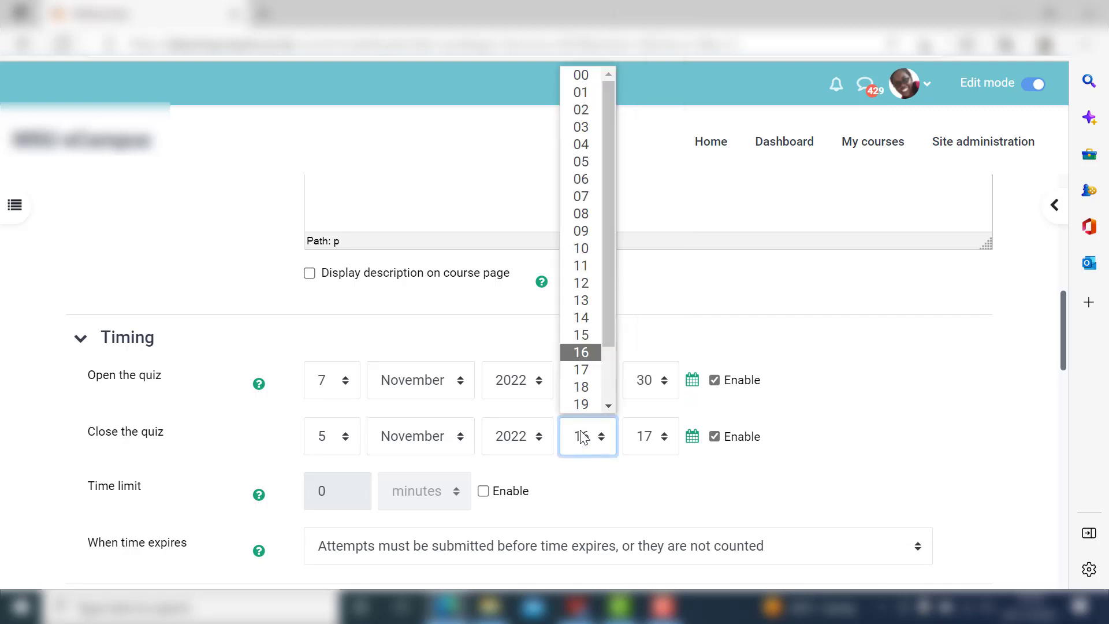
scroll(582, 364, down, 1)
click(582, 341)
click(661, 438)
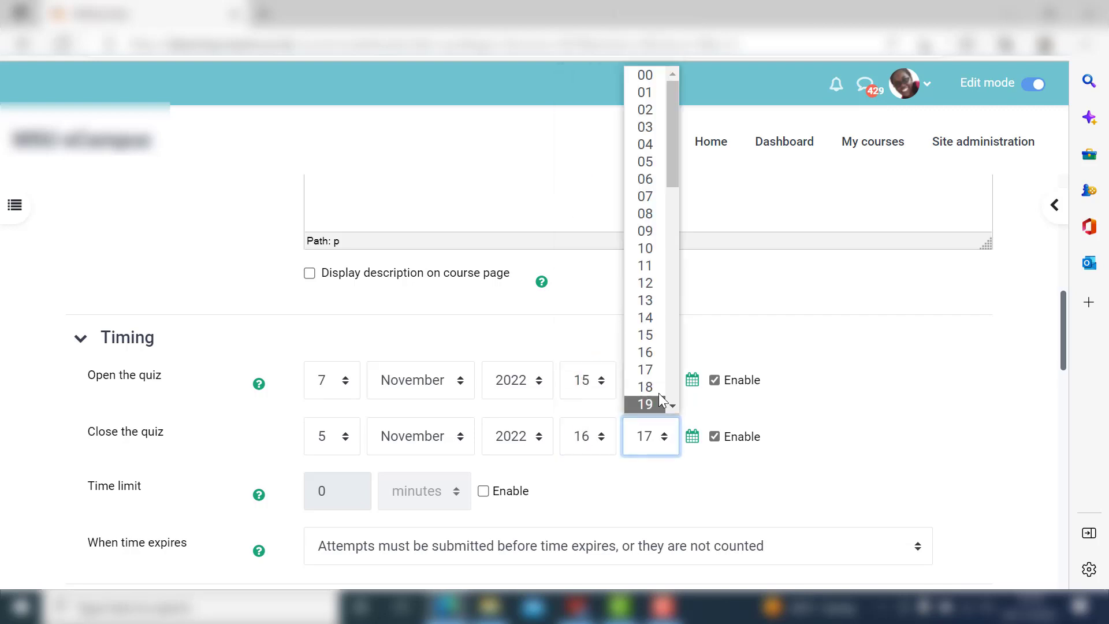
click(671, 406)
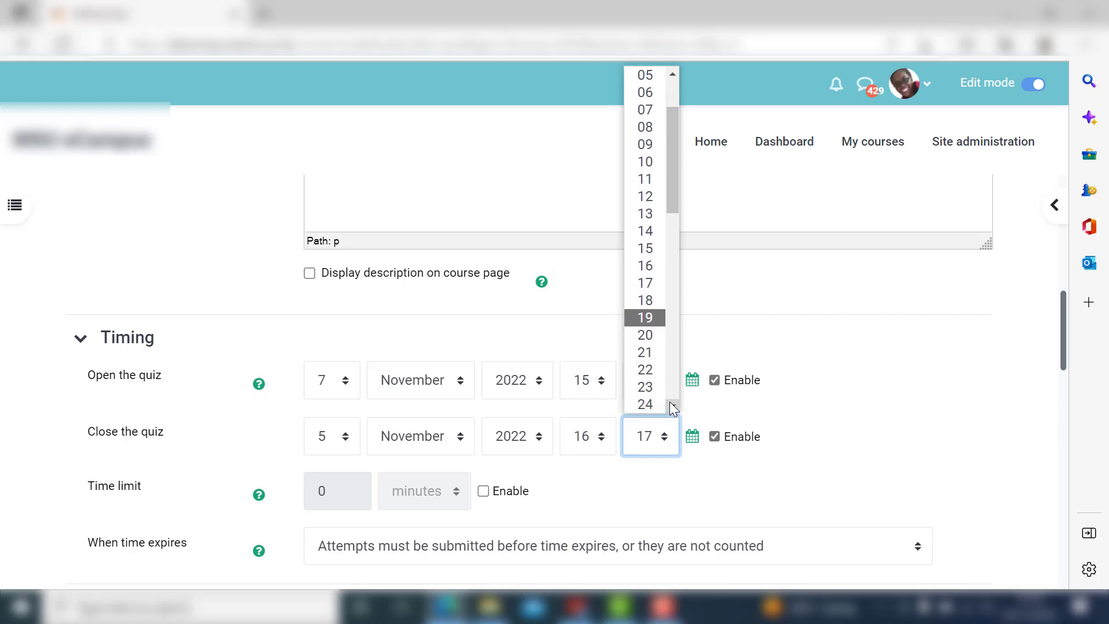
scroll(664, 404, down, 1)
click(645, 377)
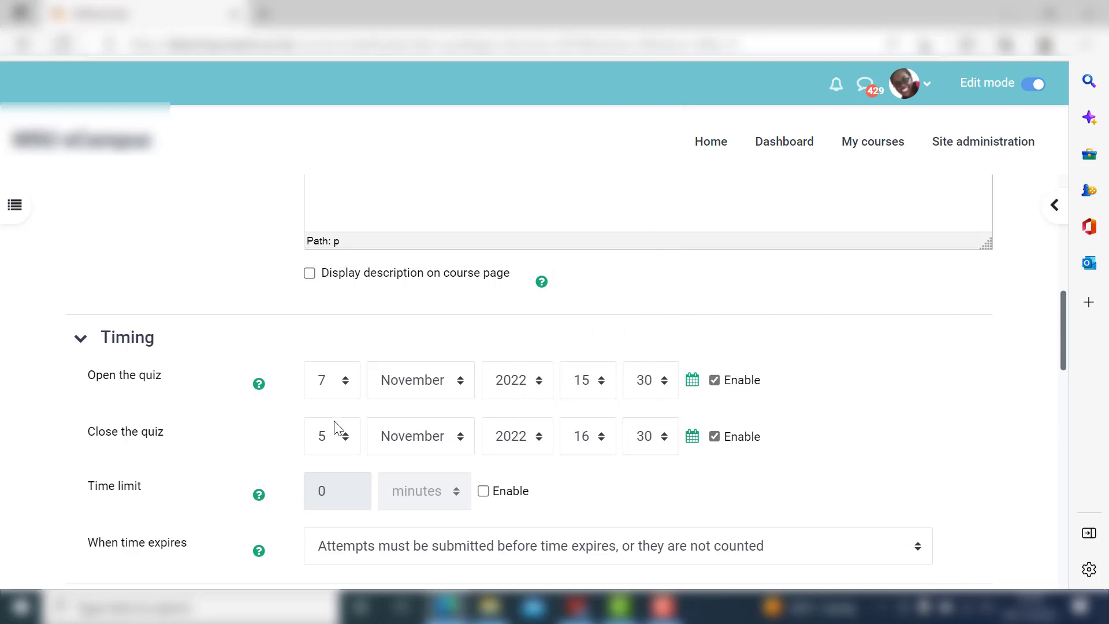
click(334, 437)
click(322, 179)
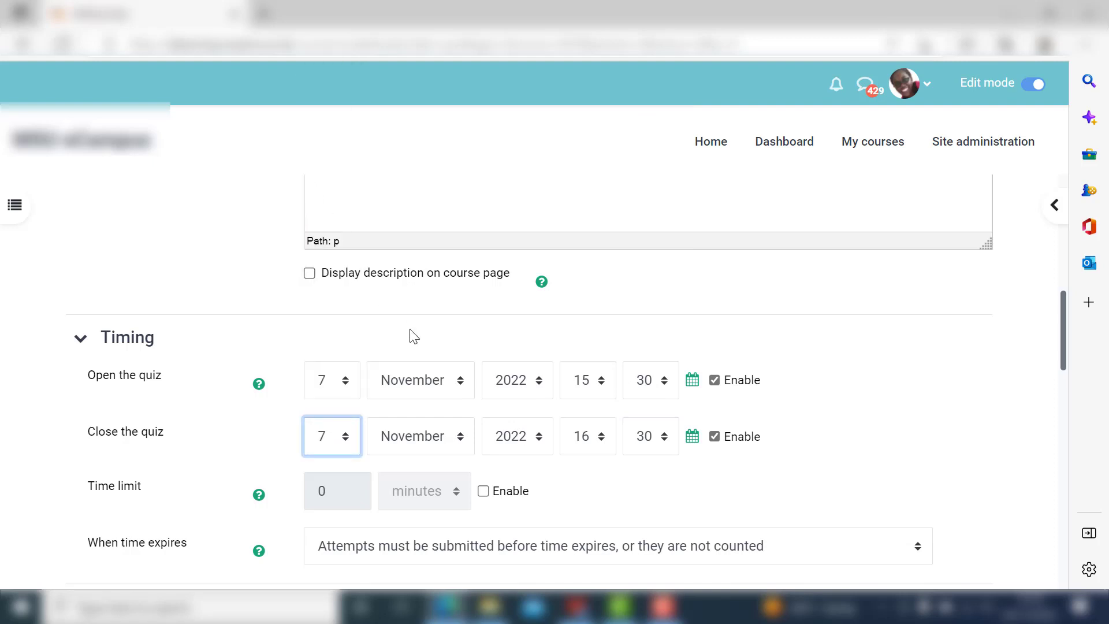
Enable the quiz time limit and set it to 20 minutes.
scroll(411, 453, down, 1)
click(482, 430)
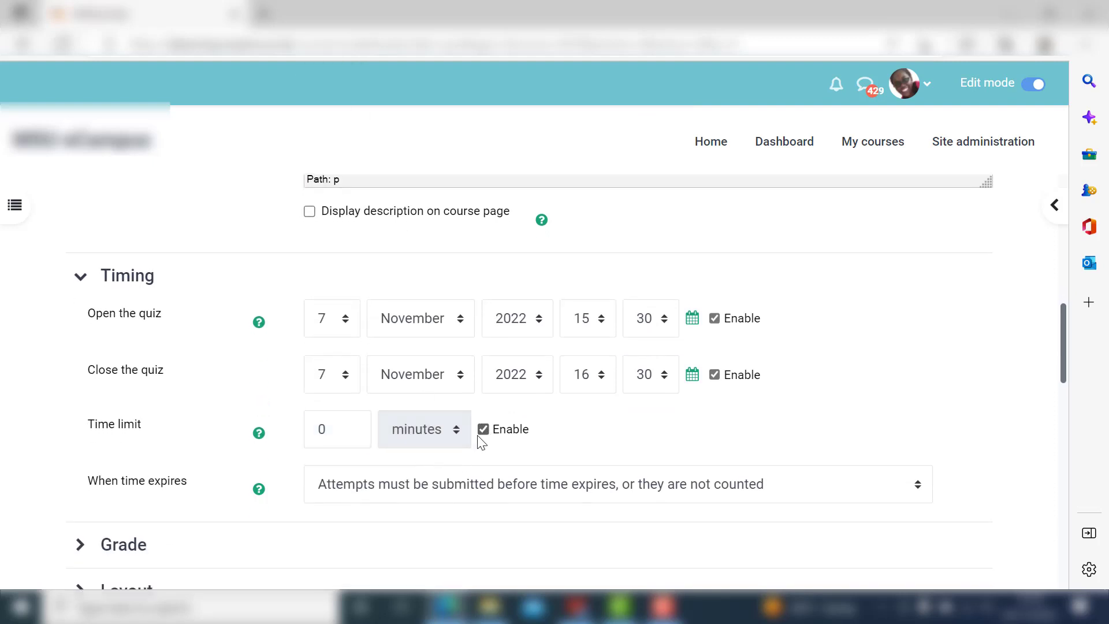
drag(337, 431, 320, 430)
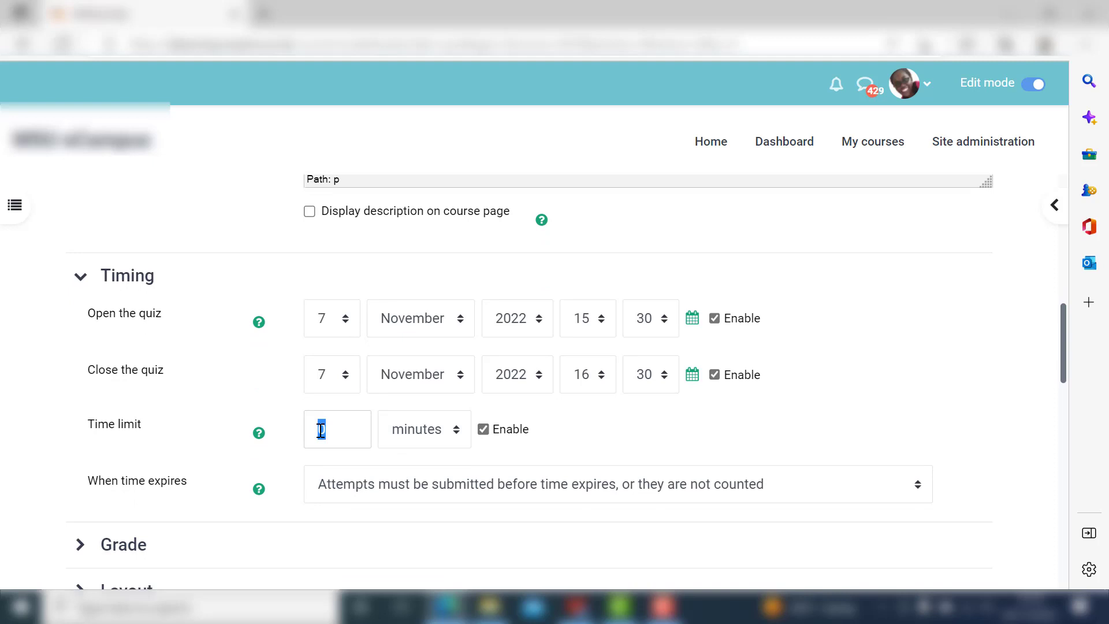
text(20)
click(660, 458)
Have open attempts submitted automatically when the quiz time expires.
scroll(660, 457, down, 1)
click(569, 424)
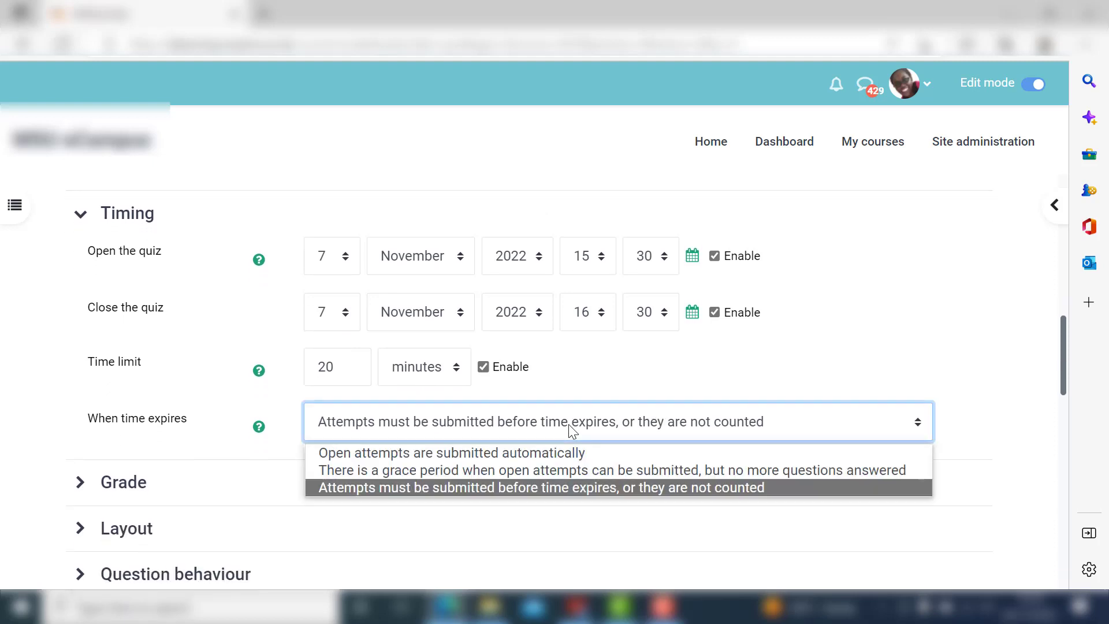
click(525, 451)
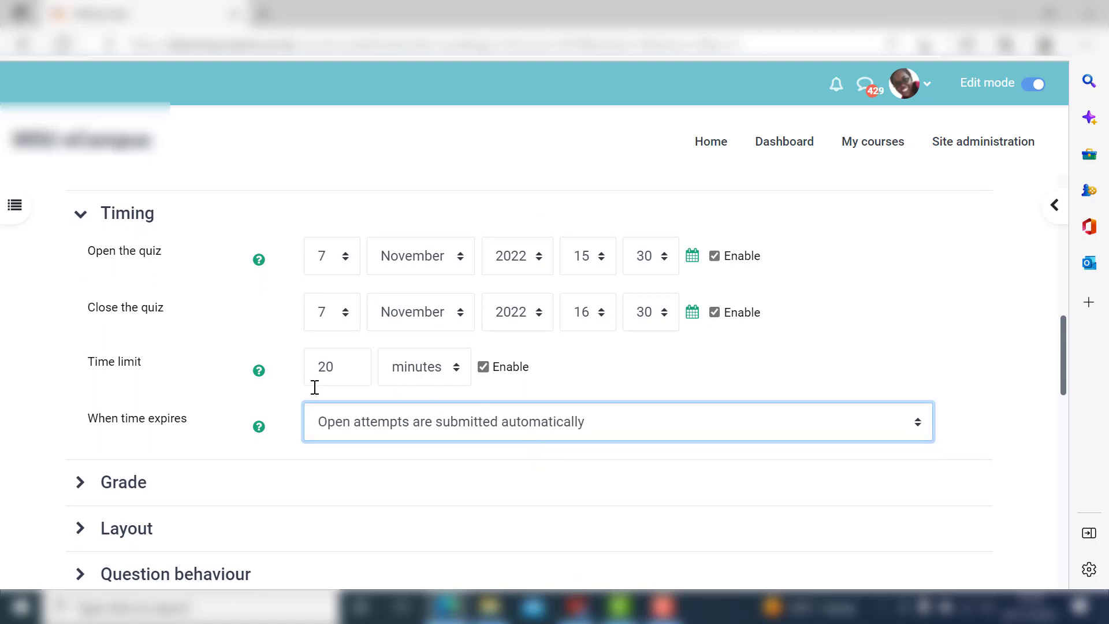
click(349, 429)
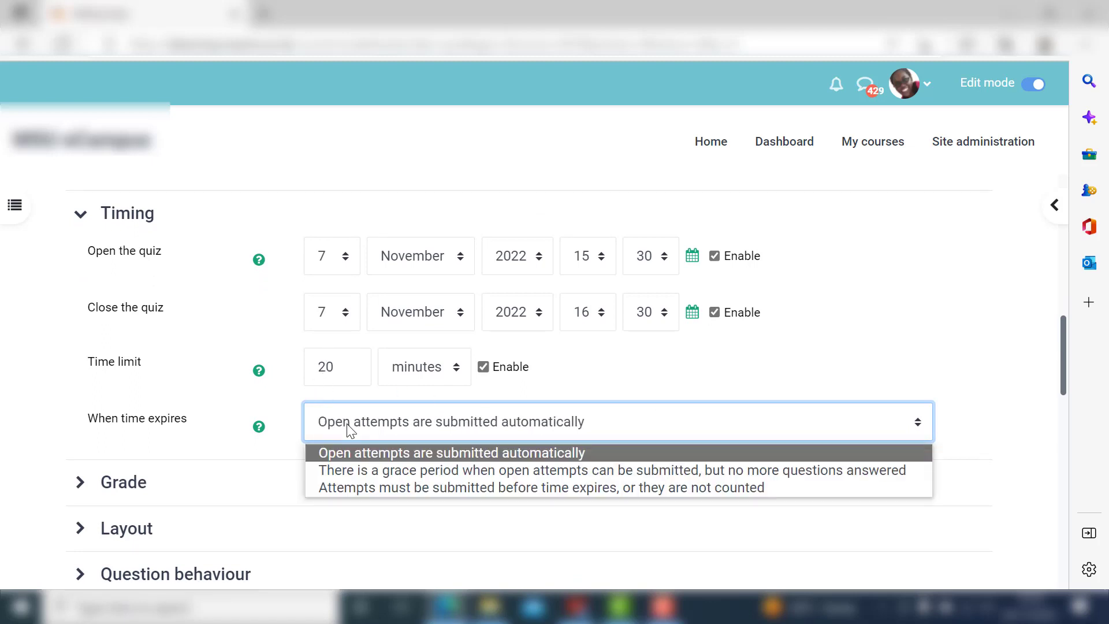
click(384, 453)
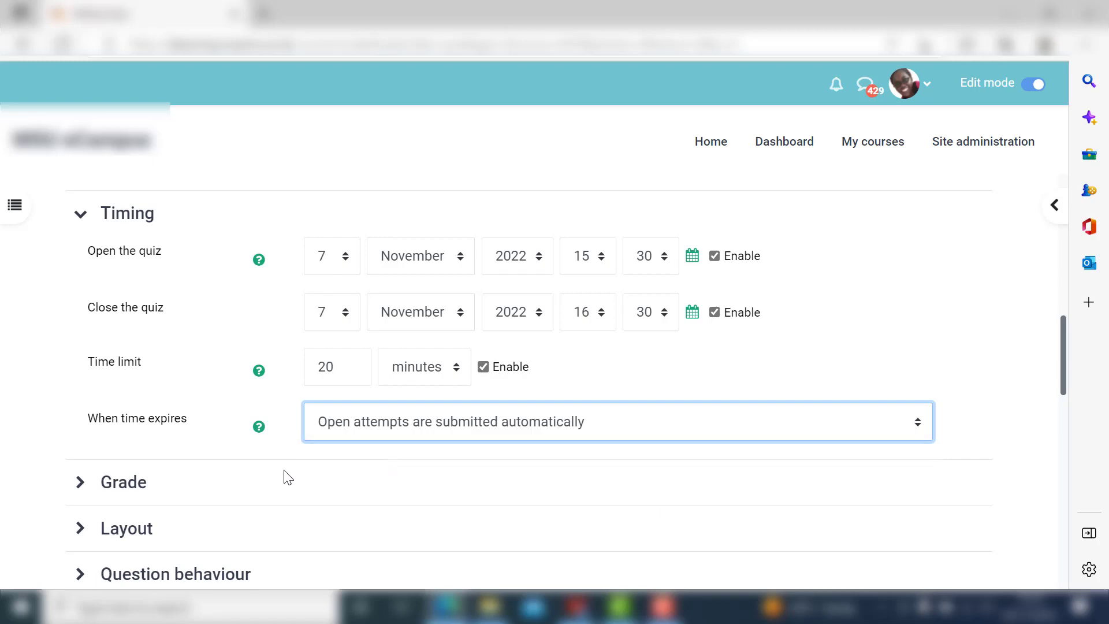
Expand the Grade settings, allow 2 attempts and use Highest grade as the grading method.
click(141, 483)
scroll(285, 475, down, 2)
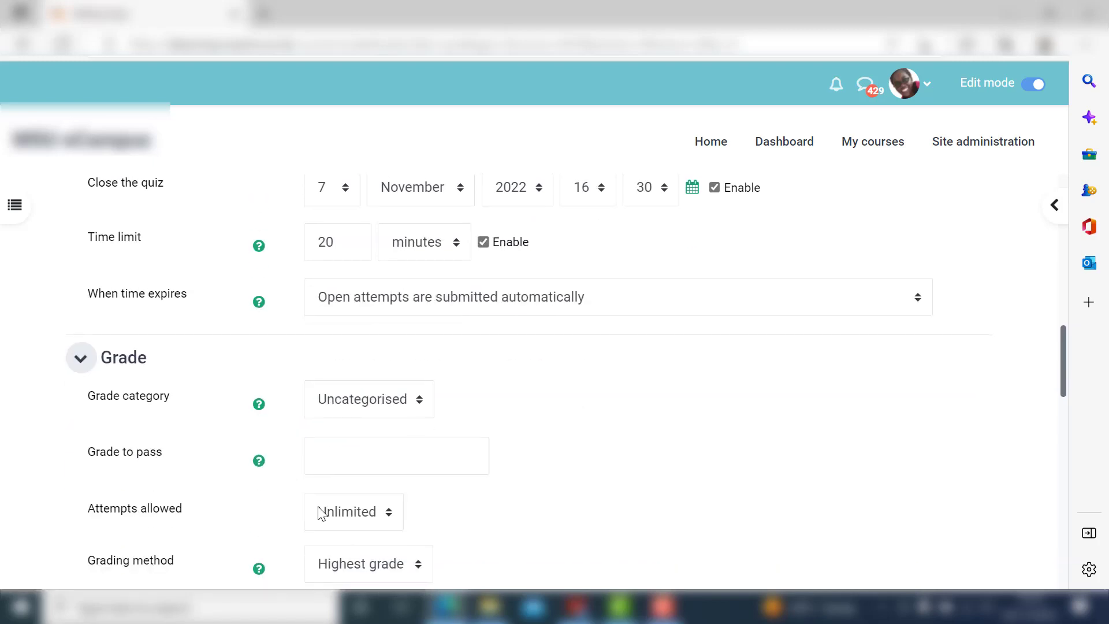
scroll(359, 516, down, 1)
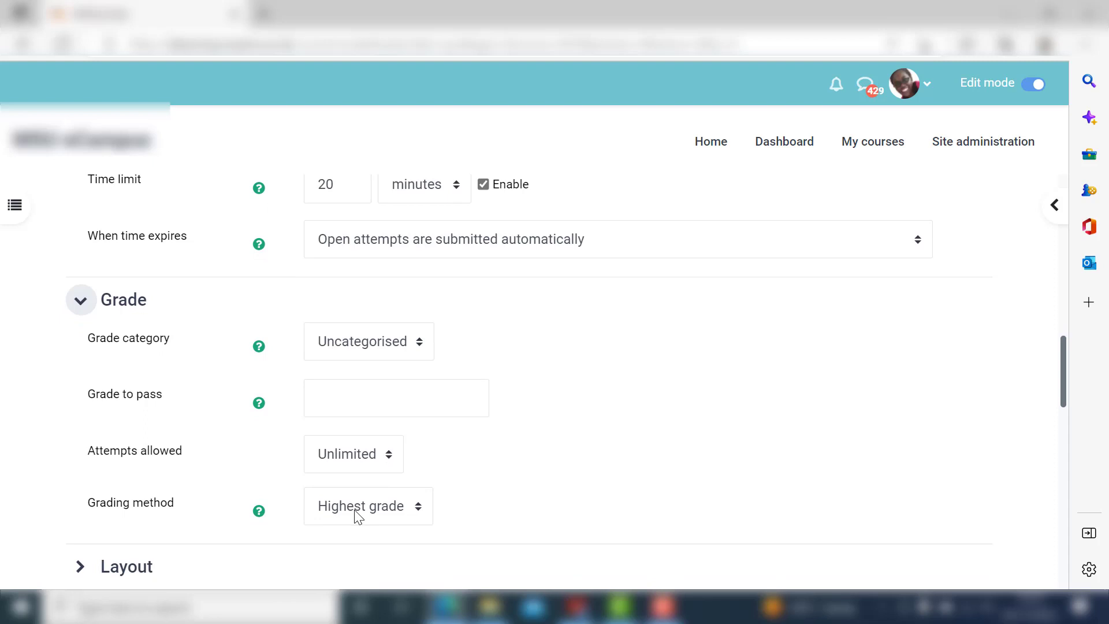
click(357, 456)
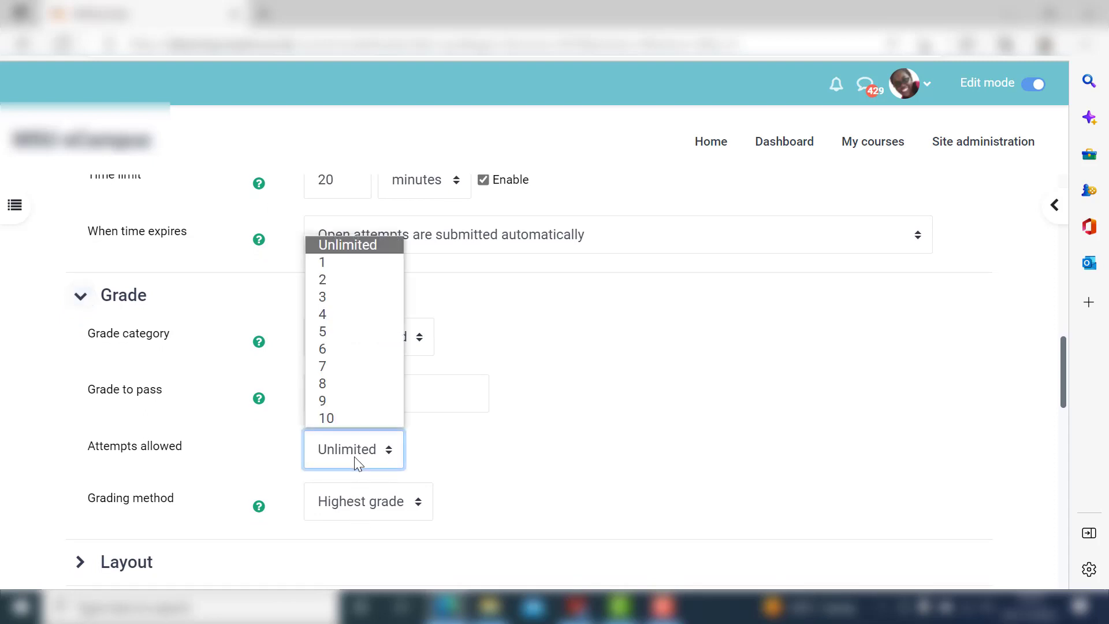
click(351, 262)
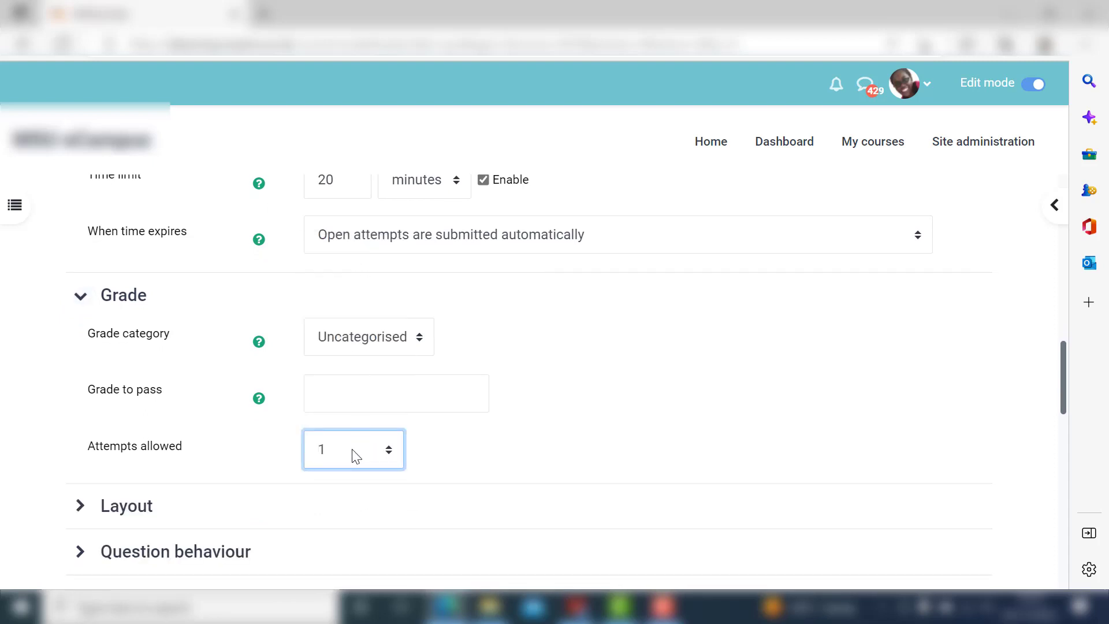
click(354, 453)
click(346, 281)
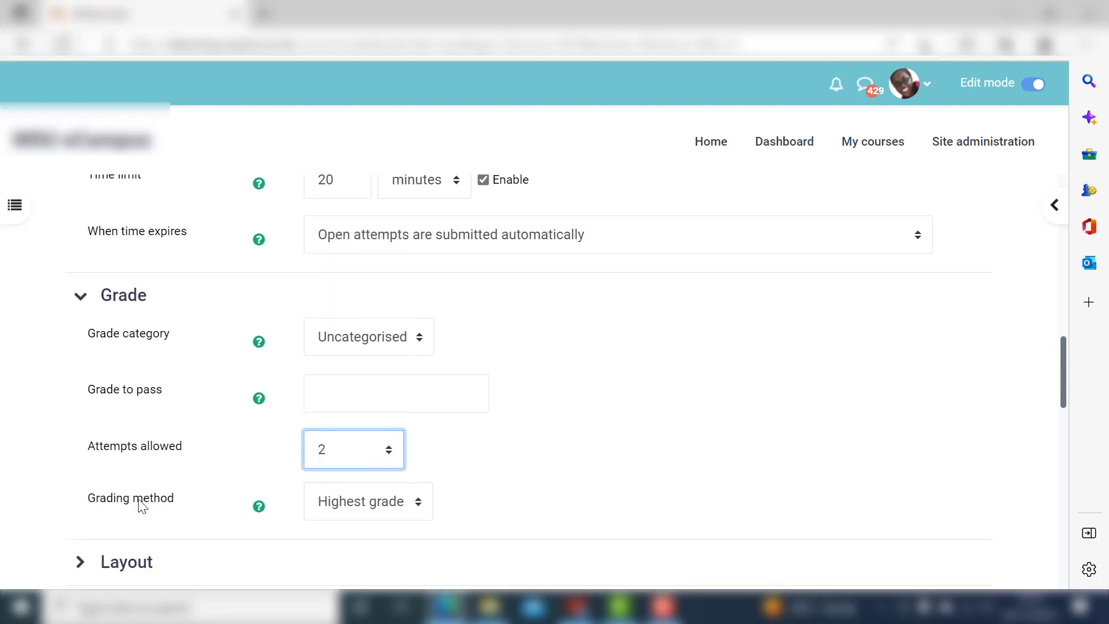
click(372, 501)
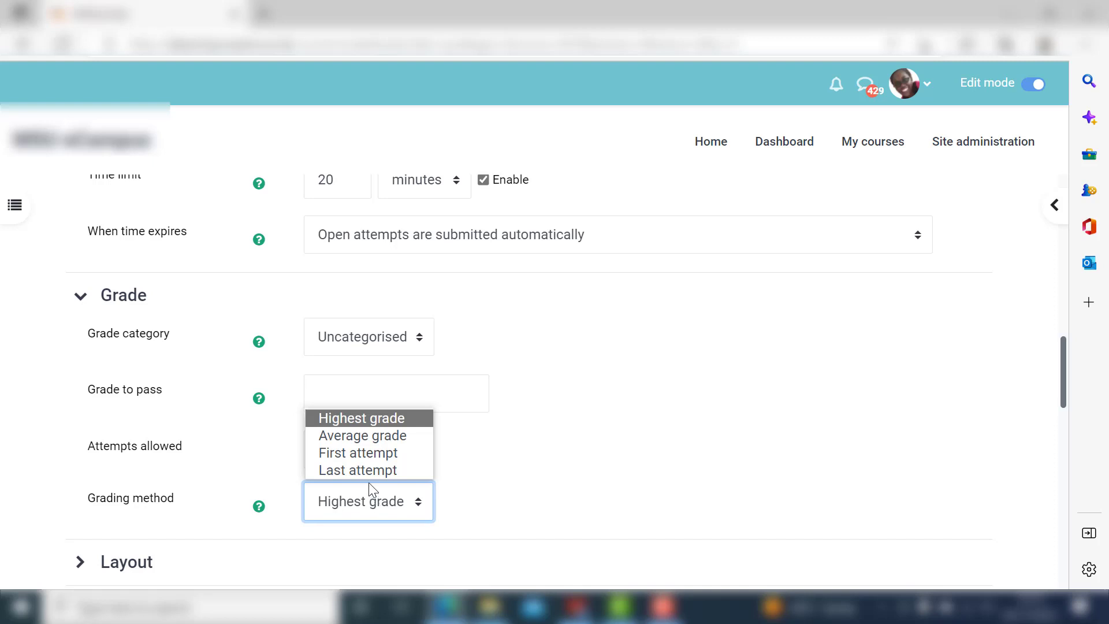
click(383, 418)
Set the attempts allowed to 1 and, in the Layout settings, choose Every question for starting a new page.
click(378, 453)
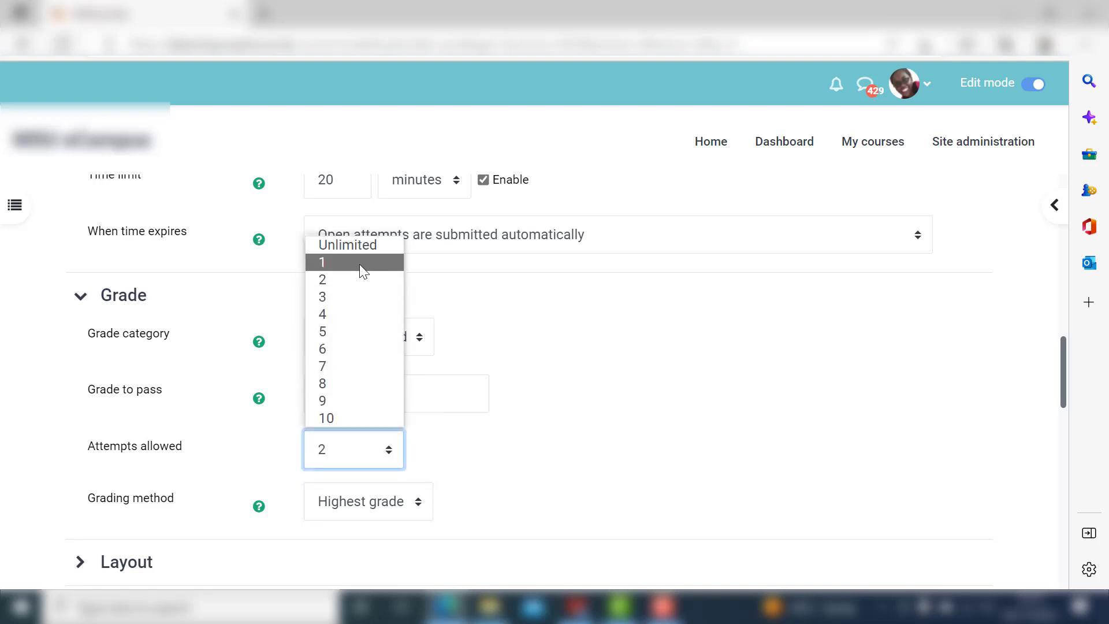
click(361, 261)
scroll(566, 423, down, 2)
click(137, 383)
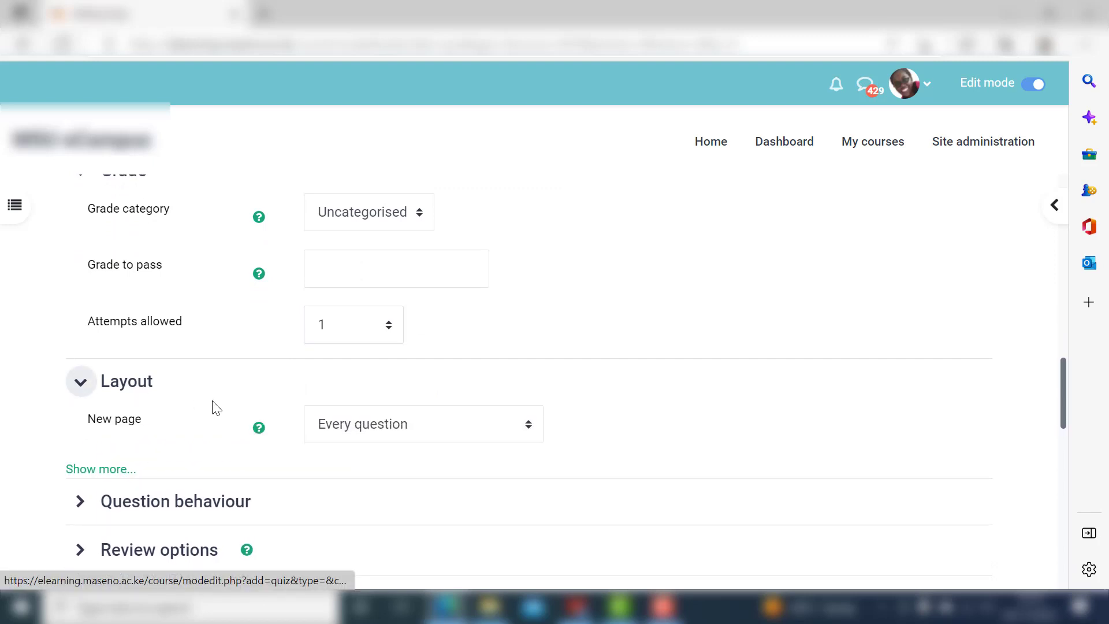
click(339, 432)
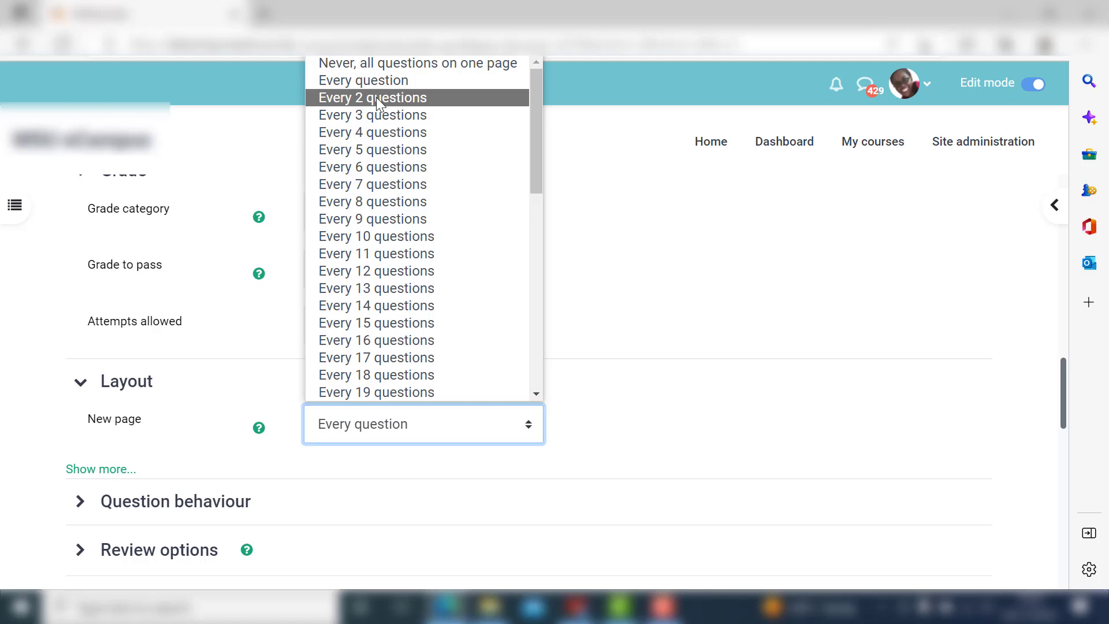
click(372, 81)
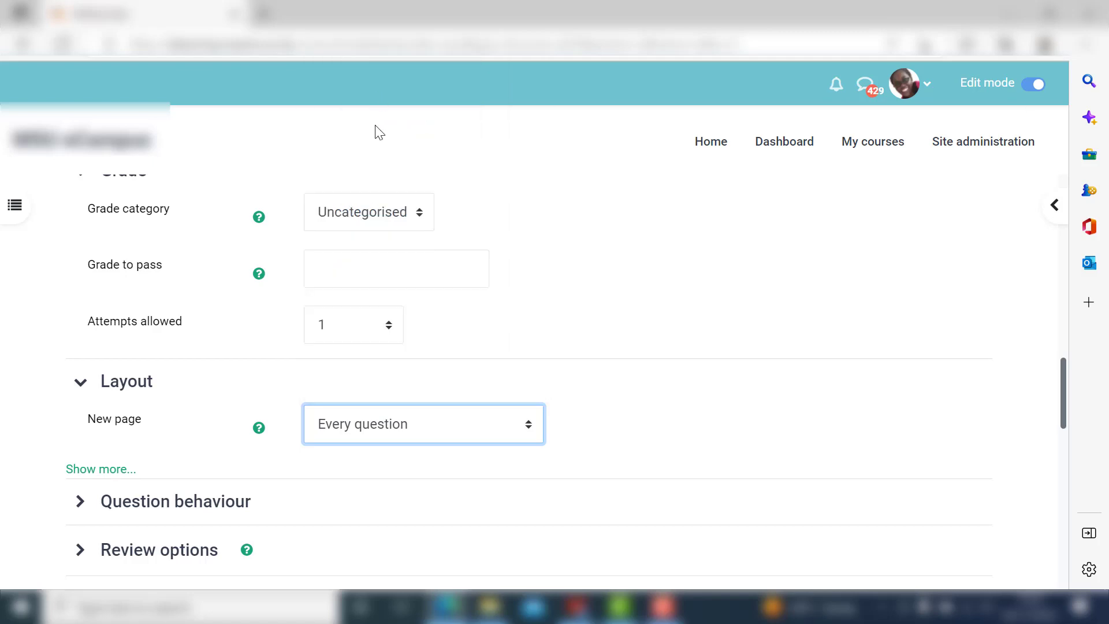
Show the additional Layout options and set the quiz's navigation method to Sequential.
click(111, 468)
scroll(329, 447, down, 2)
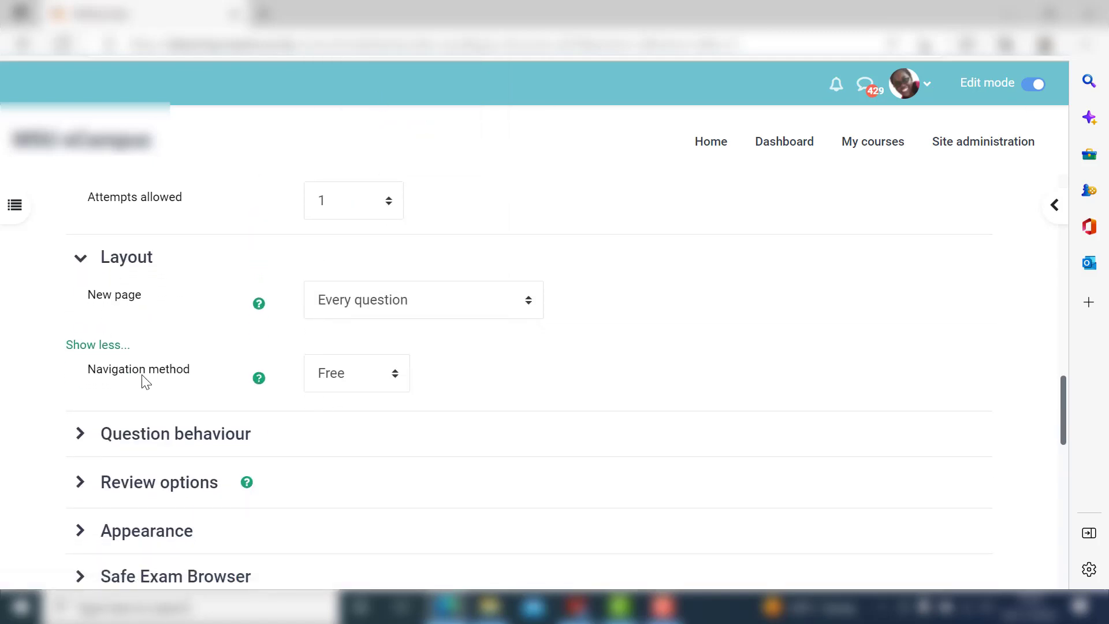
click(379, 386)
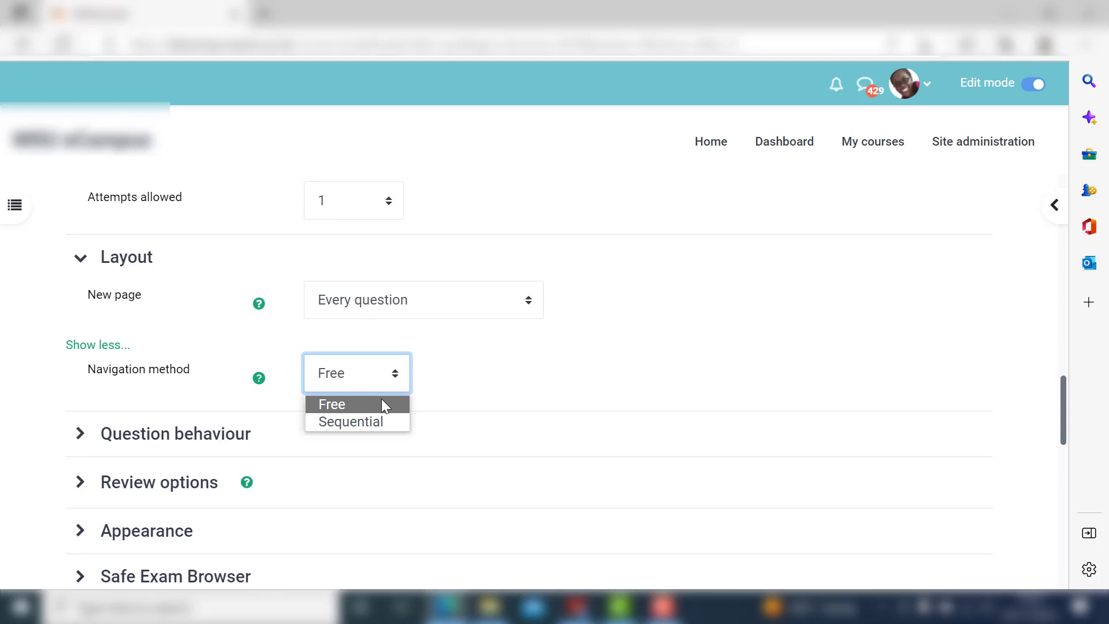
click(386, 422)
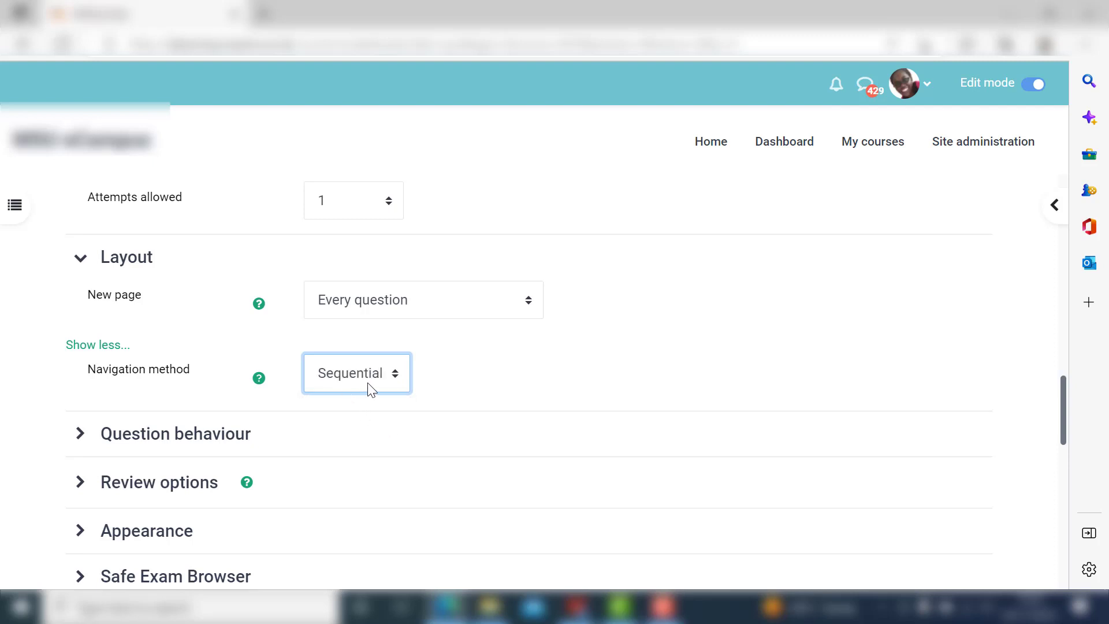
scroll(370, 387, down, 5)
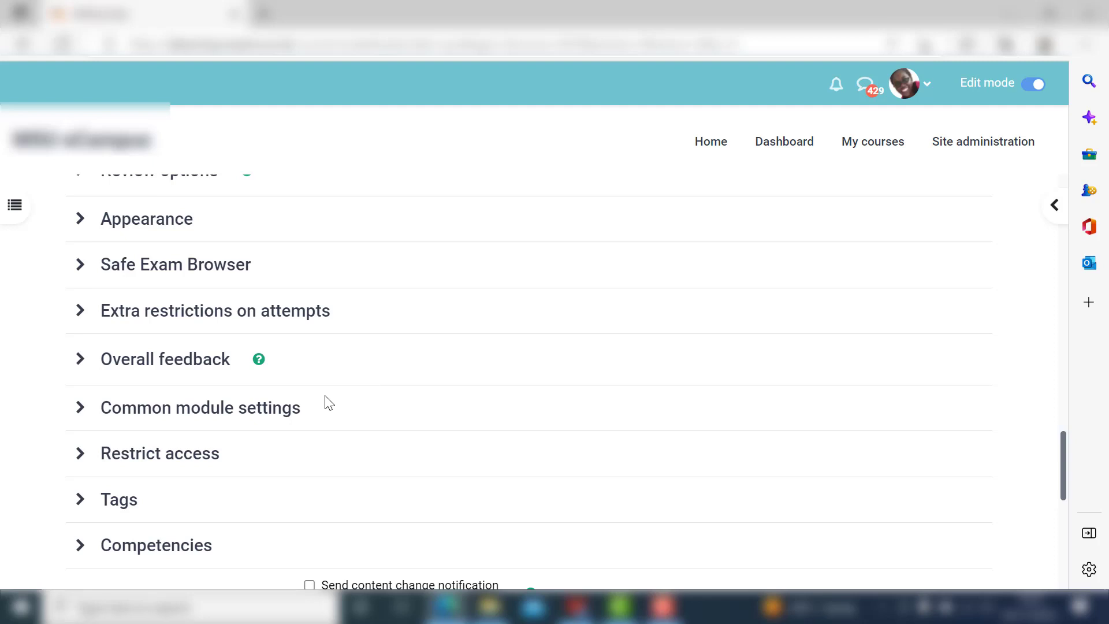
scroll(329, 402, down, 1)
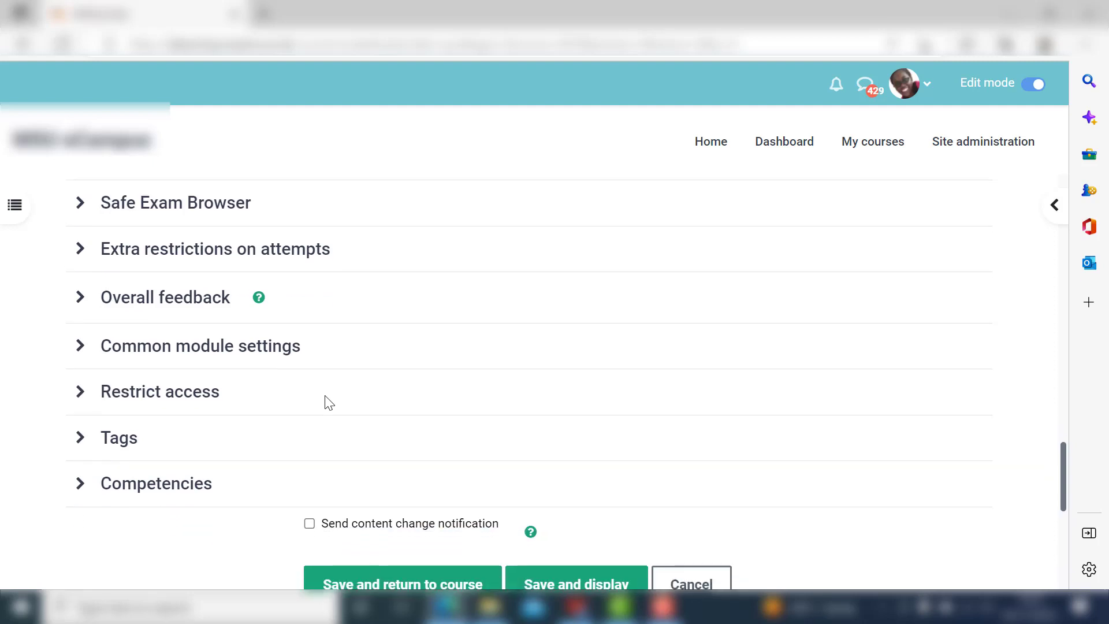
click(83, 393)
click(83, 392)
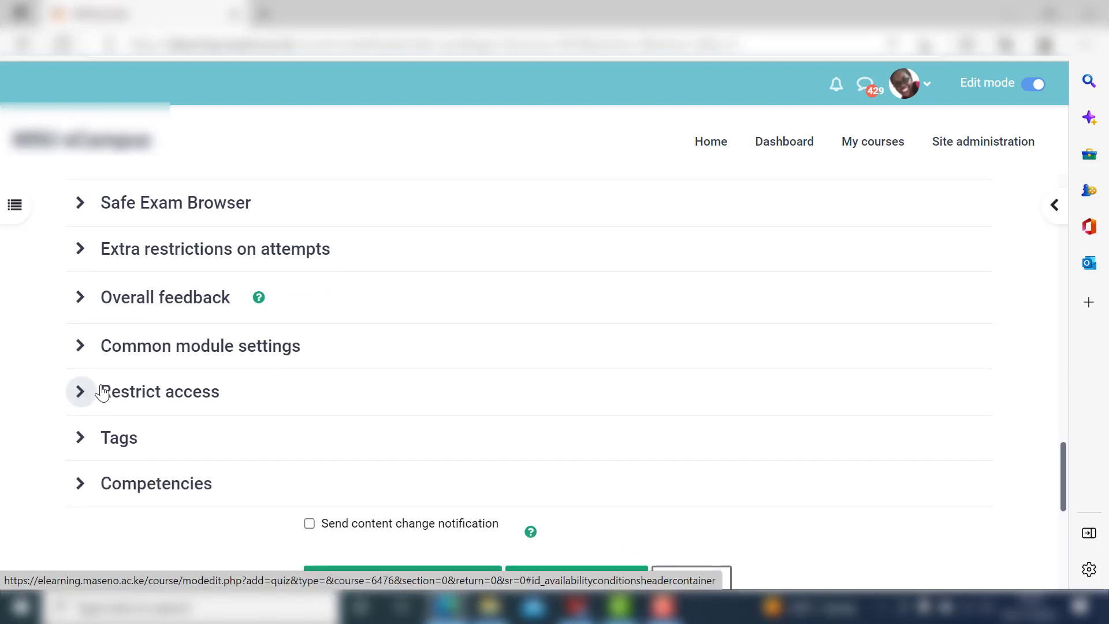
Expand Review options and disable The attempt, Marks and Overall feedback for the period immediately after the attempt.
scroll(104, 389, up, 2)
scroll(104, 388, up, 1)
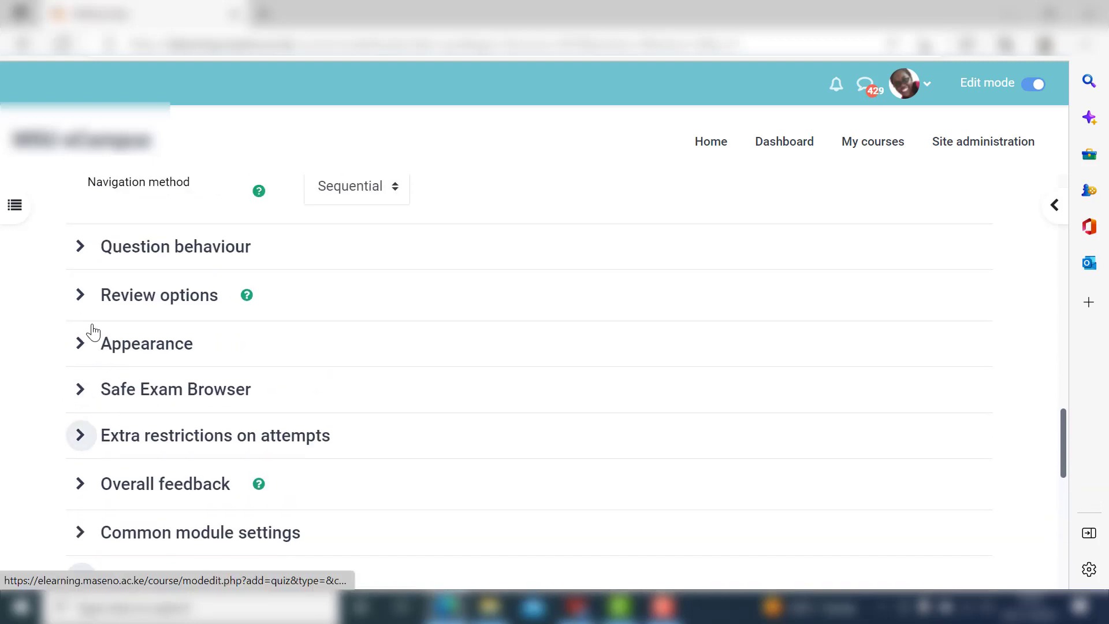
click(82, 302)
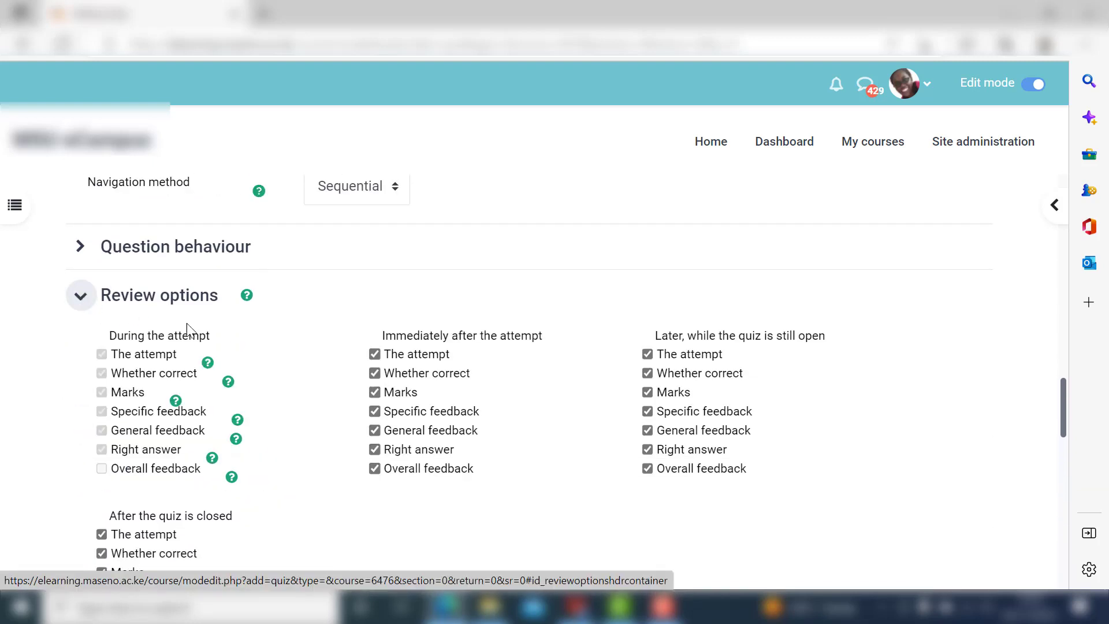
click(374, 354)
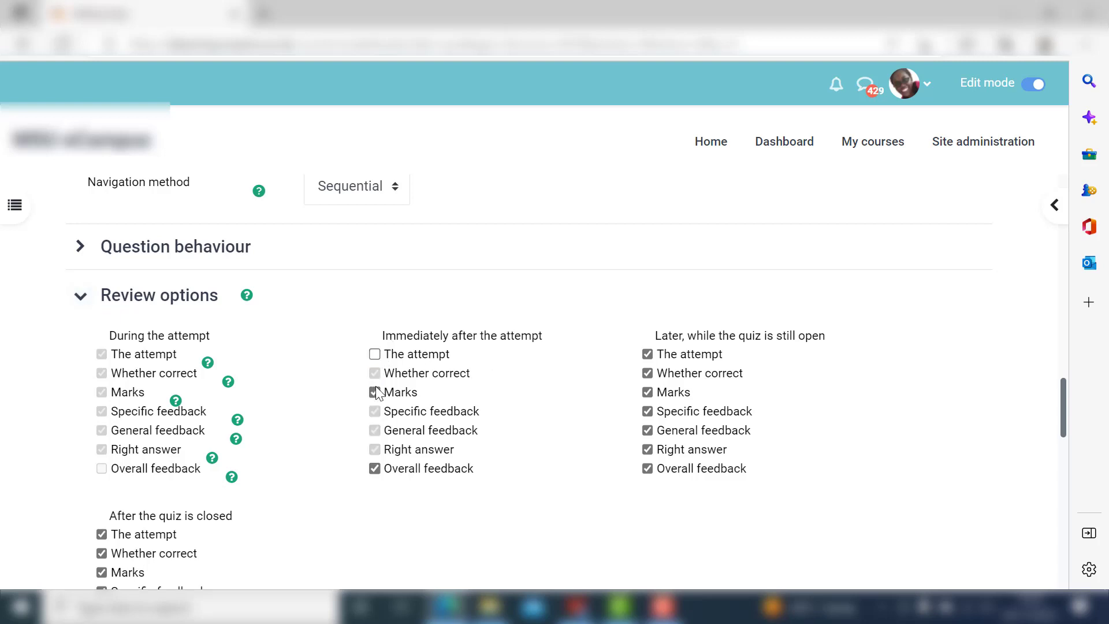
click(376, 469)
Disable The attempt, Marks and Overall feedback in the review options for later, while the quiz is still open.
click(647, 354)
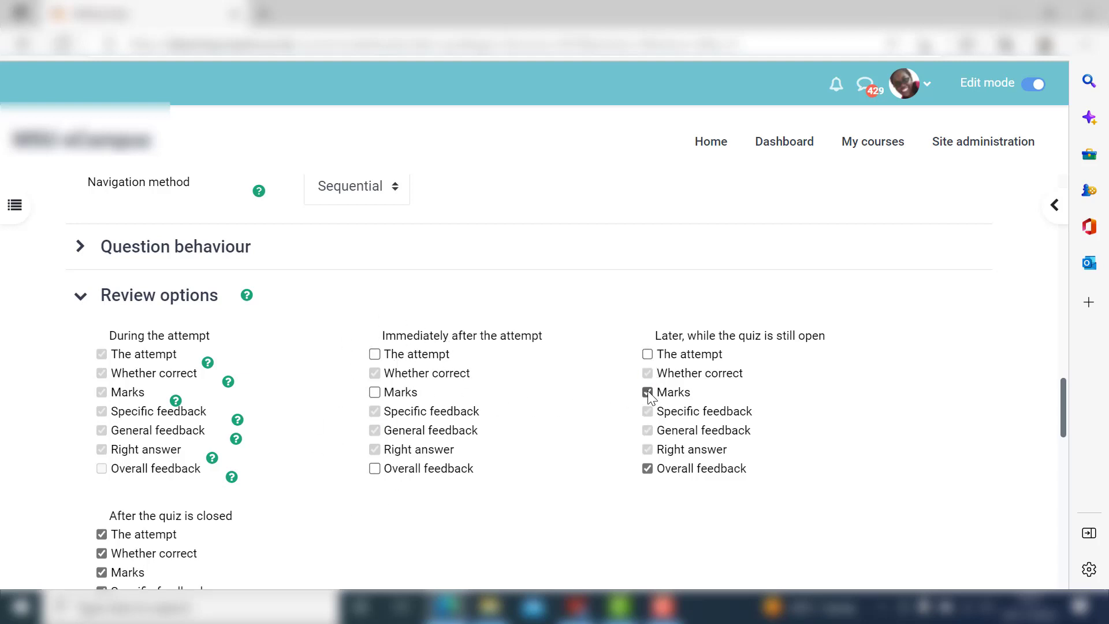
click(647, 392)
click(648, 469)
Review the quiz settings, then save them and display the quiz.
scroll(148, 337, down, 2)
scroll(268, 366, up, 10)
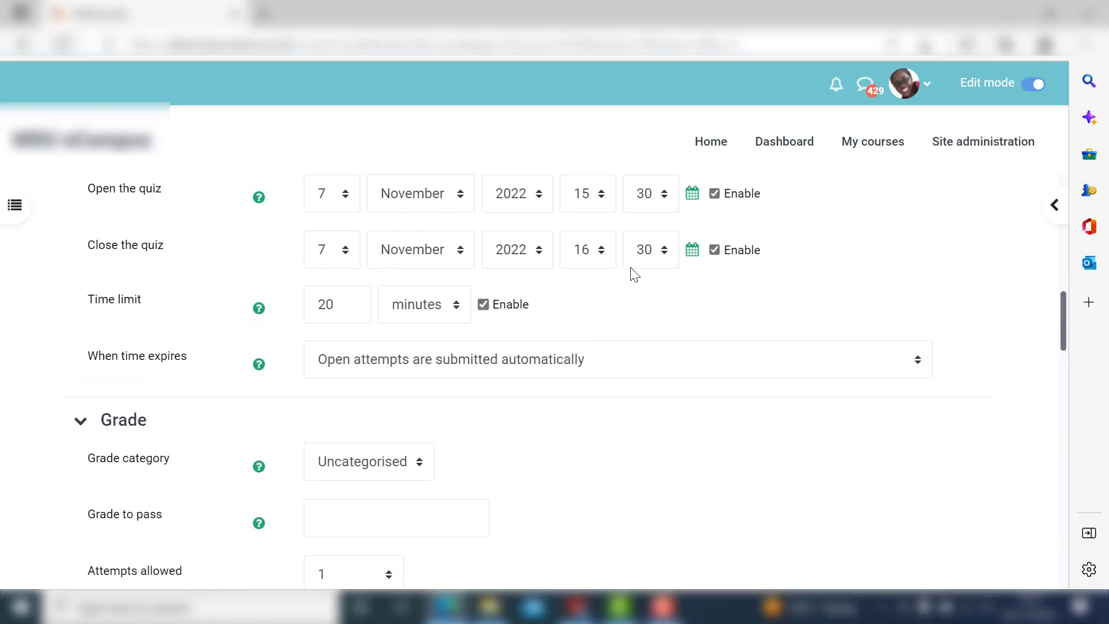
scroll(285, 476, down, 5)
scroll(257, 481, down, 6)
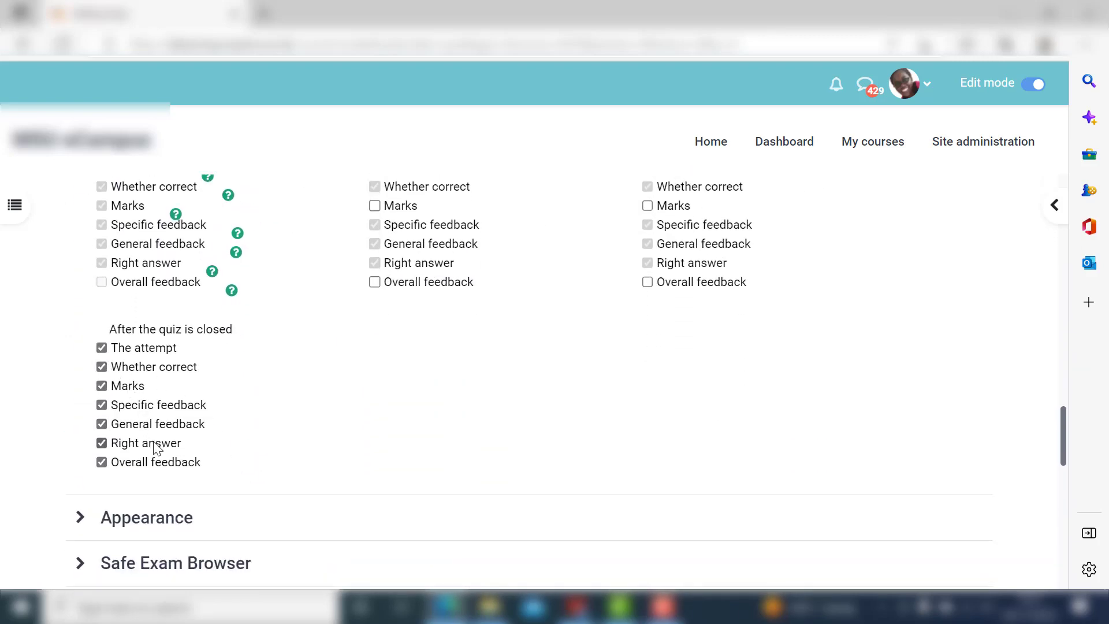
scroll(212, 410, down, 5)
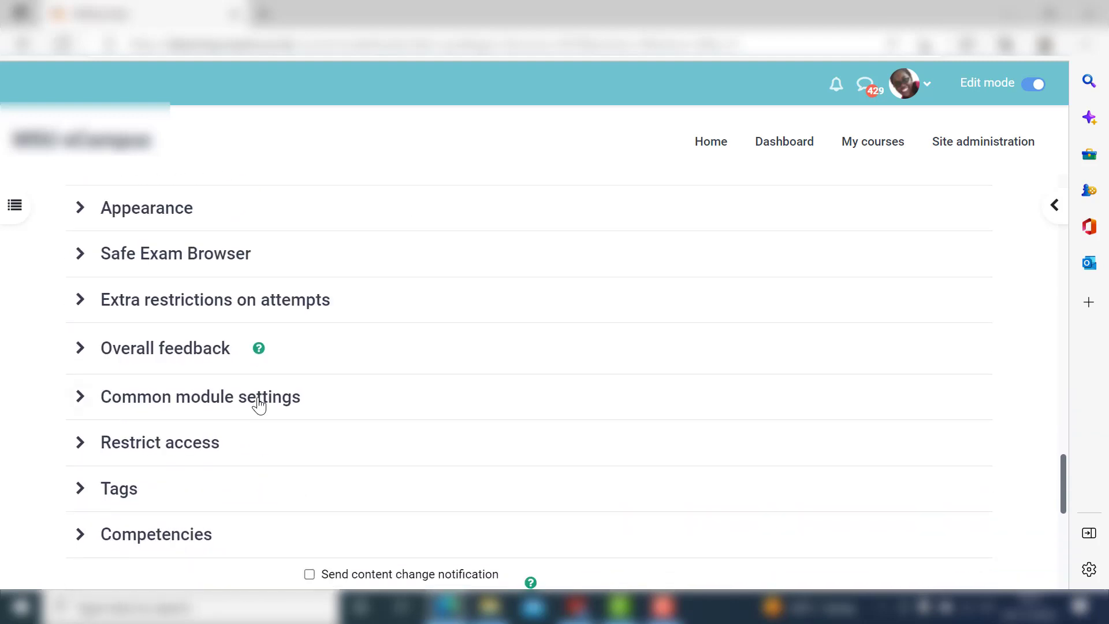
scroll(259, 406, down, 3)
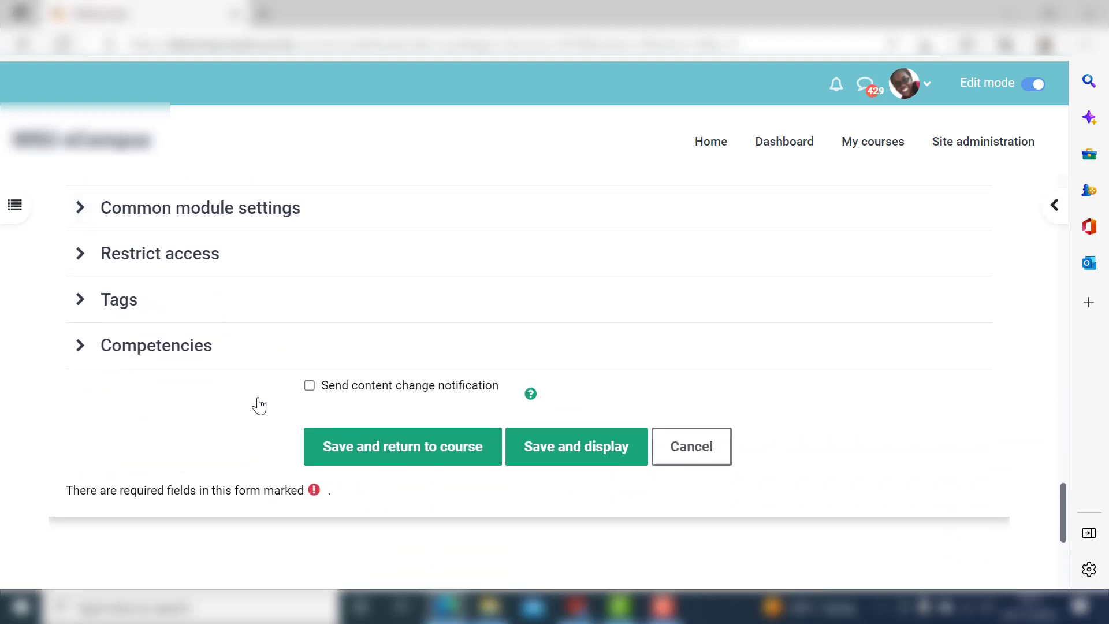
click(568, 458)
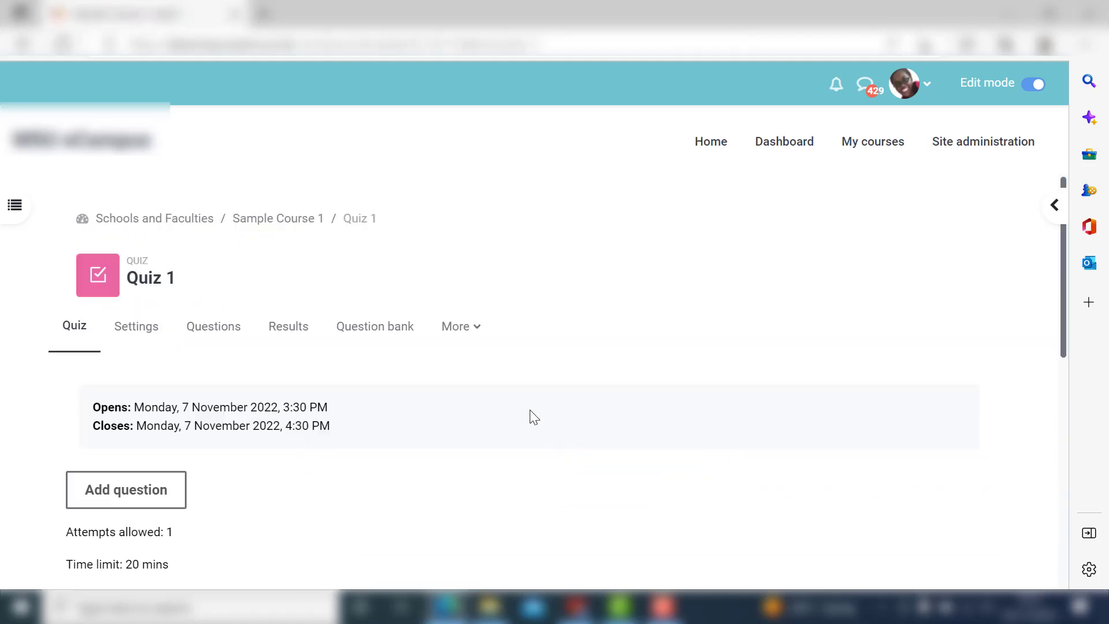
Check the Quiz 1 overview and open its question editing page to add a question.
scroll(534, 417, down, 2)
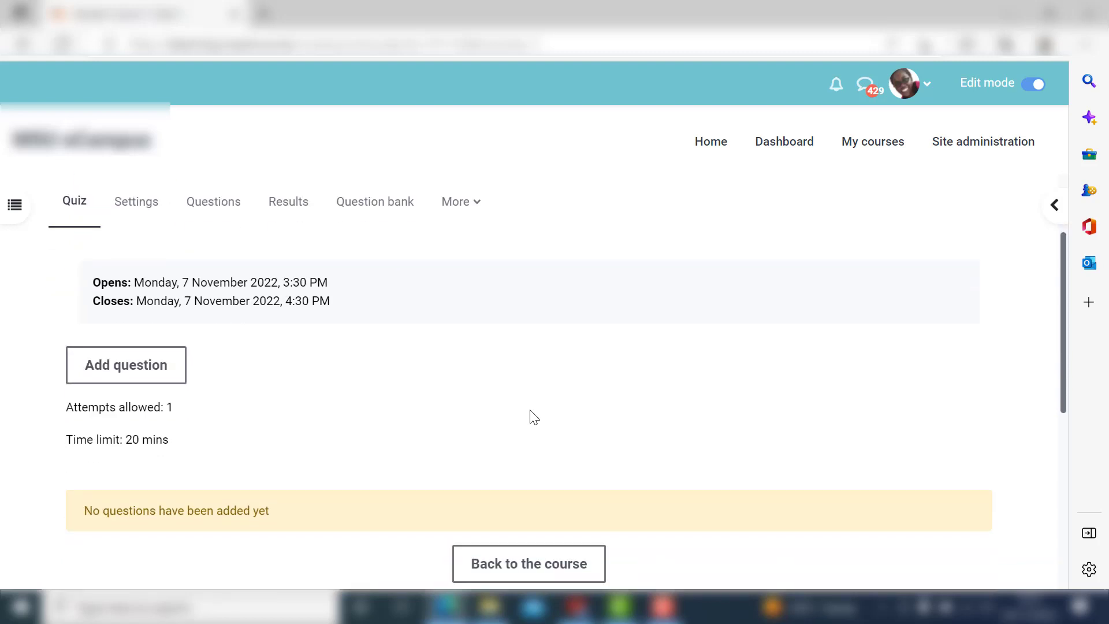
scroll(531, 414, down, 1)
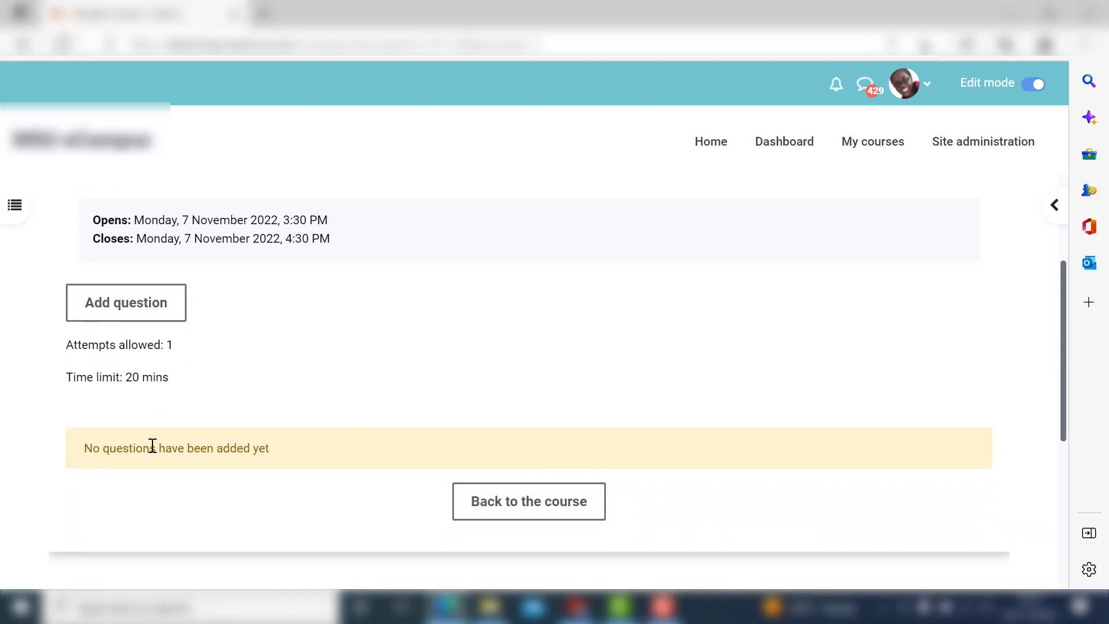
drag(84, 448, 279, 451)
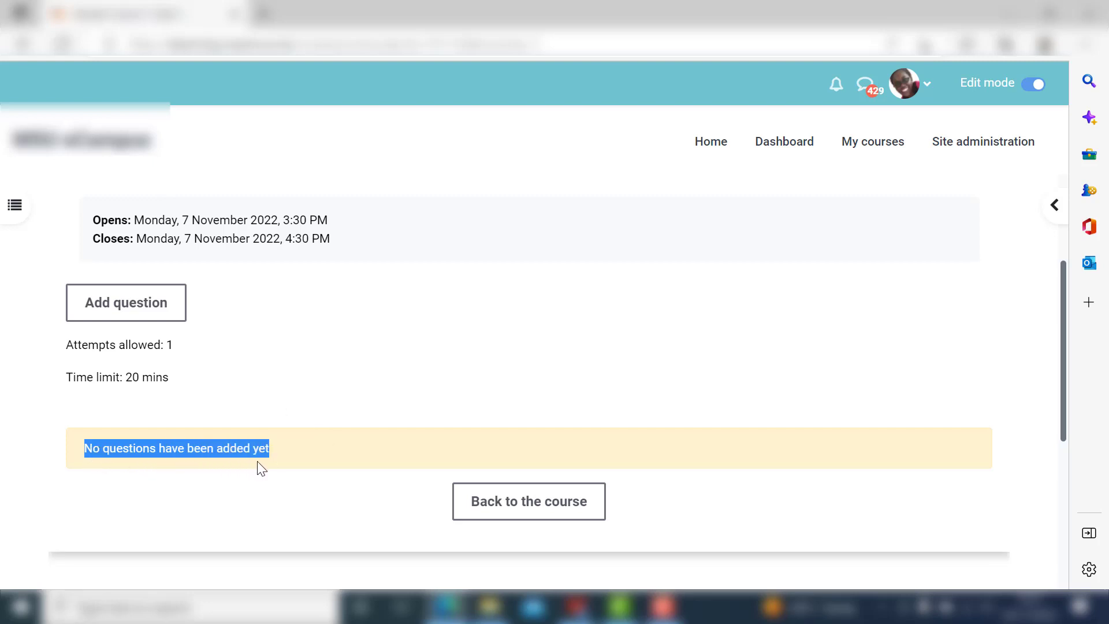
click(131, 310)
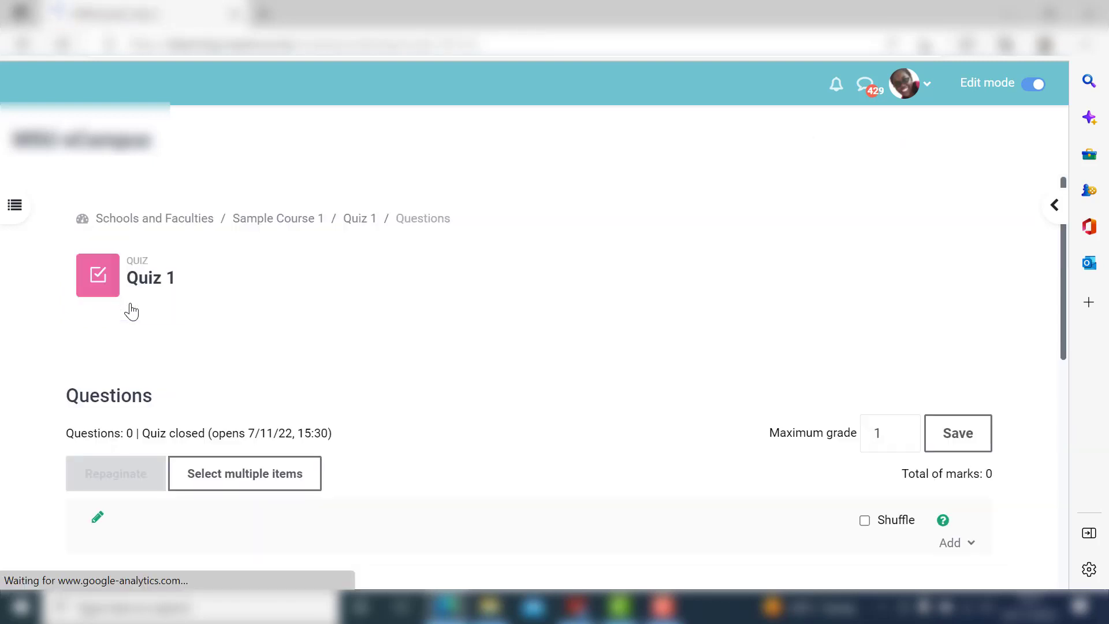
Add a new question of type Short answer to the quiz.
scroll(555, 434, down, 2)
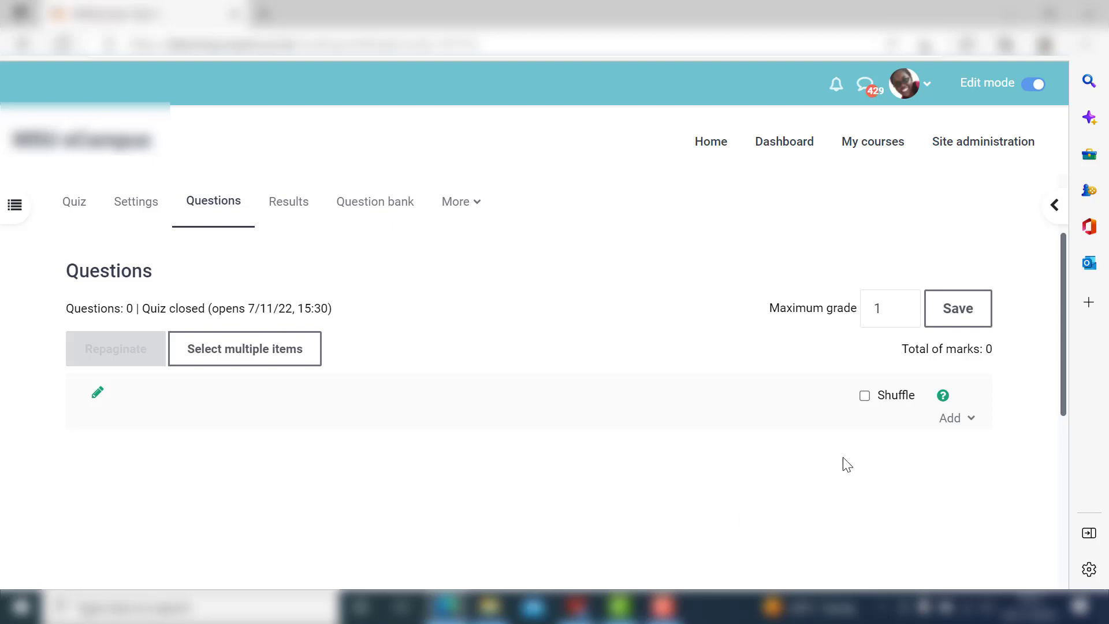
click(949, 419)
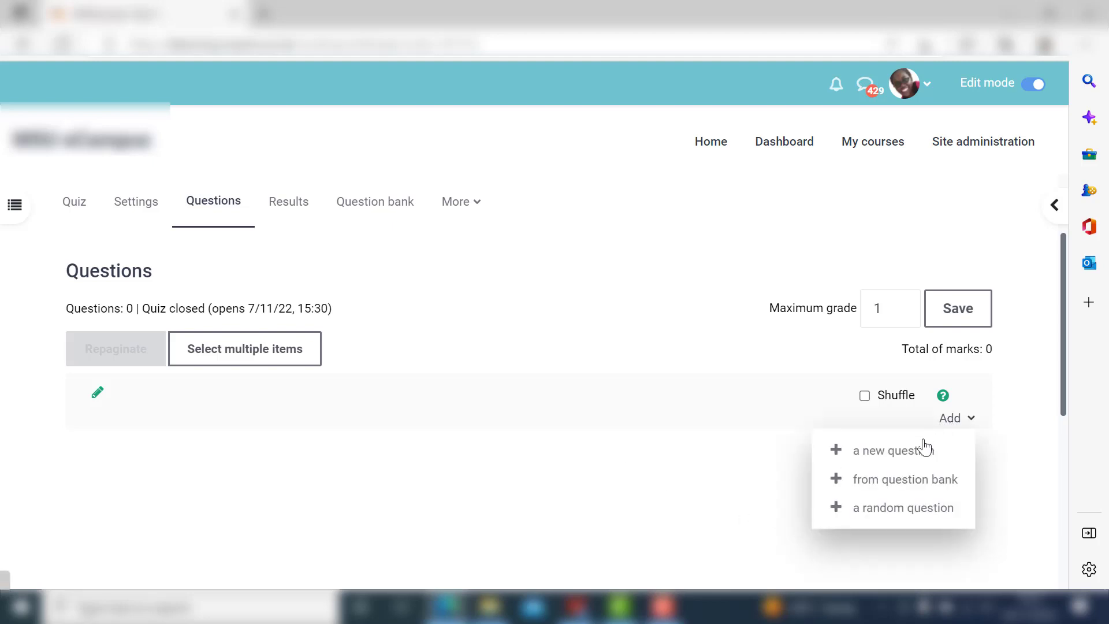
click(904, 454)
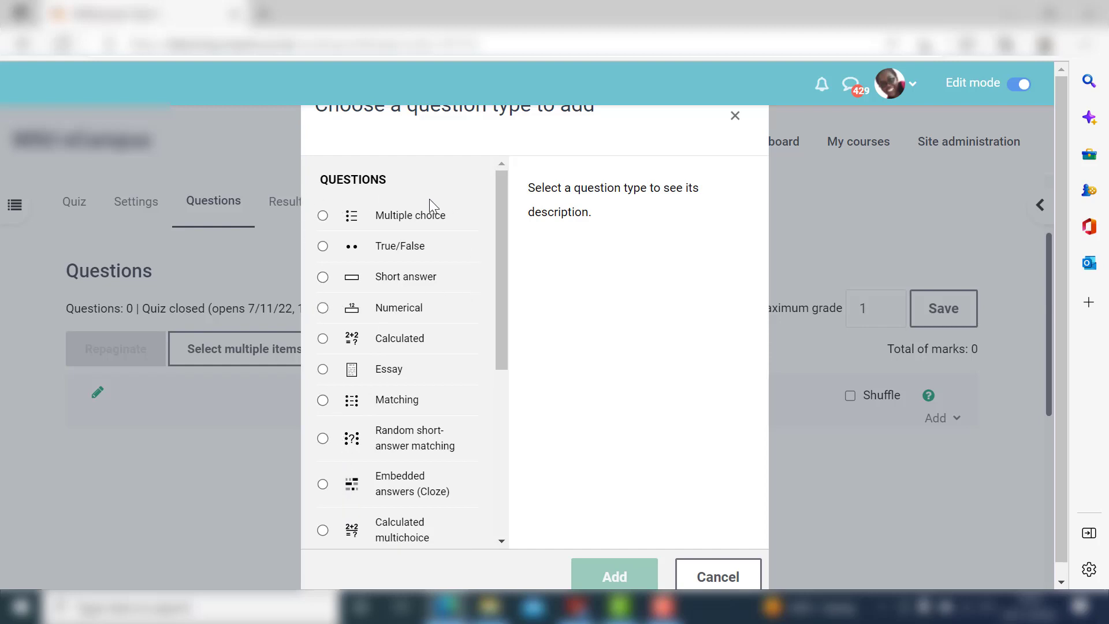
click(322, 277)
click(596, 573)
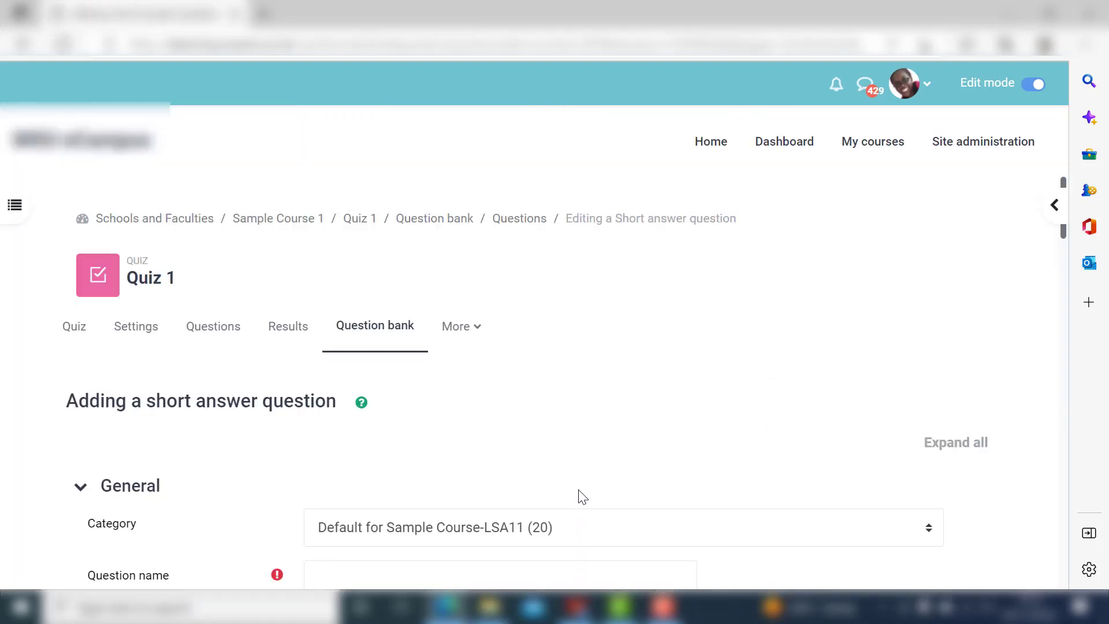
Switch to the word processor document and copy the Section A question "Which is the most COMMONLY used aldehyde fixative?".
scroll(585, 414, down, 2)
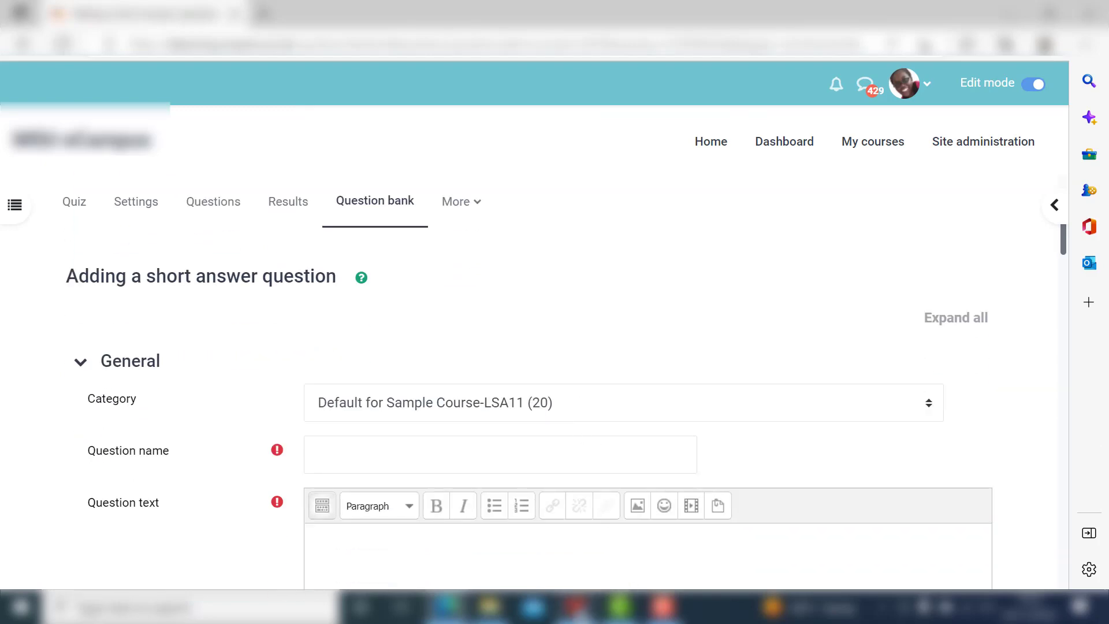
click(576, 606)
drag(305, 183, 572, 182)
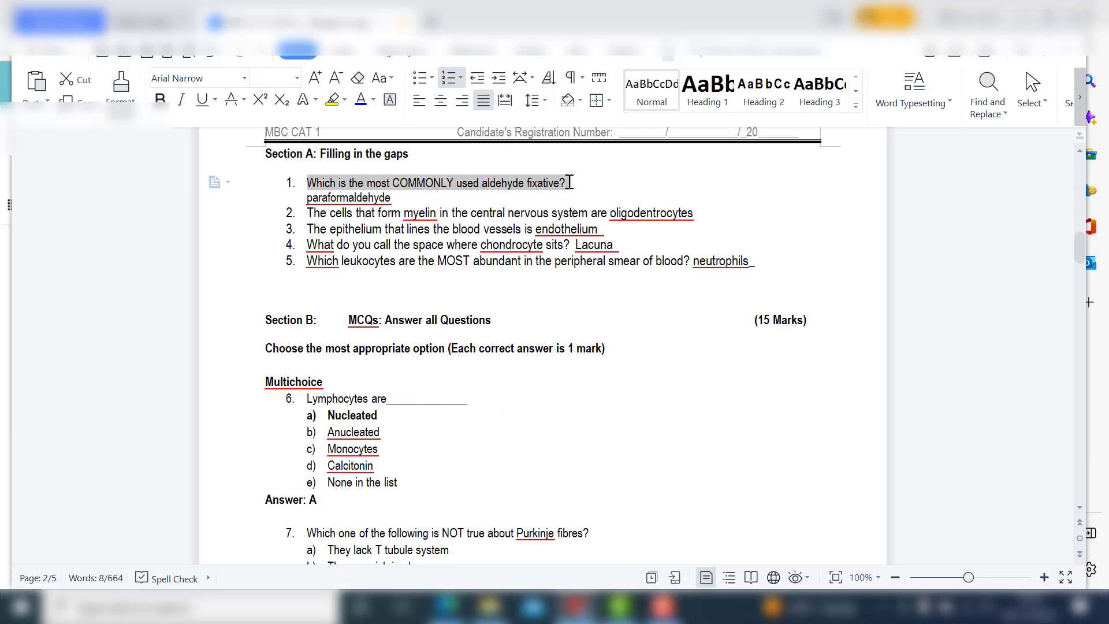
right_click(533, 180)
click(567, 217)
Return to the short answer form in the browser, paste the copied question as the question text and remove its list numbering.
key(alt+Tab)
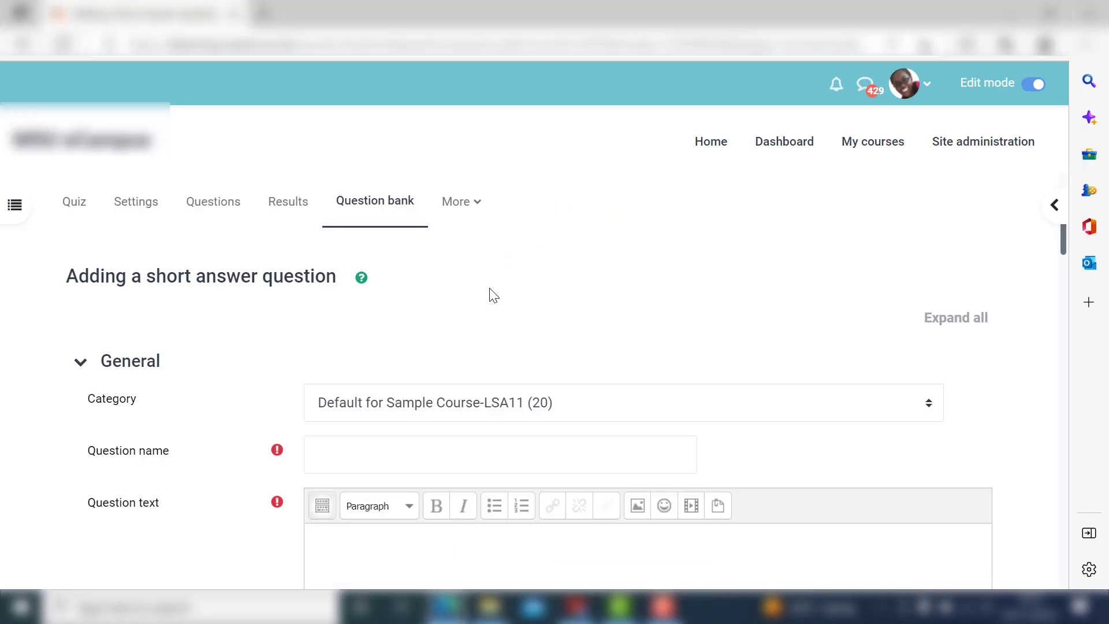
scroll(491, 296, down, 3)
click(370, 416)
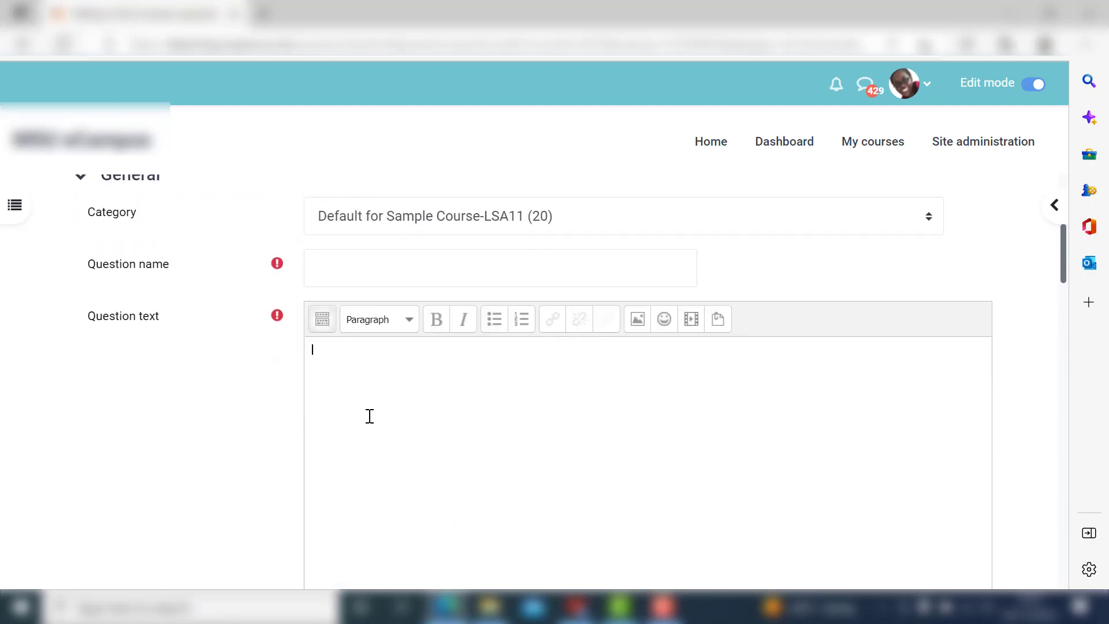
key(ctrl+v)
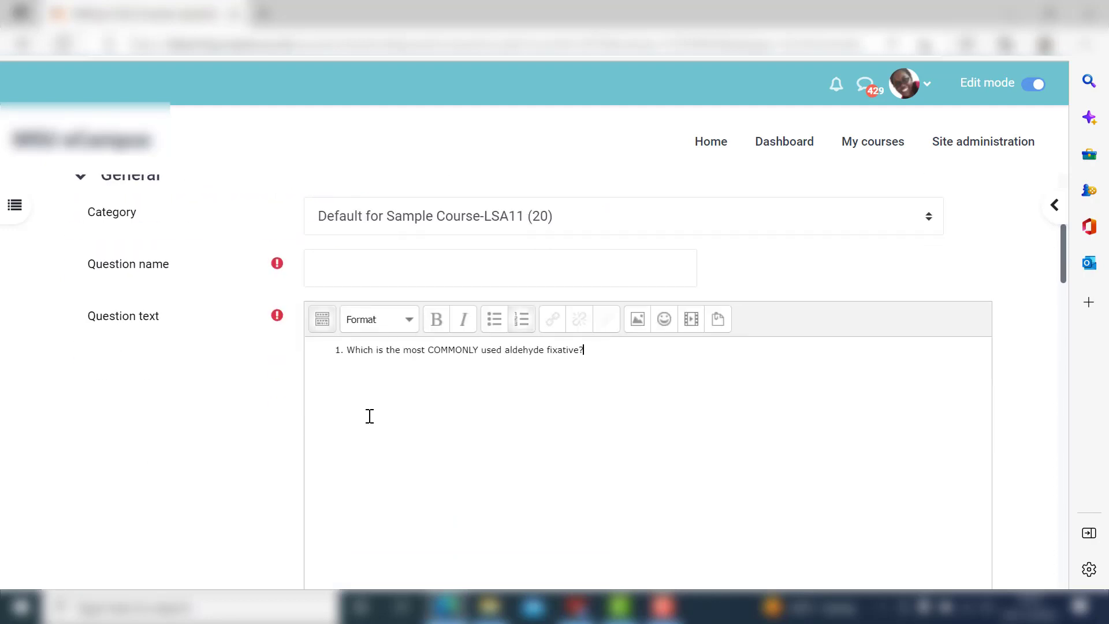
click(347, 349)
key(BackSpace)
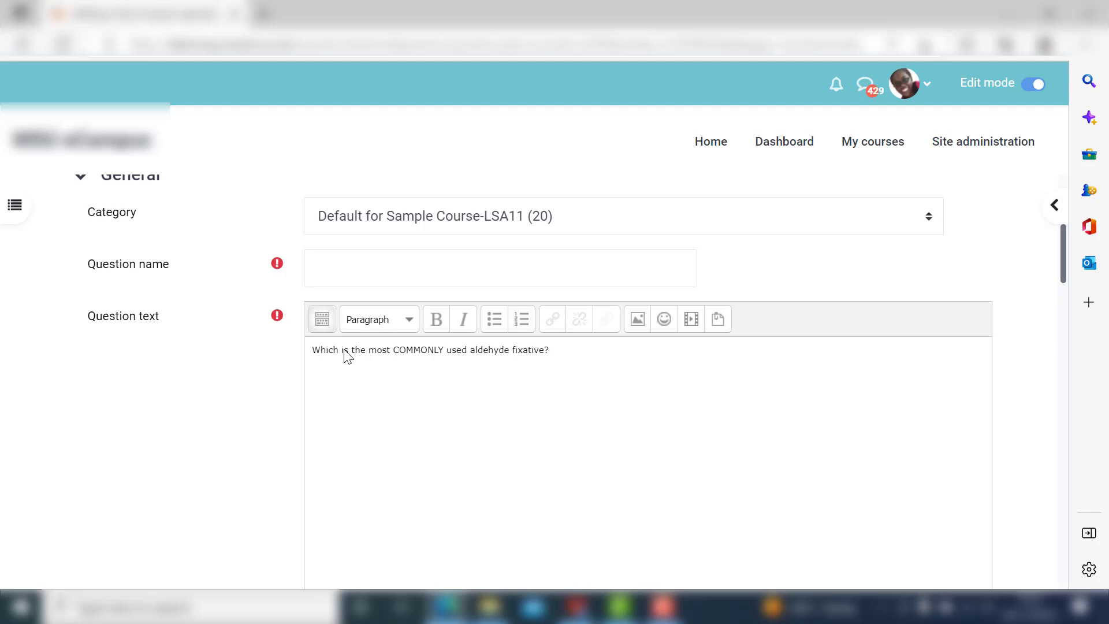
click(362, 269)
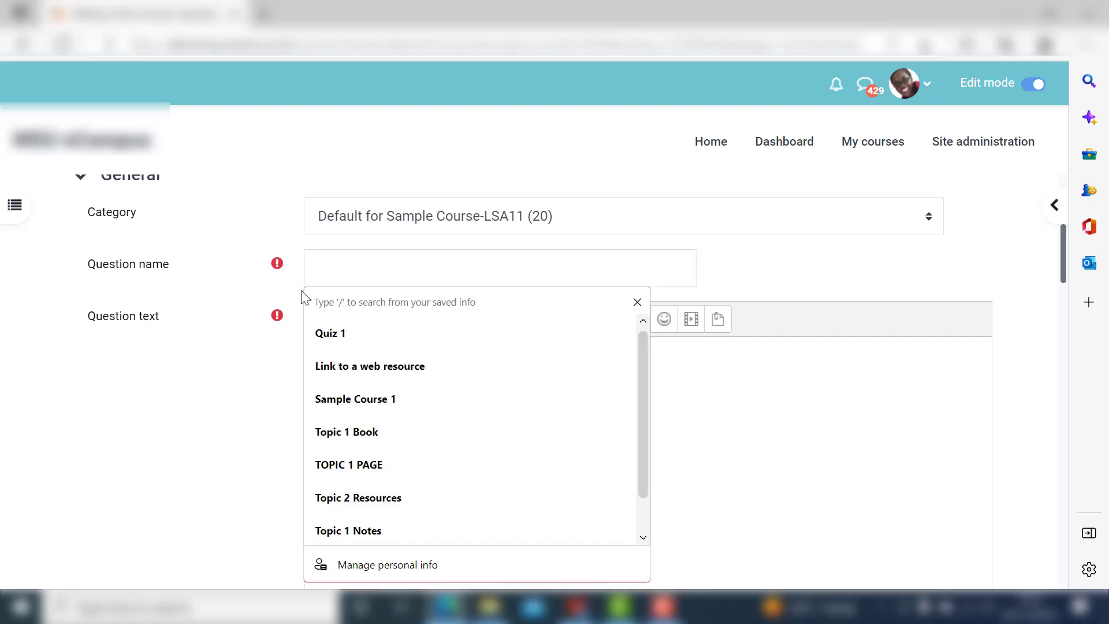
click(186, 384)
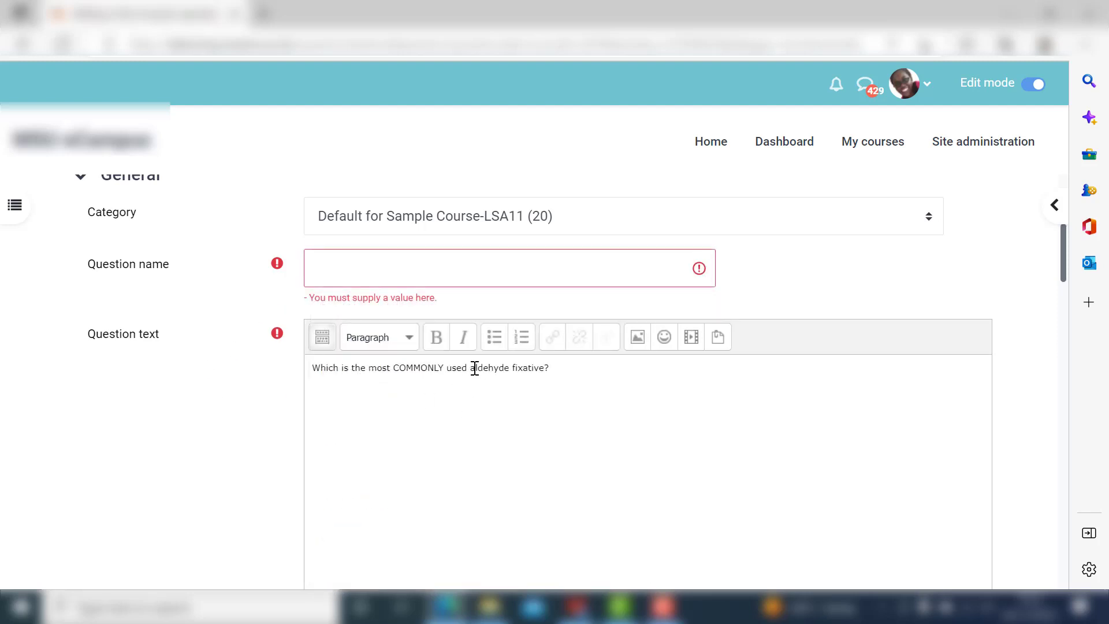
Copy "aldehyde fixative" from the question text and paste it as the question name.
drag(470, 370, 547, 368)
right_click(521, 369)
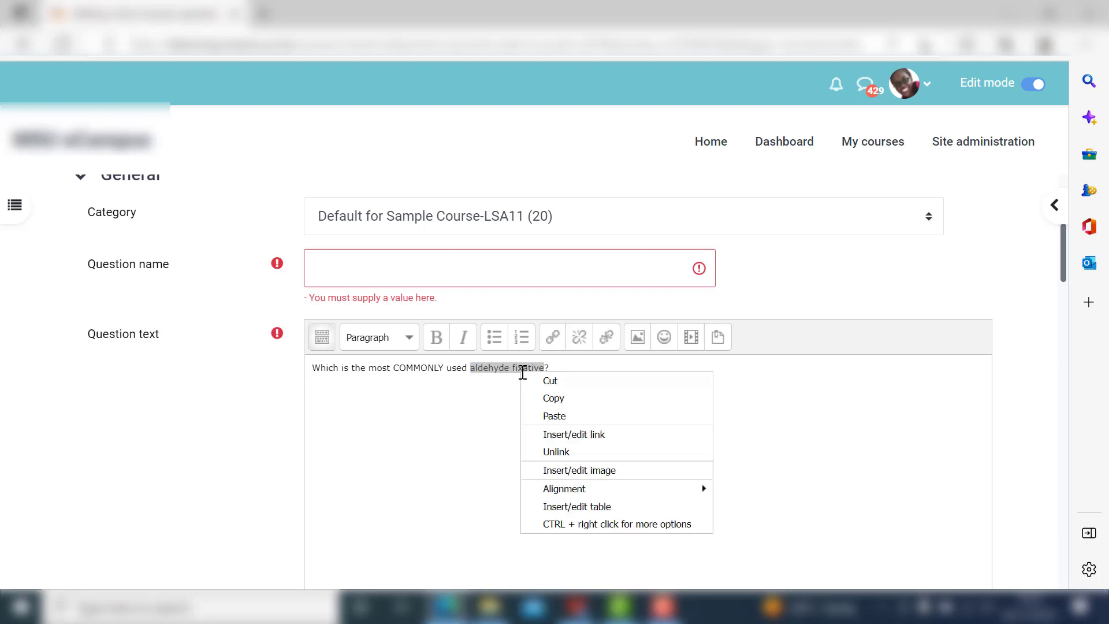
click(552, 397)
click(466, 283)
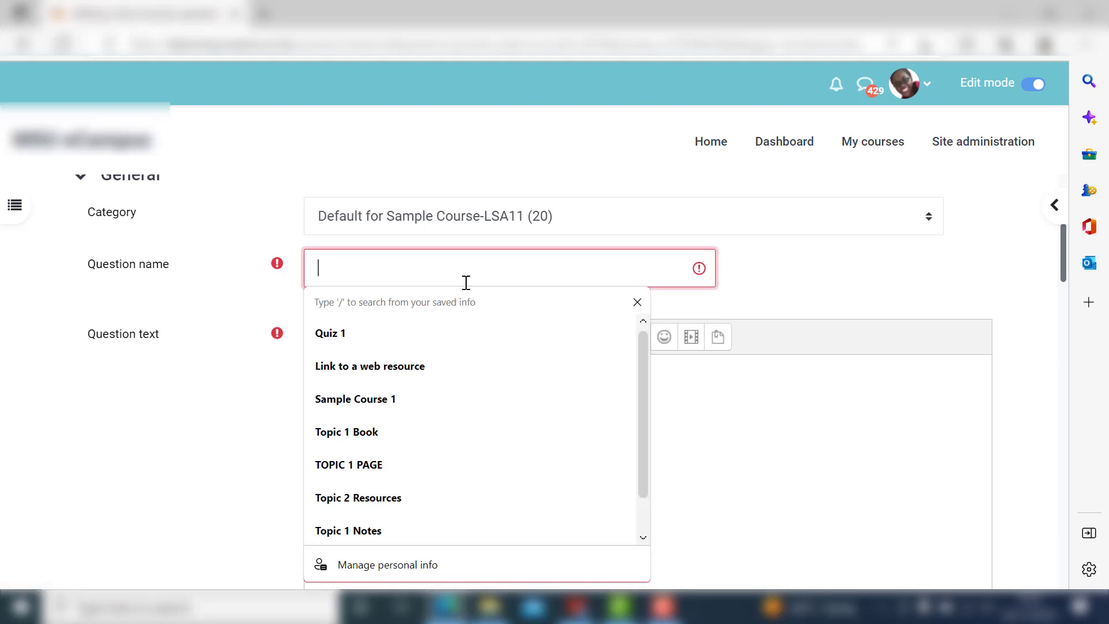
key(ctrl+v)
Choose "No, case is unimportant" as the case sensitivity of the short answer question.
scroll(459, 405, down, 5)
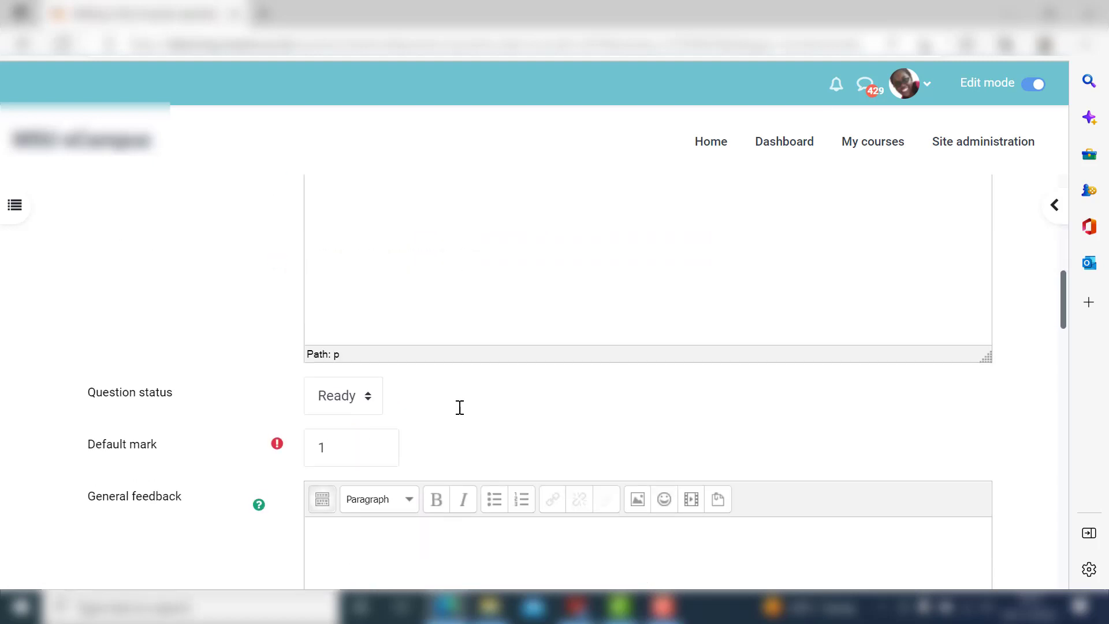
scroll(459, 407, down, 5)
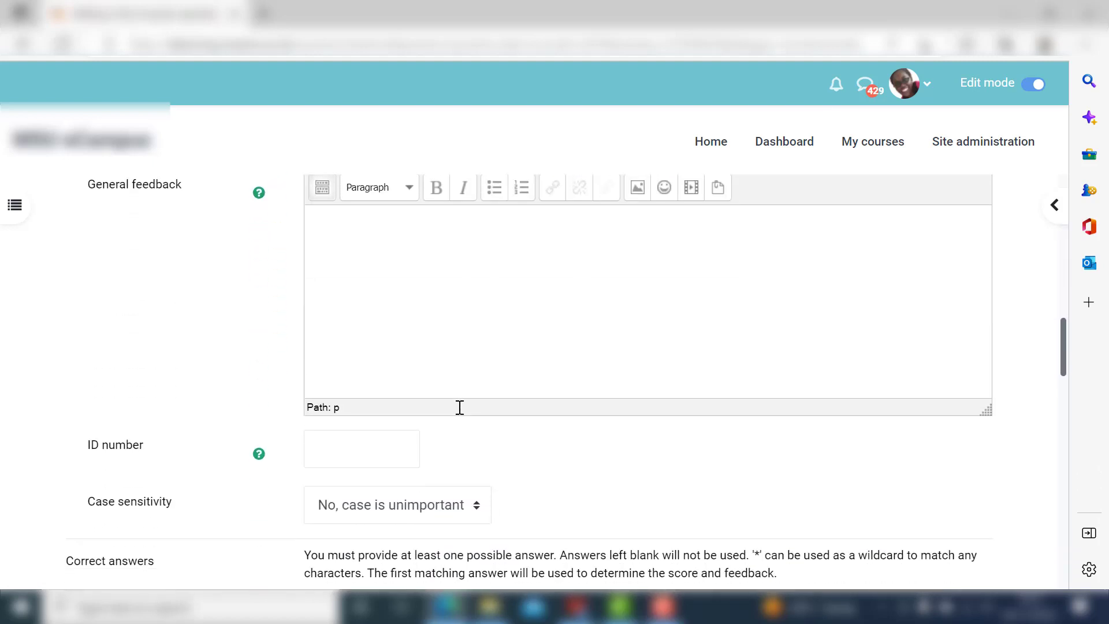
scroll(460, 408, down, 2)
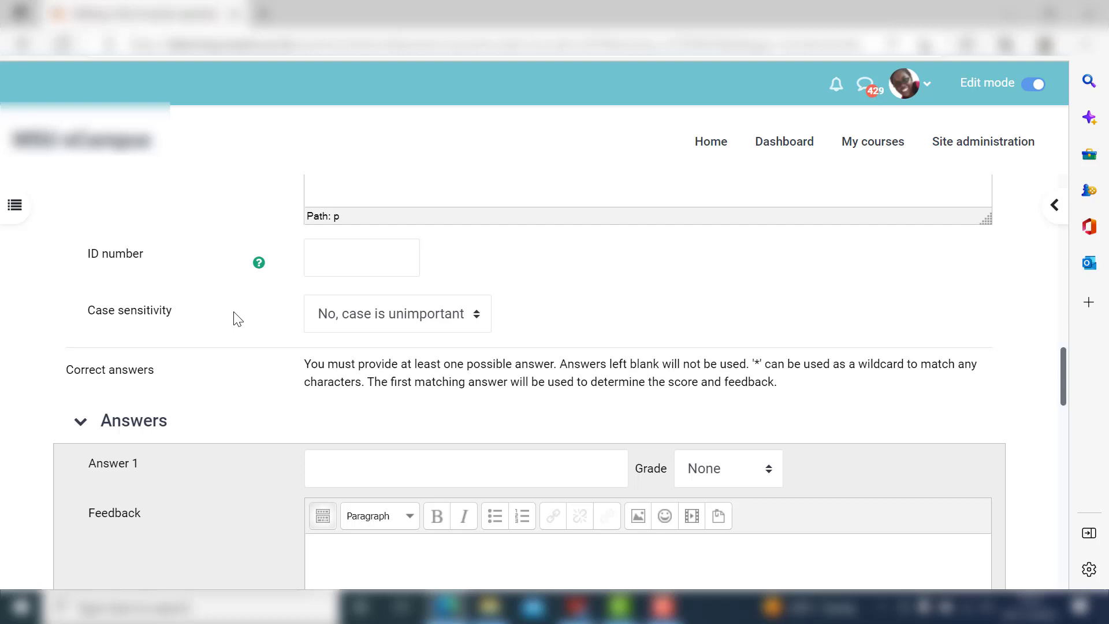
click(402, 319)
click(397, 345)
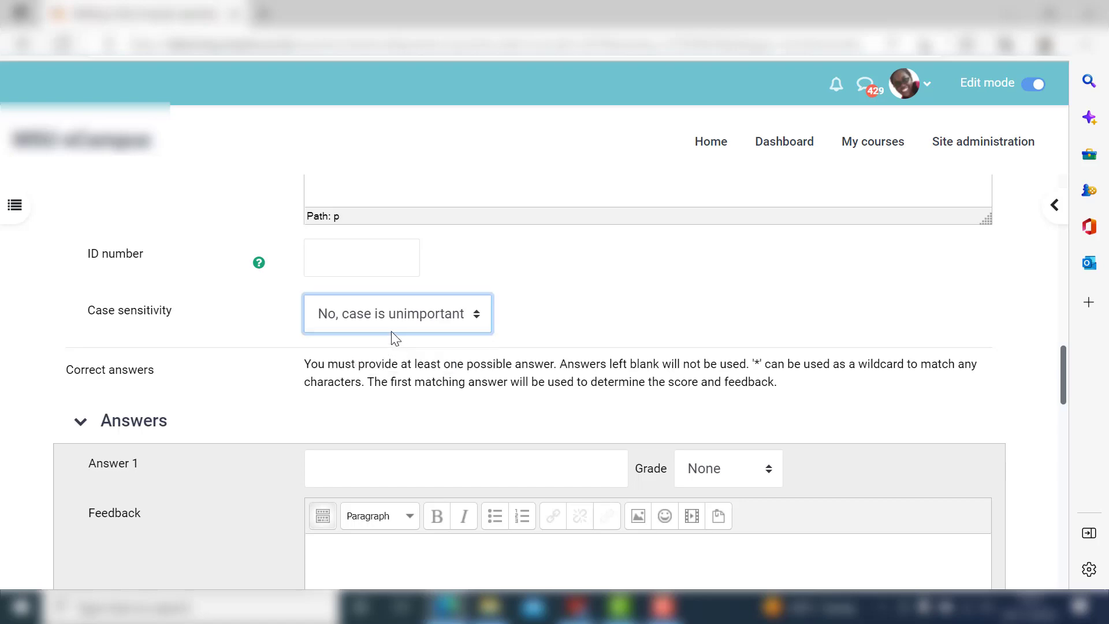
Copy "paraformaldehyde" from the word processor document and paste it as Answer 1 in the browser form.
click(386, 472)
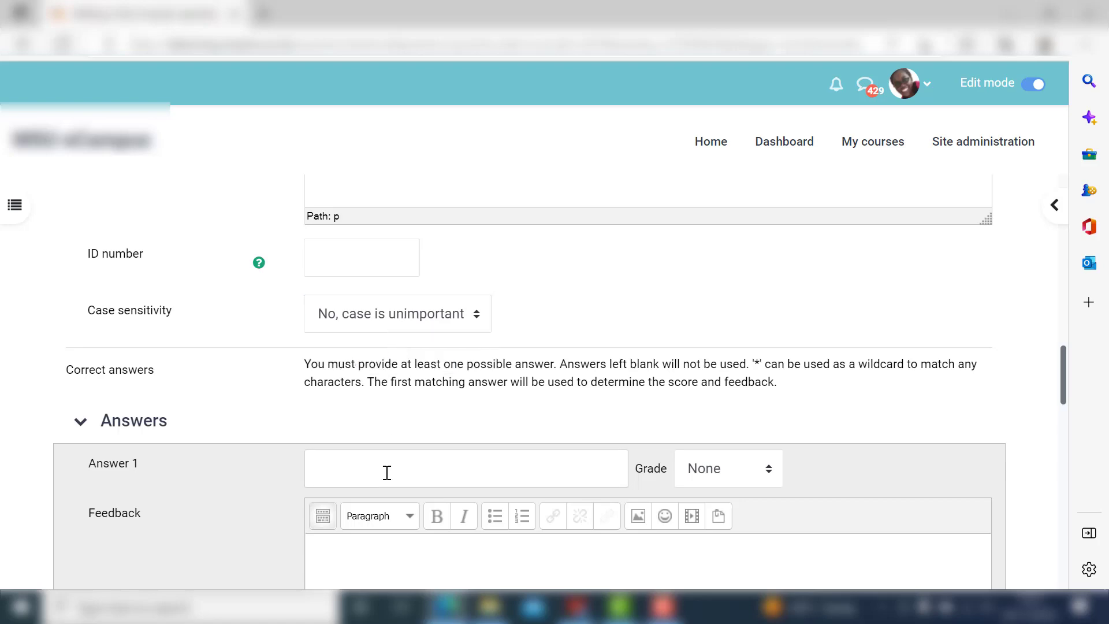
key(alt+Tab)
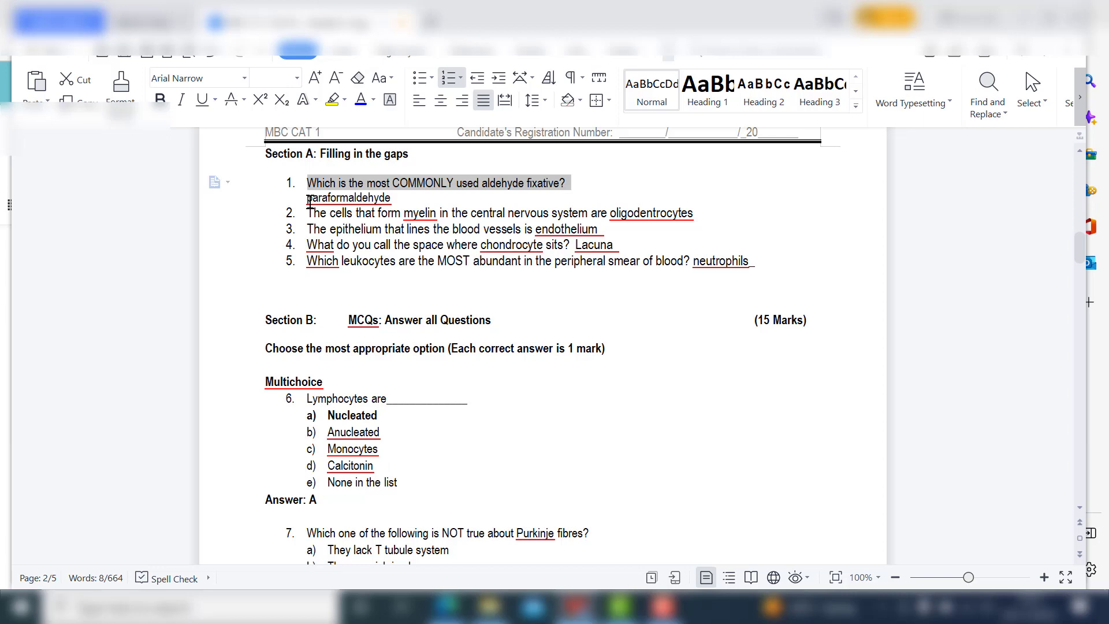
drag(310, 202, 393, 201)
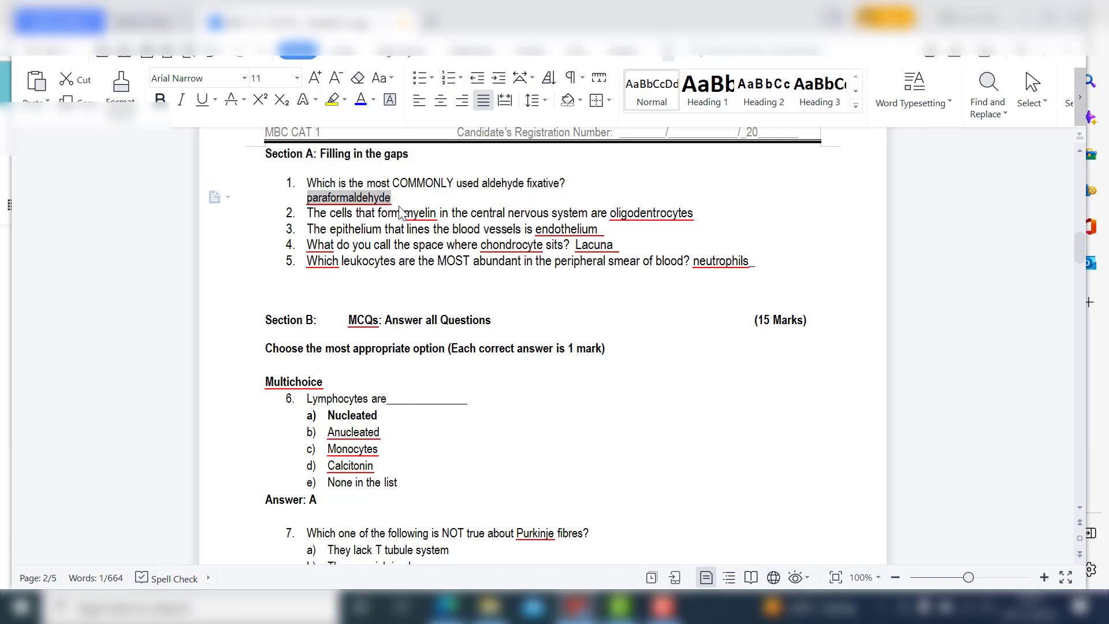
right_click(402, 213)
click(439, 233)
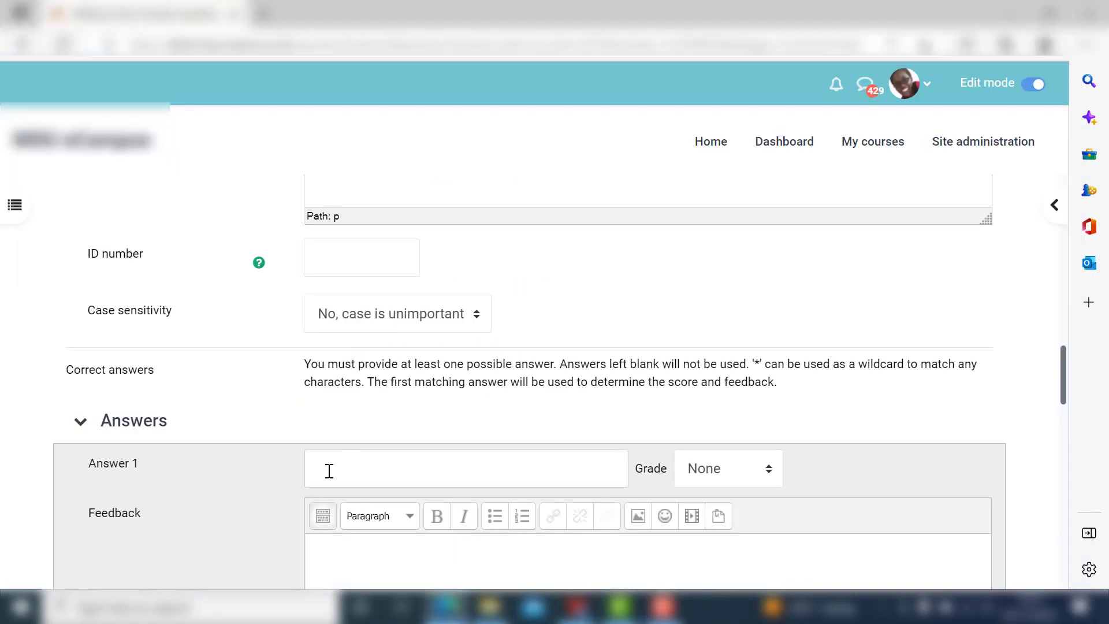
key(ctrl+v)
Set the grade of the paraformaldehyde answer to 100% and save the short answer question.
scroll(329, 471, down, 4)
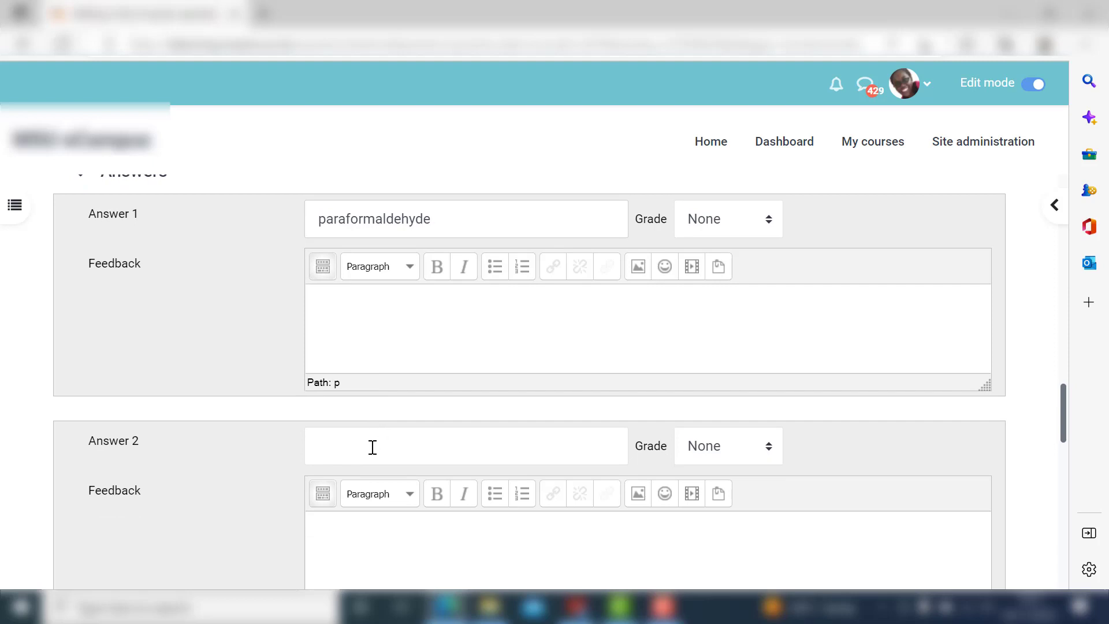
scroll(373, 447, up, 2)
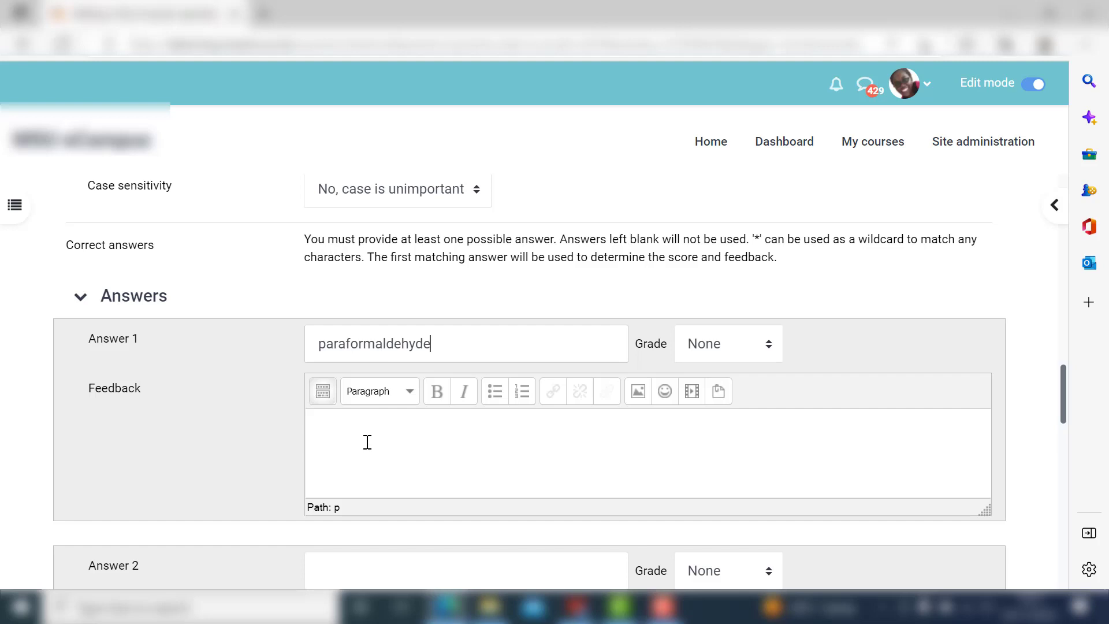
scroll(368, 442, down, 2)
click(364, 443)
scroll(364, 443, down, 4)
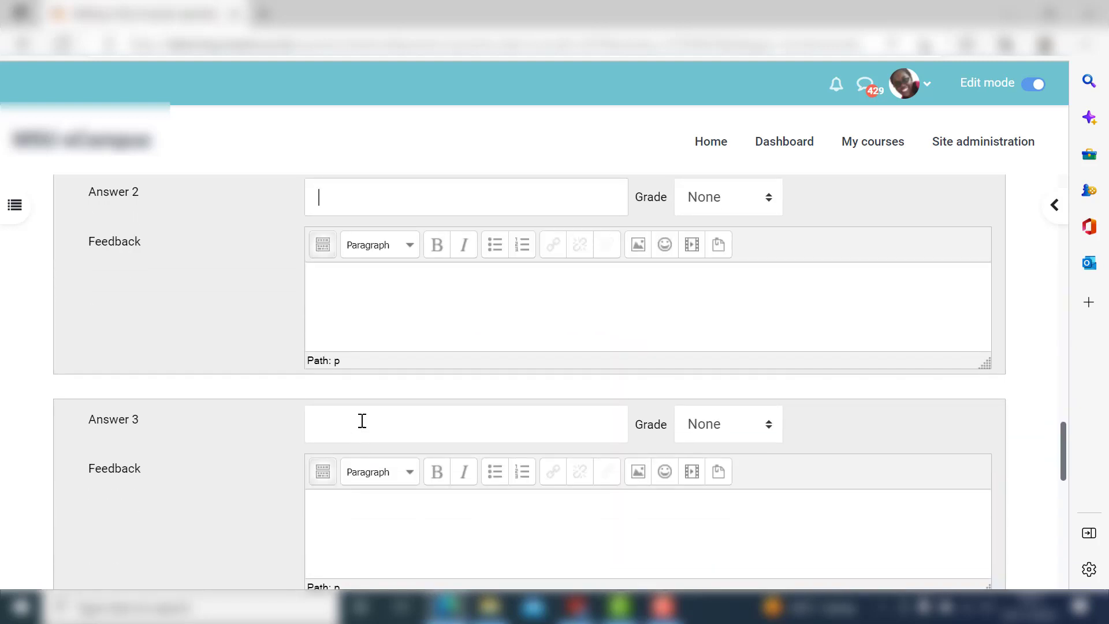
click(362, 421)
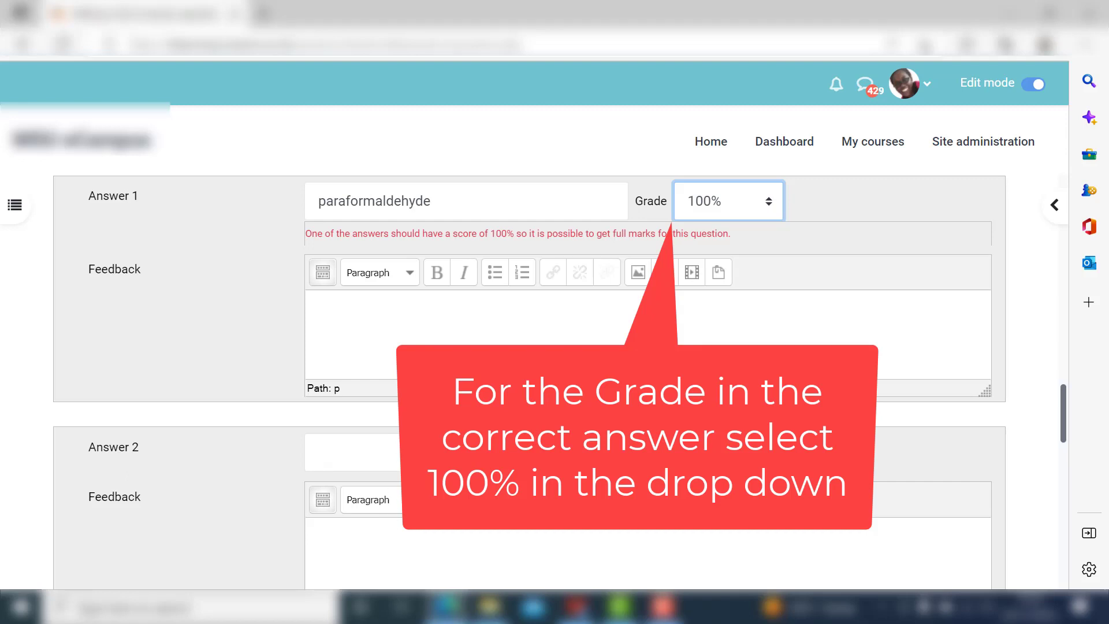
click(729, 201)
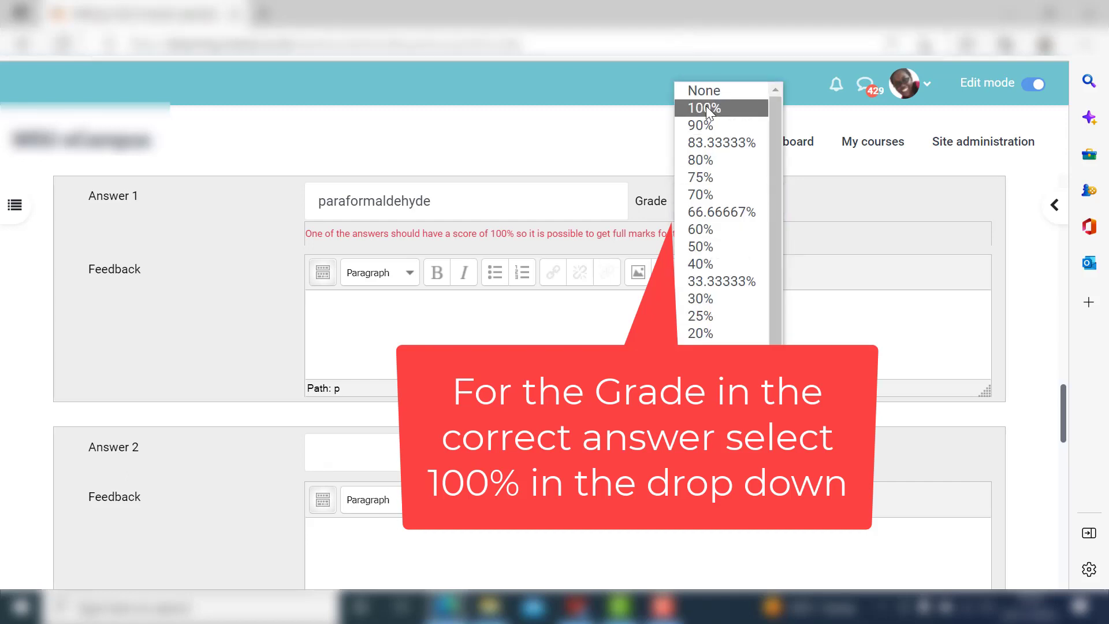
click(154, 411)
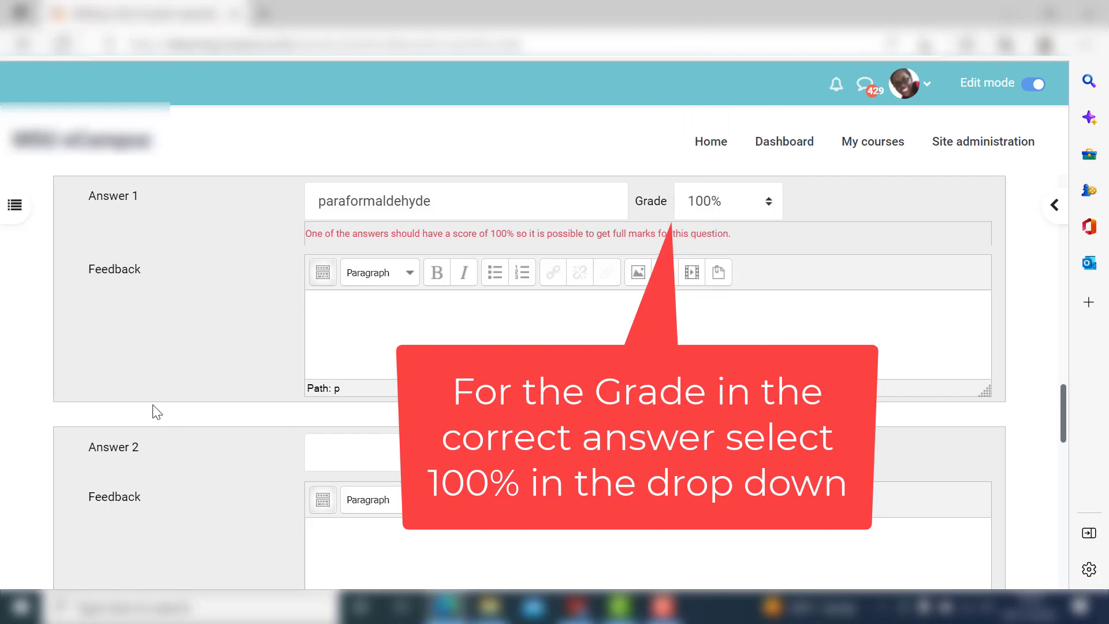
scroll(351, 527, down, 1)
scroll(353, 529, down, 10)
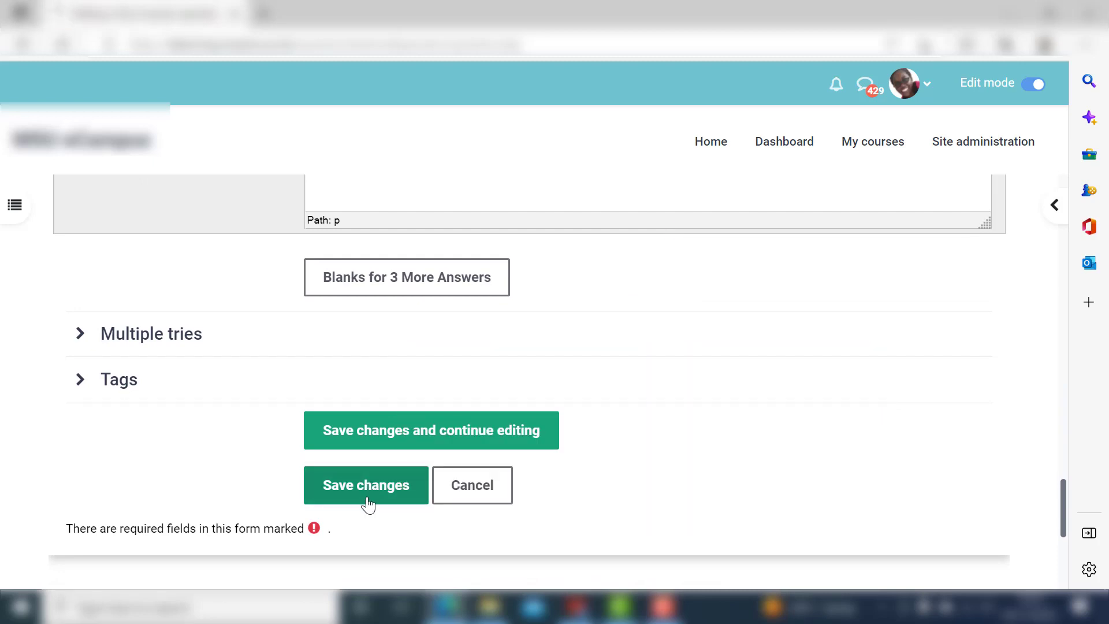
click(366, 499)
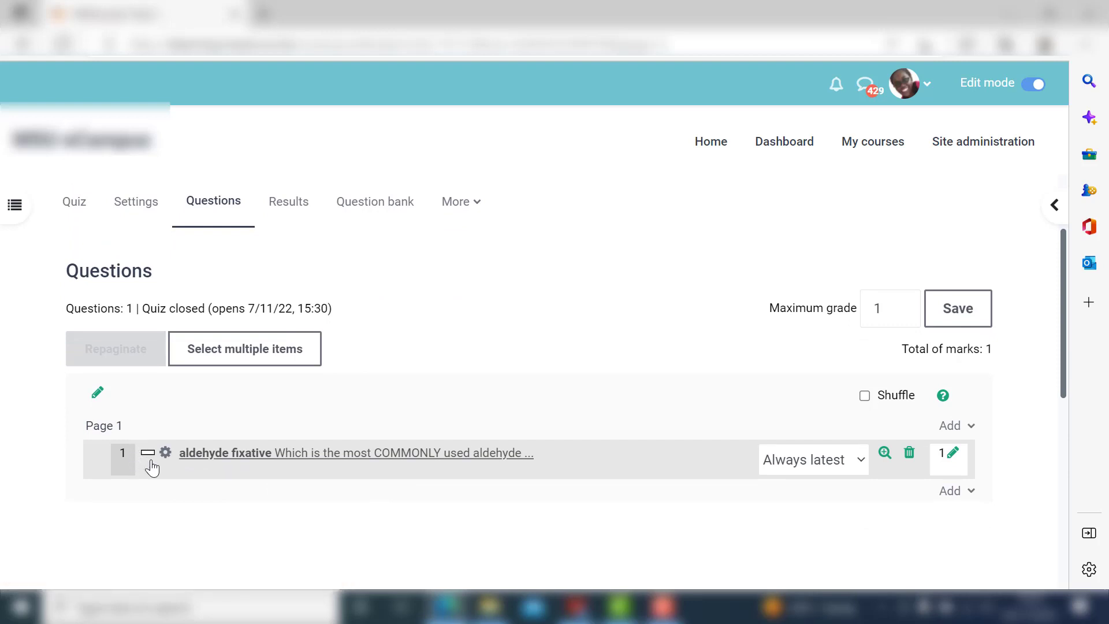
Add a new question of type Multiple choice after the first question on Page 1.
click(950, 491)
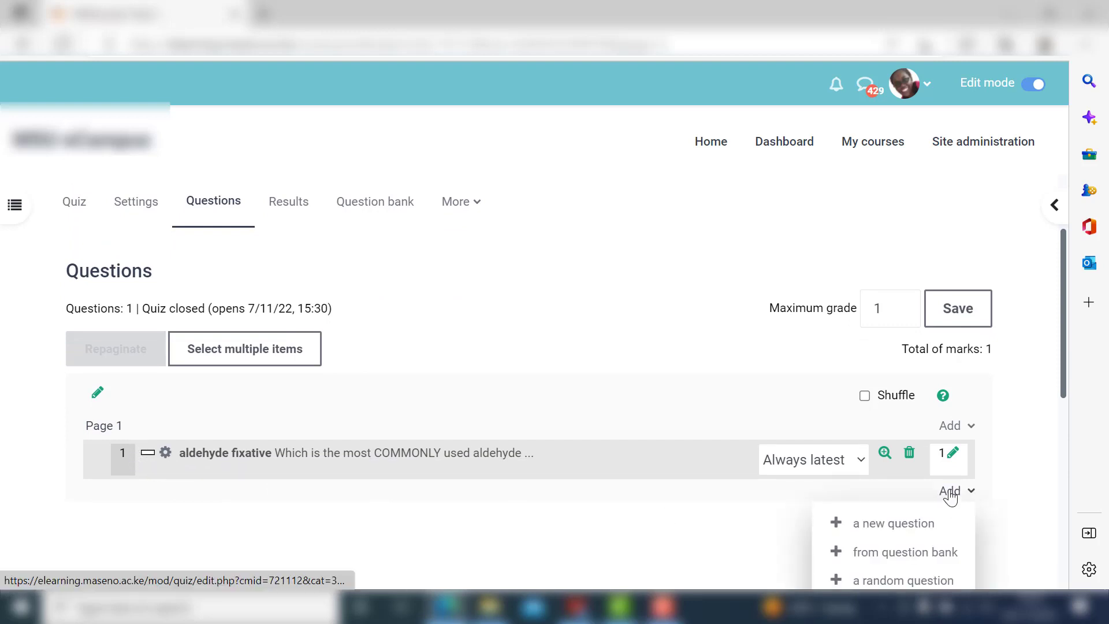
click(860, 524)
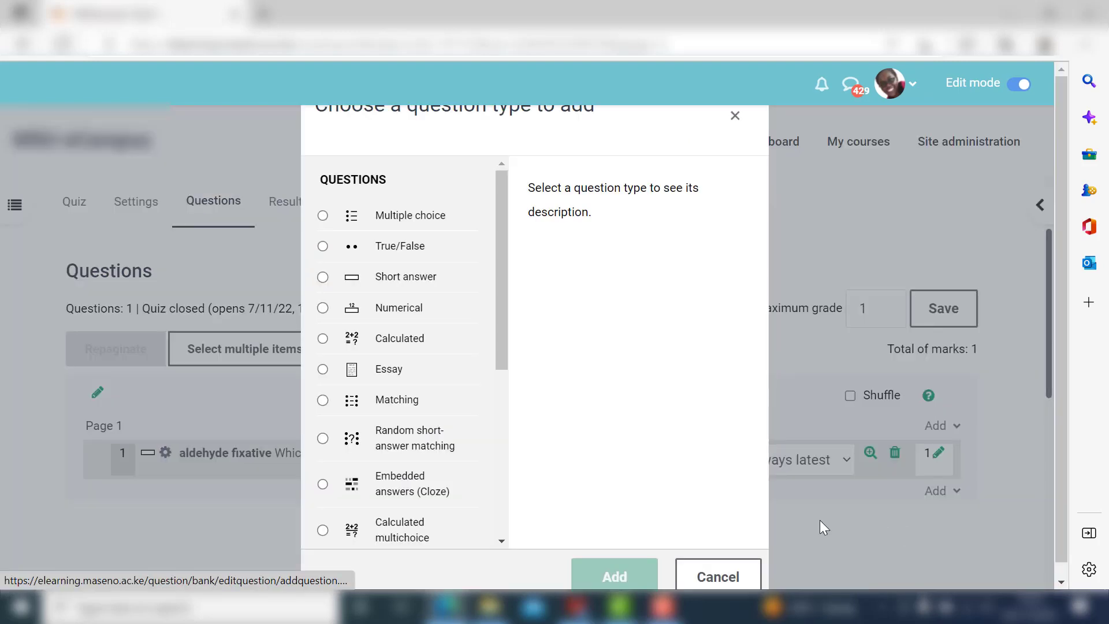
click(323, 216)
click(602, 575)
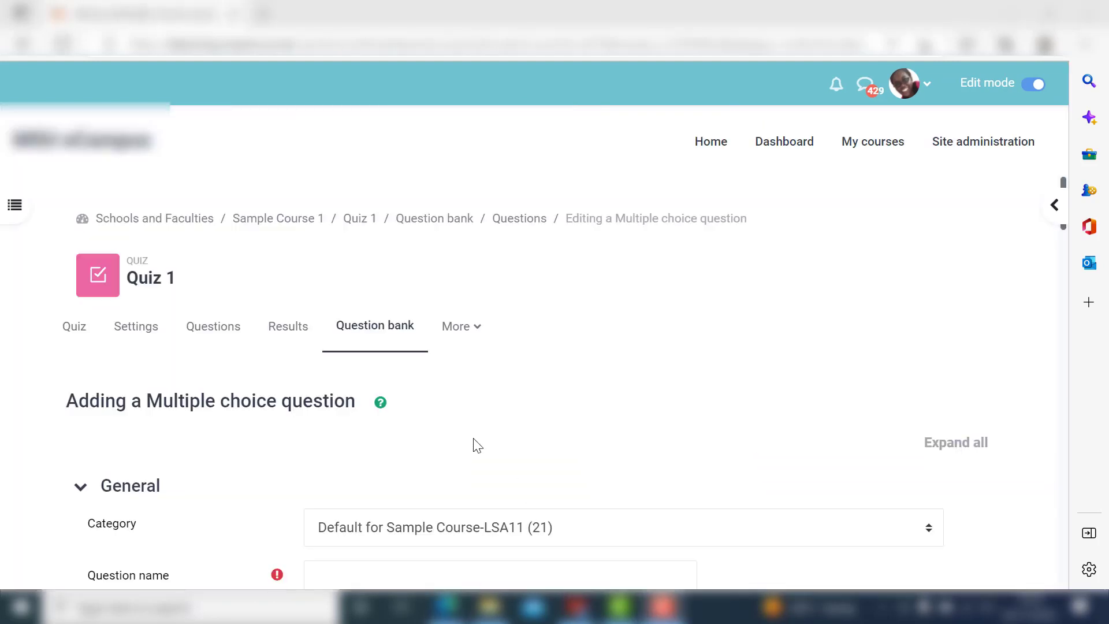
Switch to the word processor document and select the question 6 text "Lymphocytes are" for copying.
scroll(290, 470, down, 5)
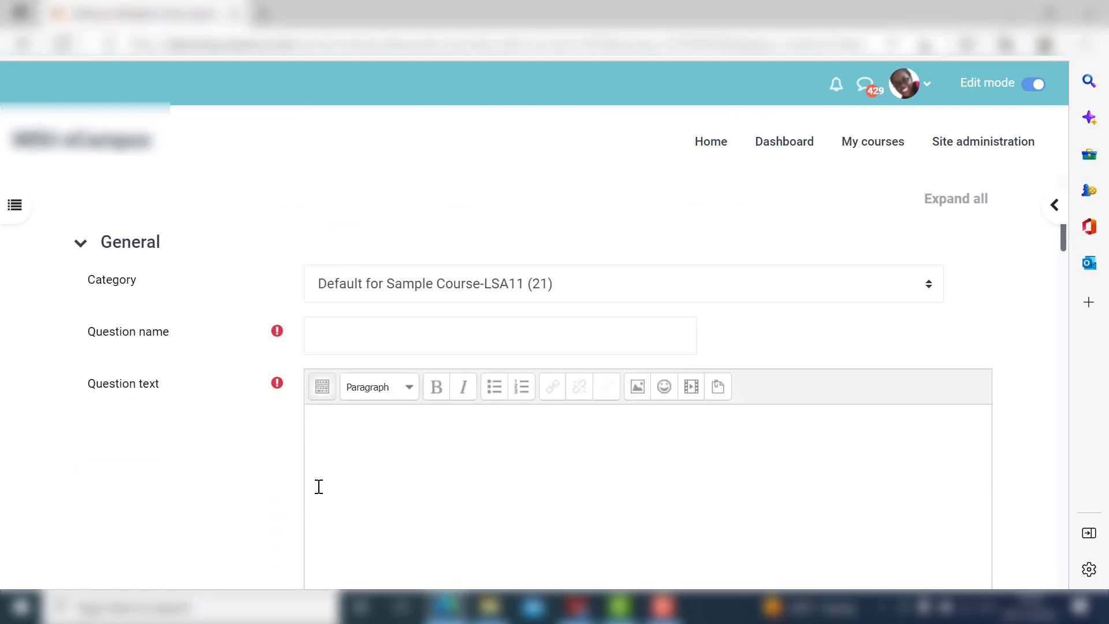
click(579, 608)
scroll(460, 467, down, 1)
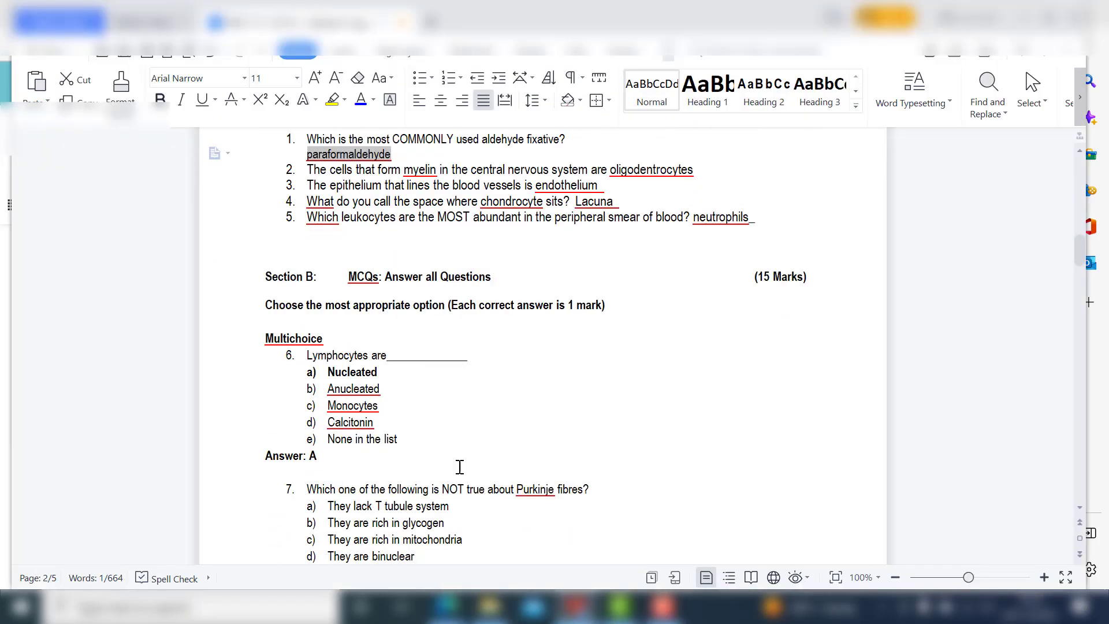
drag(303, 355, 376, 358)
right_click(376, 358)
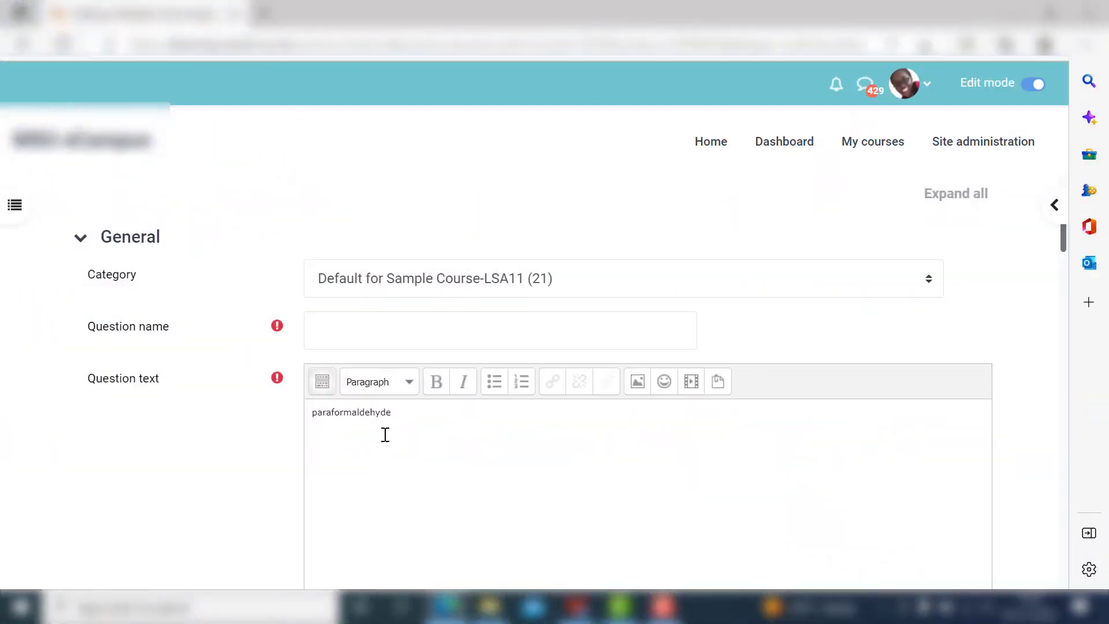
Delete the wrongly pasted "paraformaldehyde" from the question text, and copy "Lymphocytes are" from the word processor document.
drag(392, 412, 289, 419)
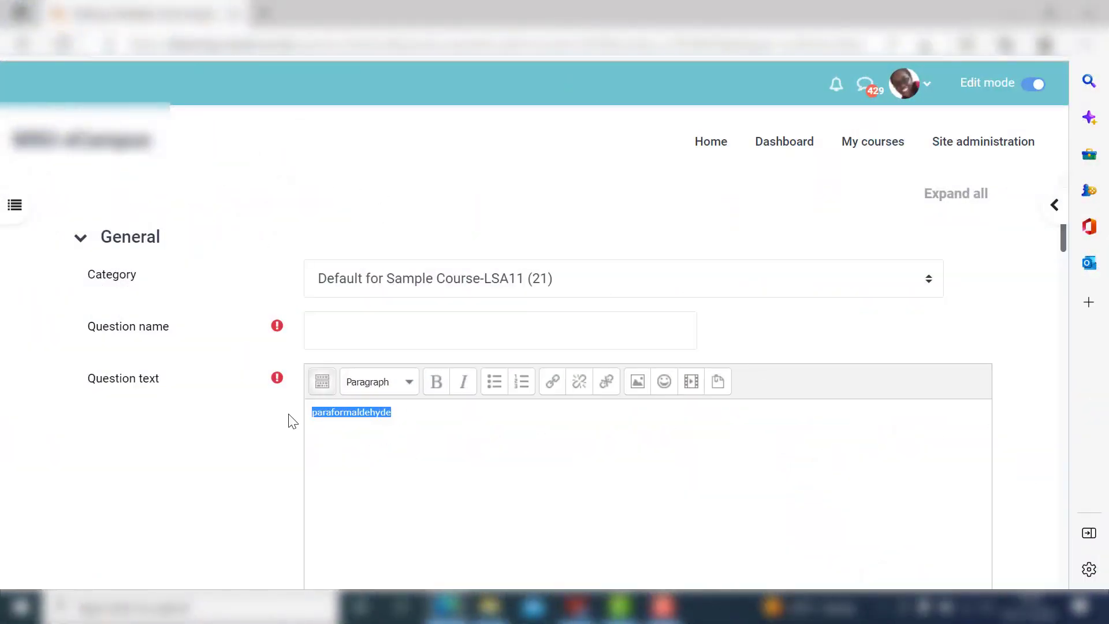
key(BackSpace)
click(579, 608)
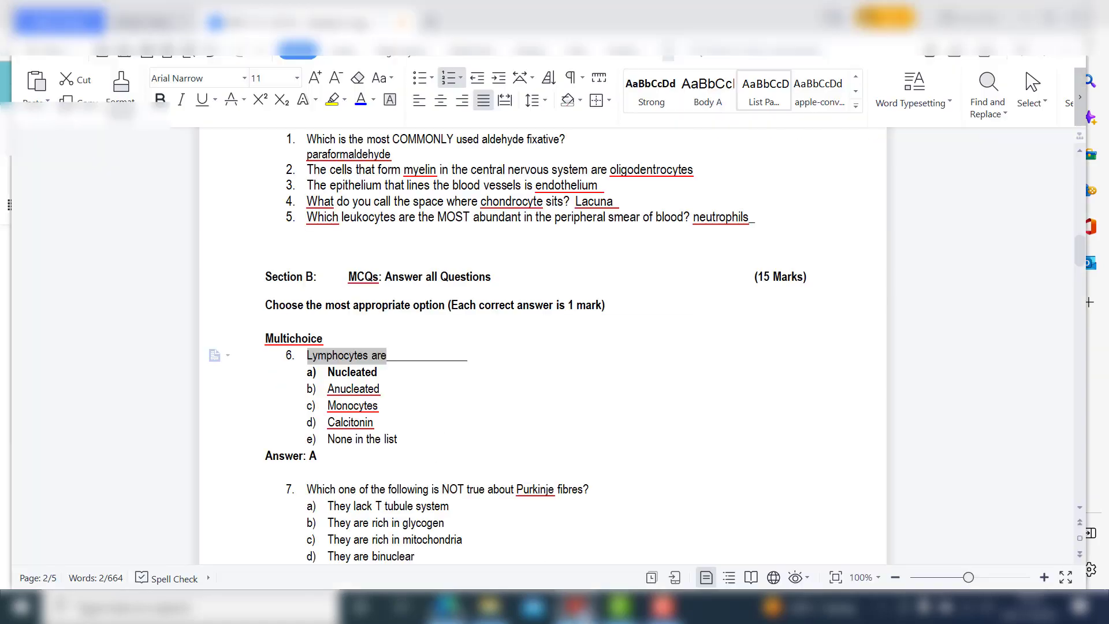
right_click(326, 355)
click(361, 39)
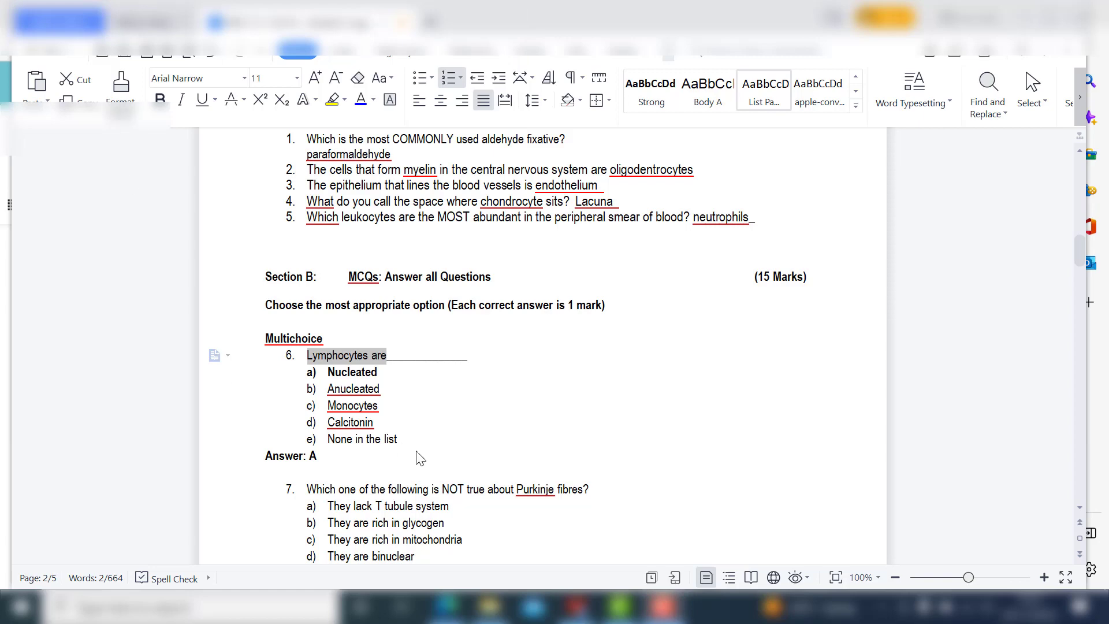
right_click(352, 350)
click(394, 39)
Return to the multiple choice form in the browser, paste "Lymphocytes are" as the question text and name the question Lymphocytes.
key(alt+Tab)
key(alt+Tab)
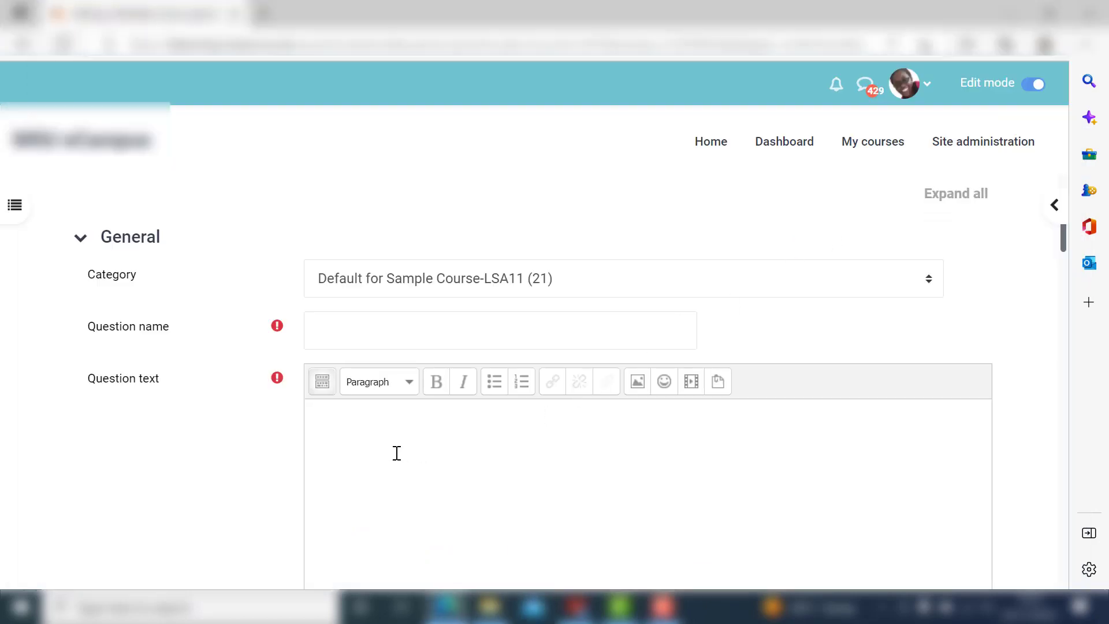
key(ctrl+v)
click(381, 328)
key(ctrl+v)
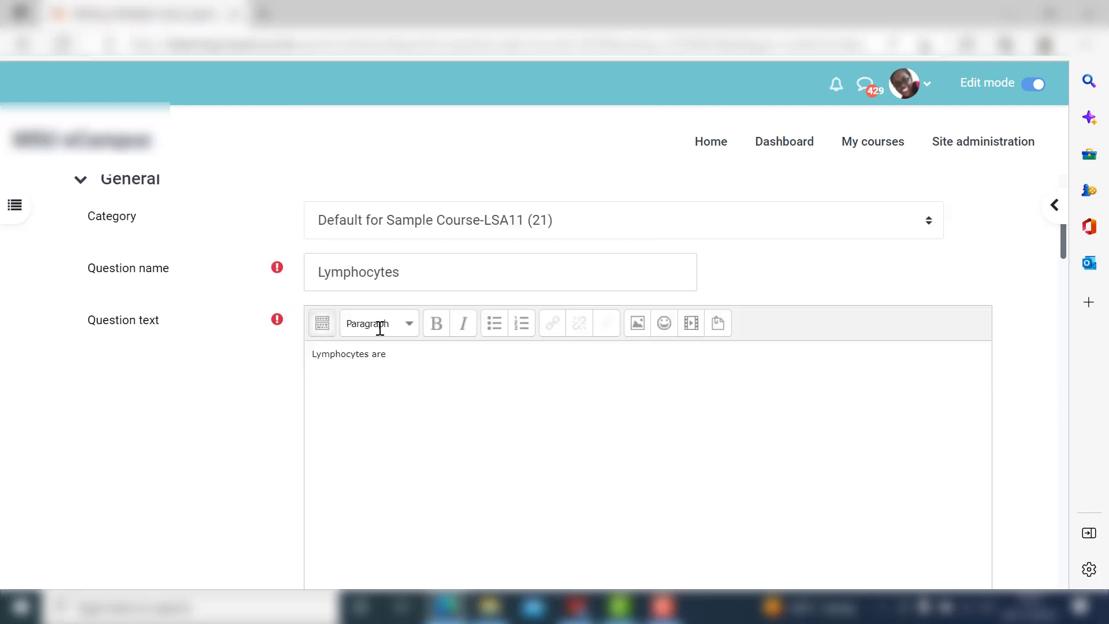
Copy the option "Nucleated" of question 6 from the word processor document and paste it as Choice 1 in the browser form.
scroll(381, 327, down, 5)
scroll(381, 345, down, 10)
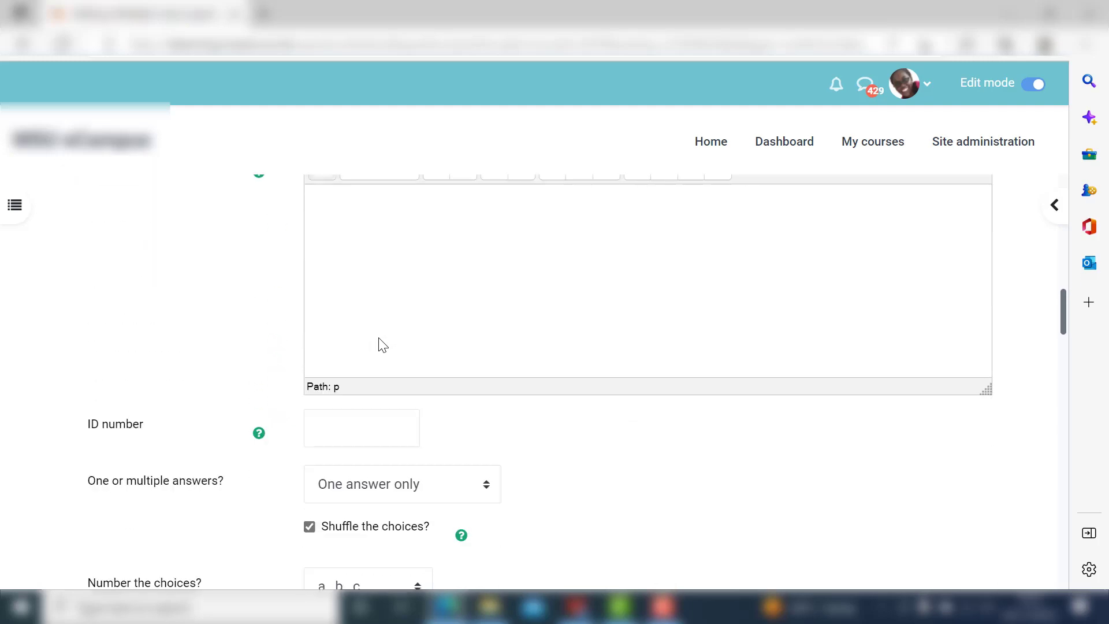
scroll(382, 345, down, 2)
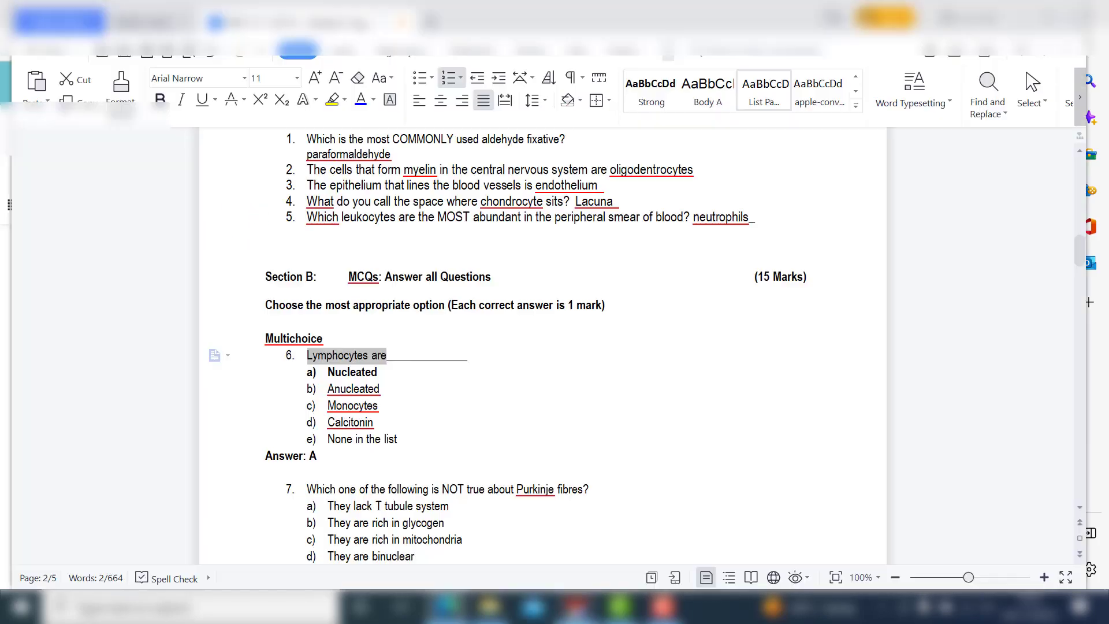
key(alt+Tab)
drag(329, 376, 379, 378)
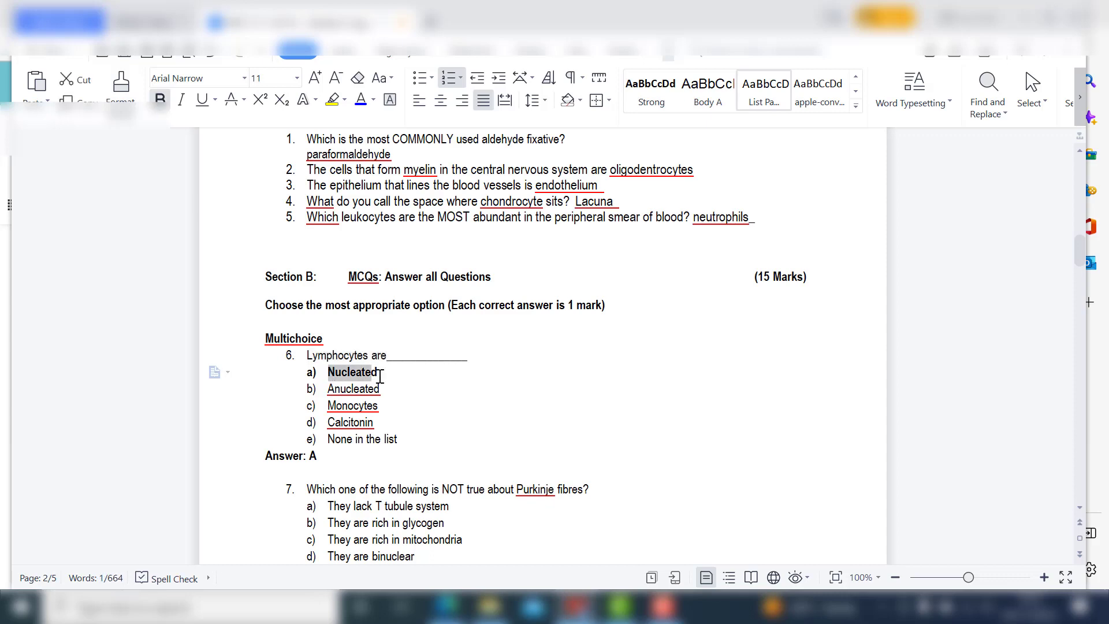
key(alt+Tab)
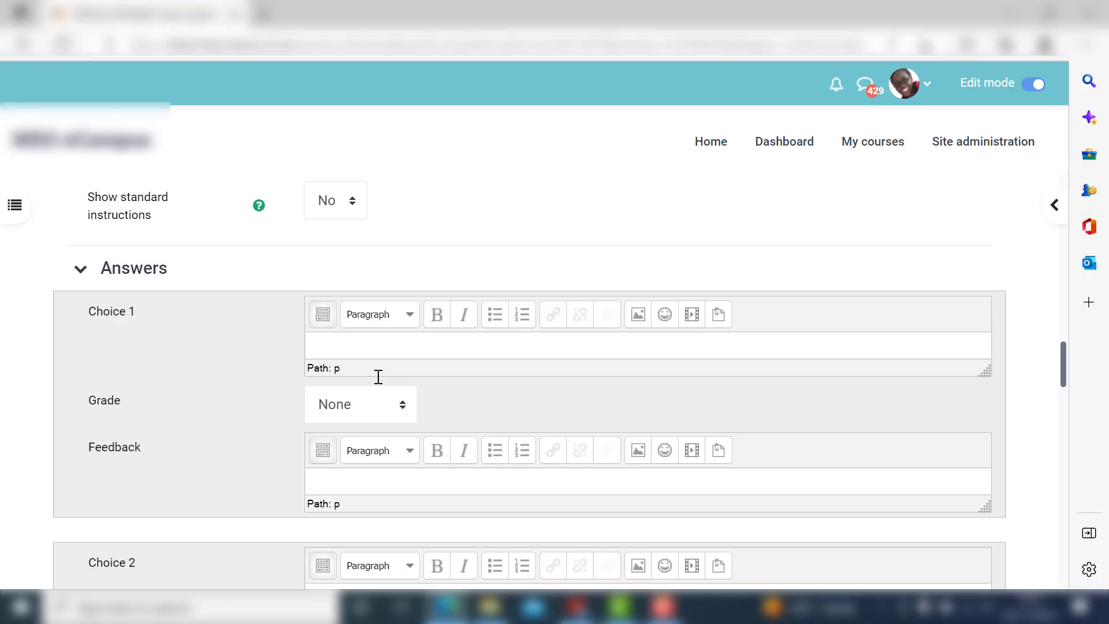
key(ctrl+v)
Set the grade of Choice 1 to 100% after checking the answer to question 6 in the word processor document.
scroll(362, 344, down, 3)
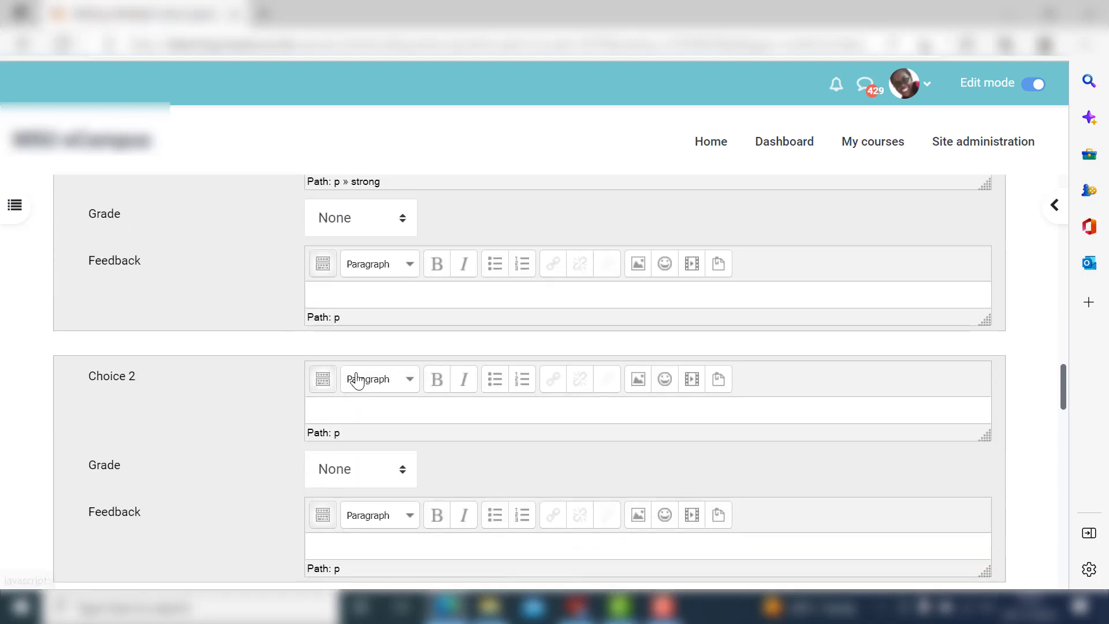
scroll(362, 281, up, 3)
key(alt+Tab)
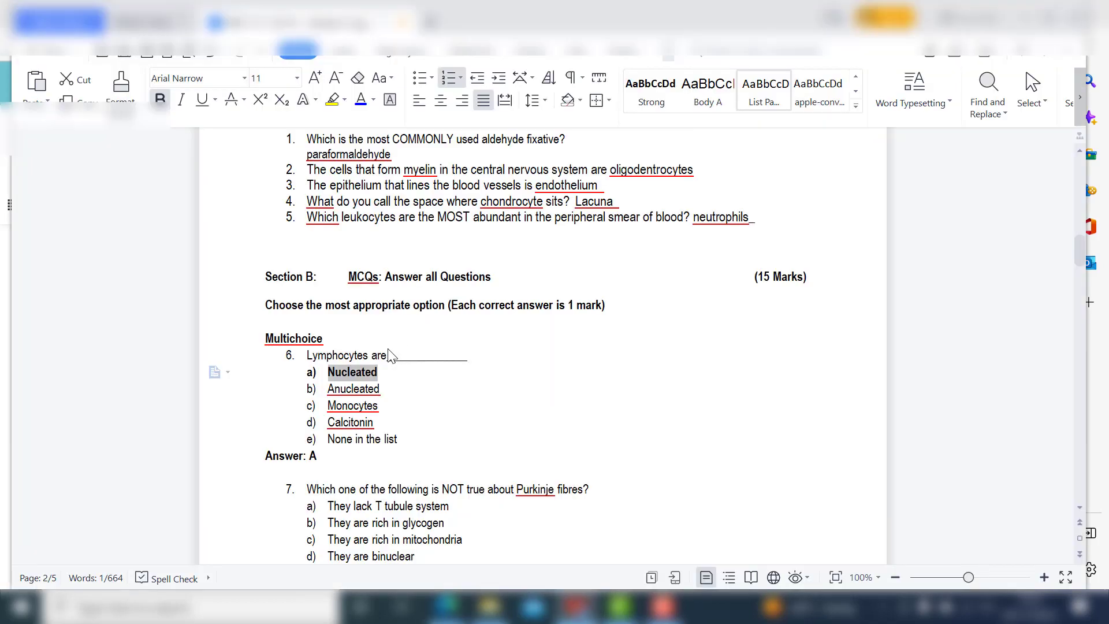
key(alt+Tab)
click(402, 345)
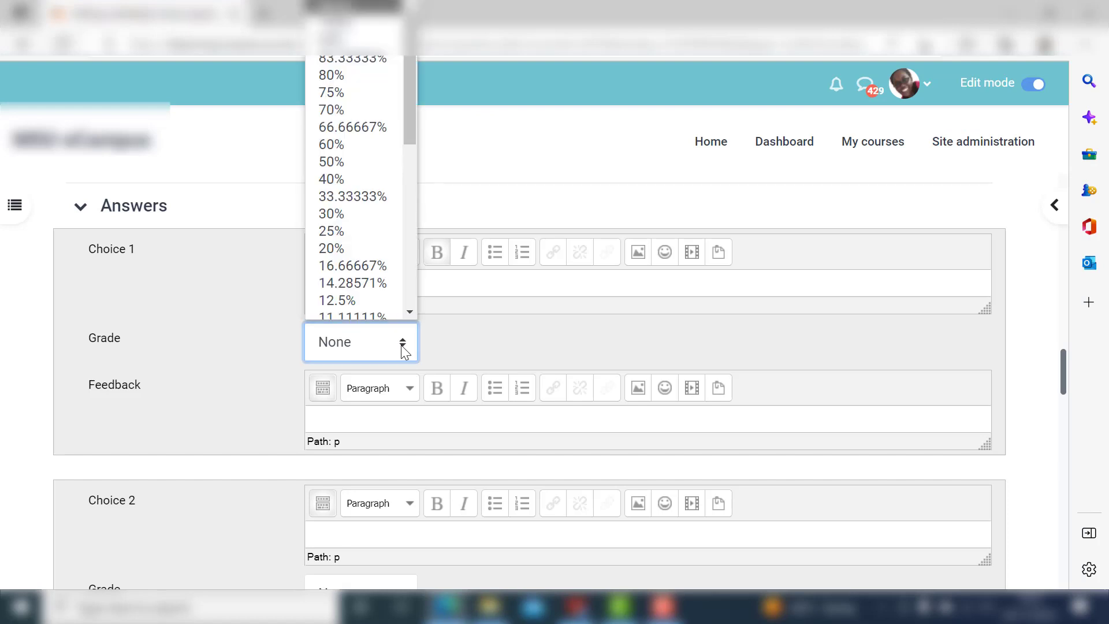
scroll(407, 85, up, 1)
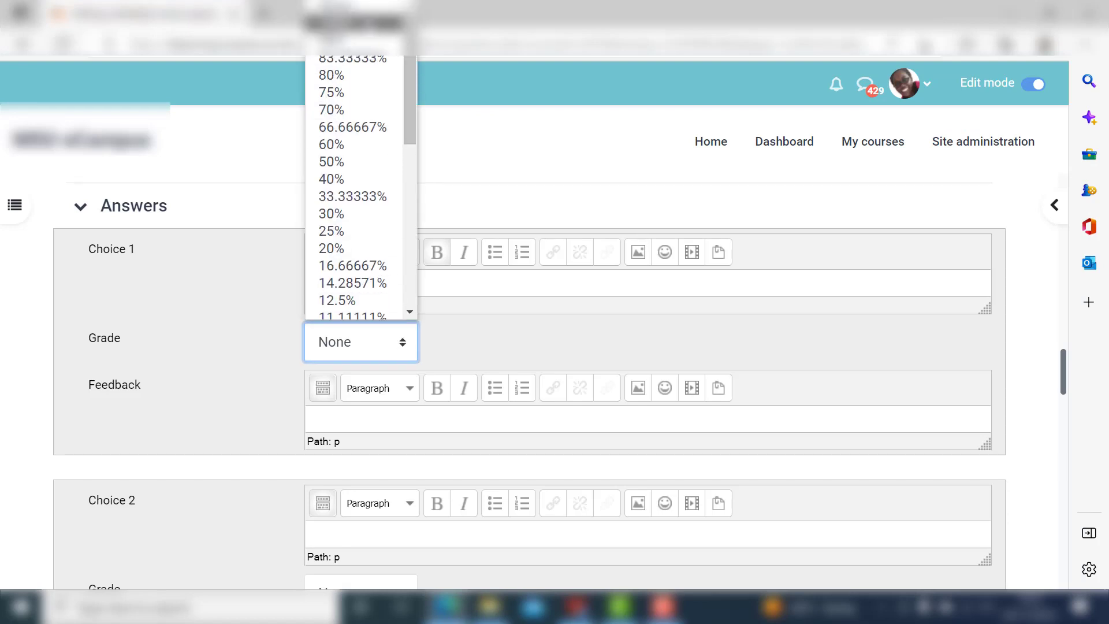
click(353, 23)
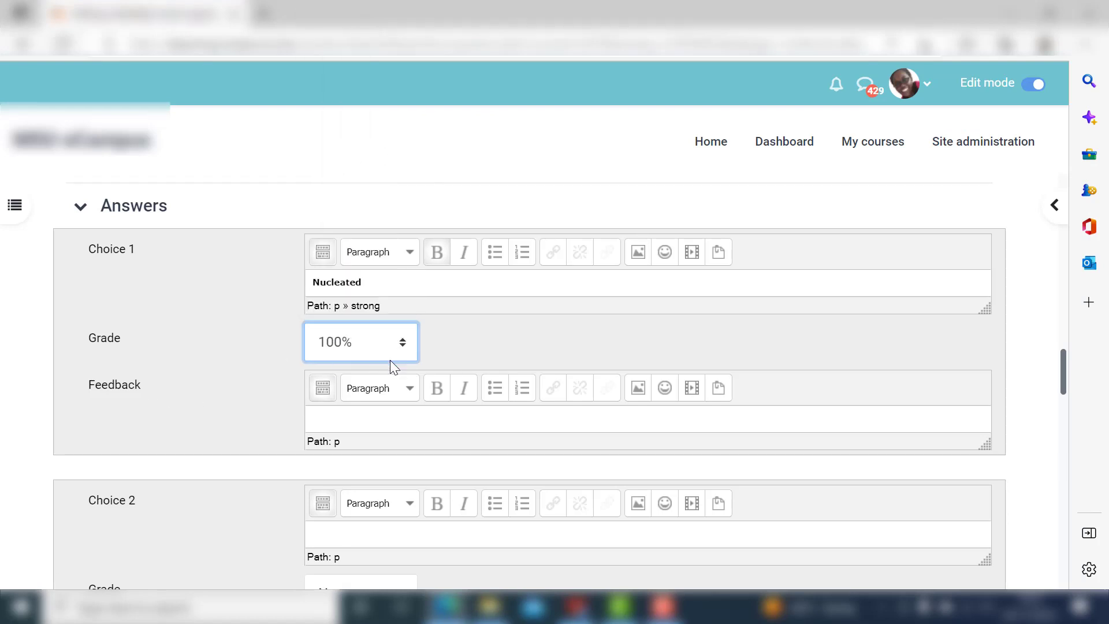
Copy the option "Anucleated" from the word processor document into Choice 2 of the browser form and delete its "a)" prefix.
scroll(405, 369, down, 2)
key(alt+Tab)
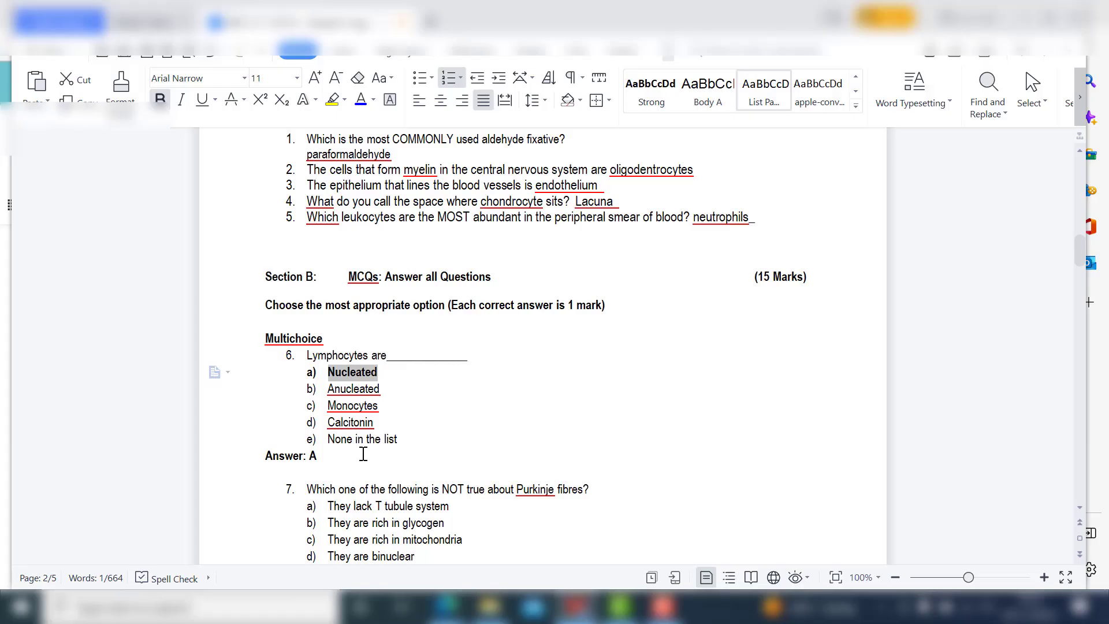
double_click(330, 386)
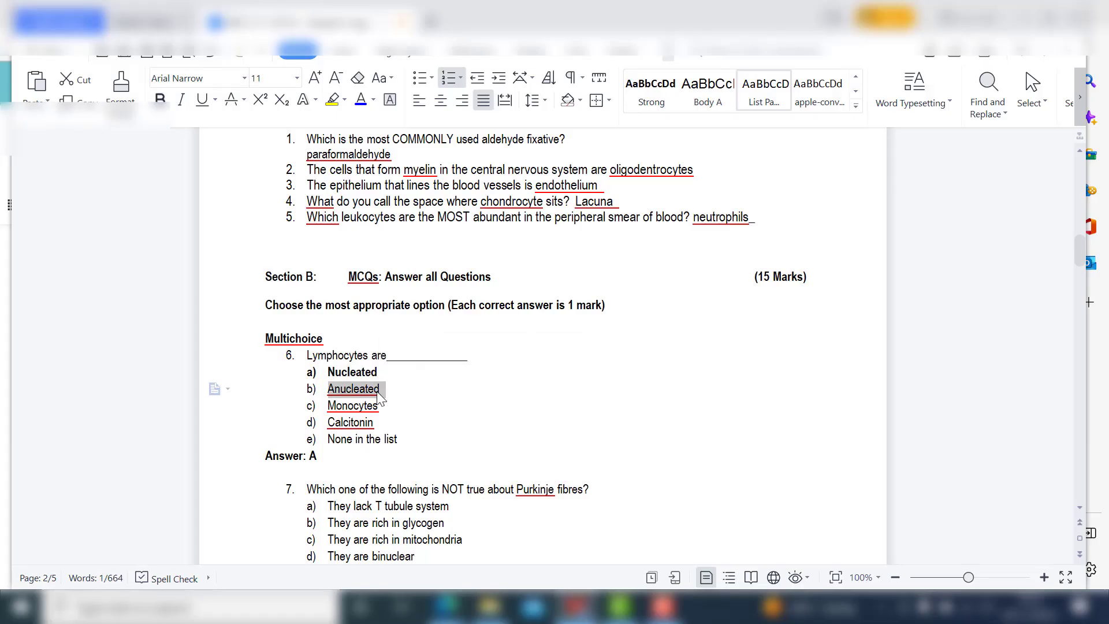
key(alt+Tab)
key(ctrl+v)
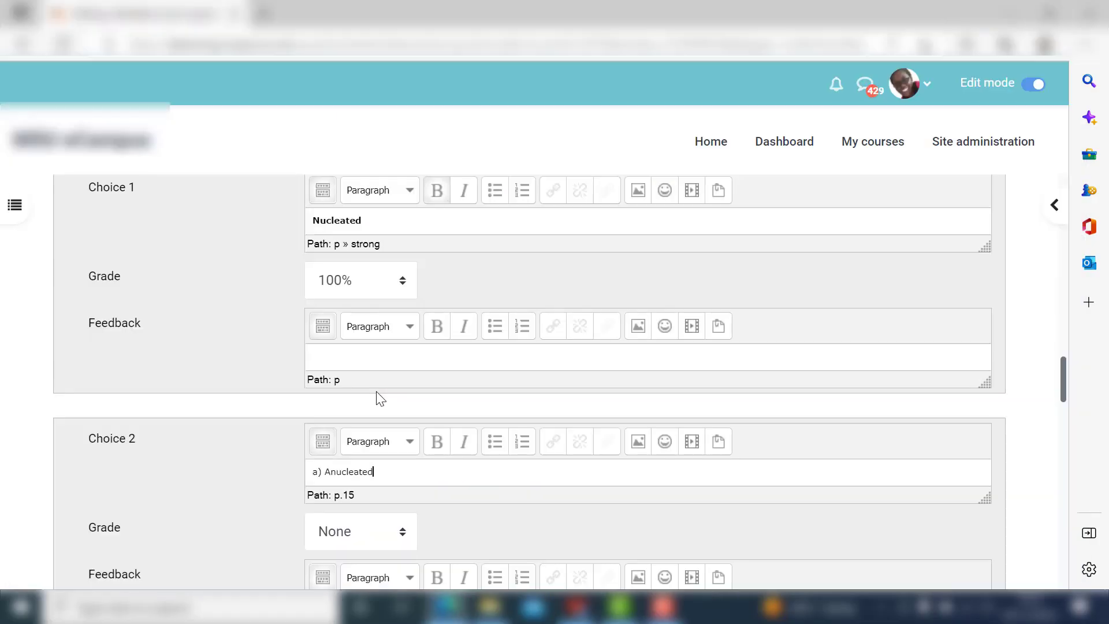
right_click(325, 472)
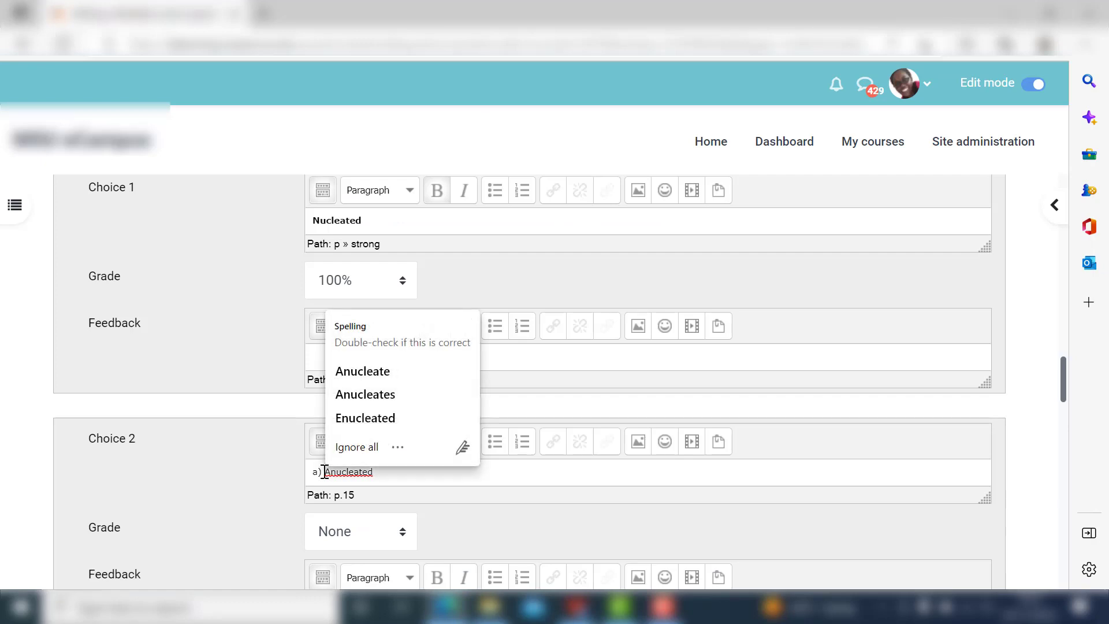
click(325, 472)
key(BackSpace)
key(BackSpace)
key(BackSpace)
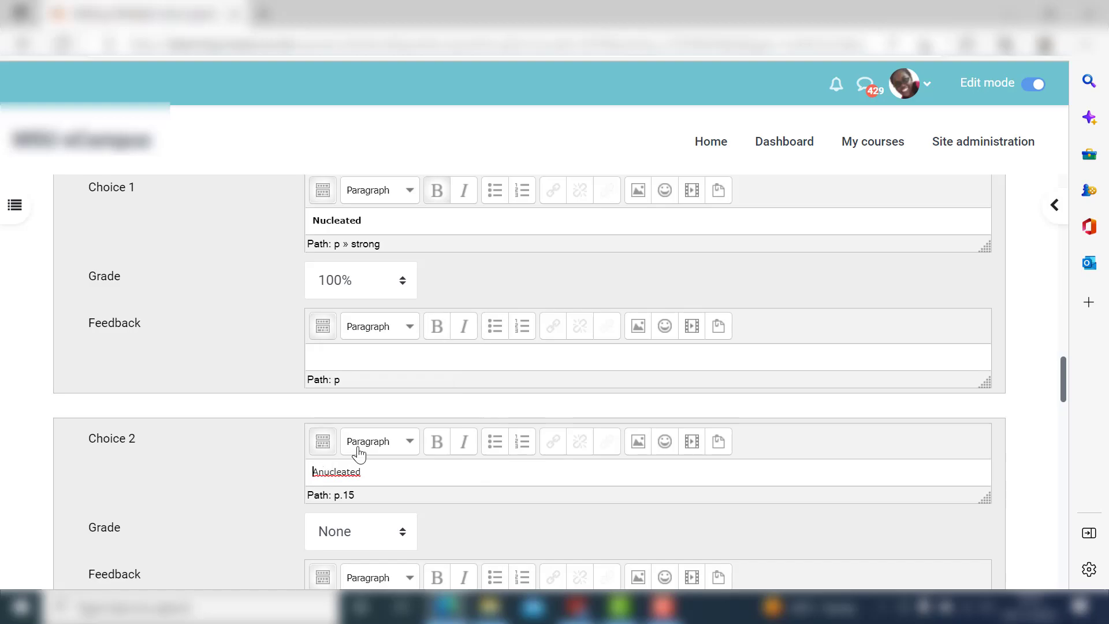
Copy the option "Monocytes" from the word processor document into Choice 3 of the browser form, without the list letter.
key(alt+Tab)
drag(327, 405, 378, 406)
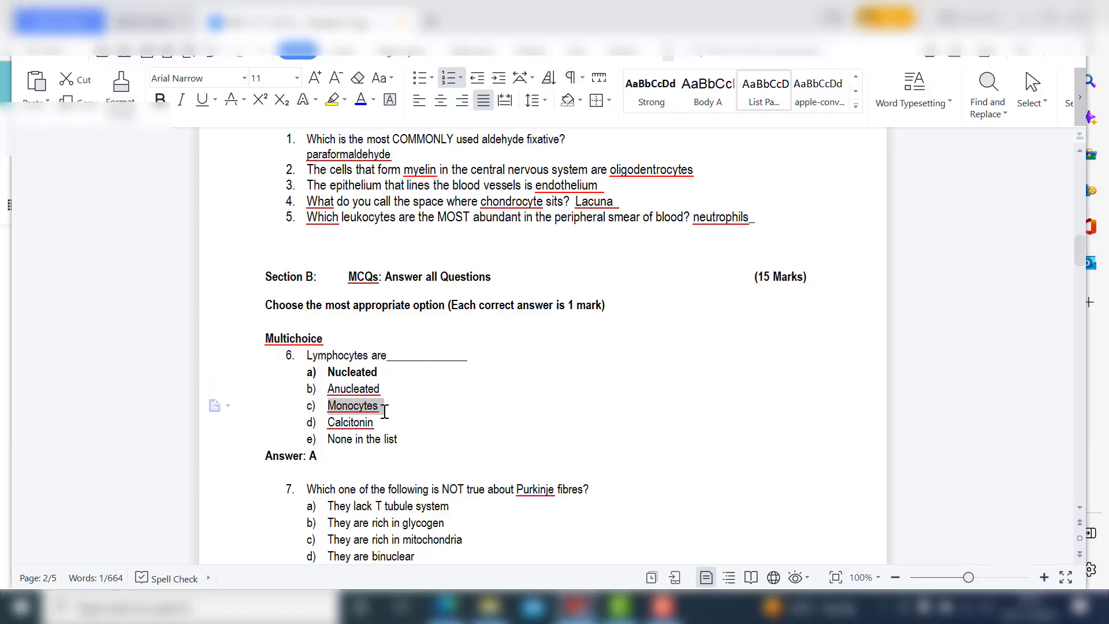
key(ctrl+c)
key(alt+Tab)
scroll(416, 372, down, 3)
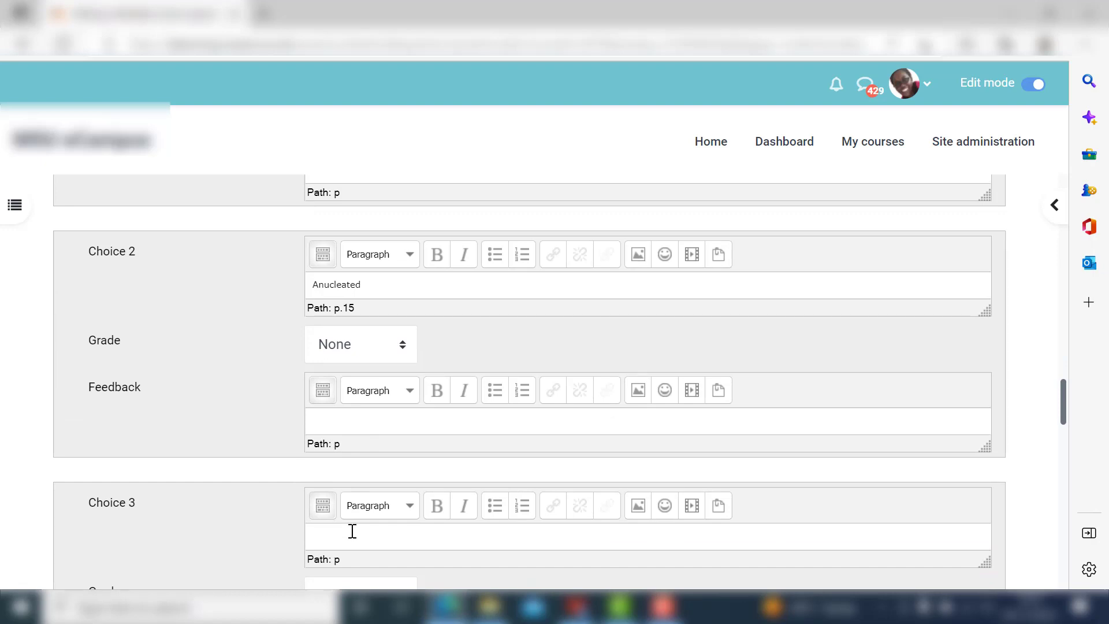
click(351, 530)
key(ctrl+v)
click(323, 536)
key(BackSpace)
key(BackSpace)
key(BackSpace)
Copy the option "Calcitonin" from the word processor document into Choice 4 of the browser form and remove the "a)" prefix.
key(alt+Tab)
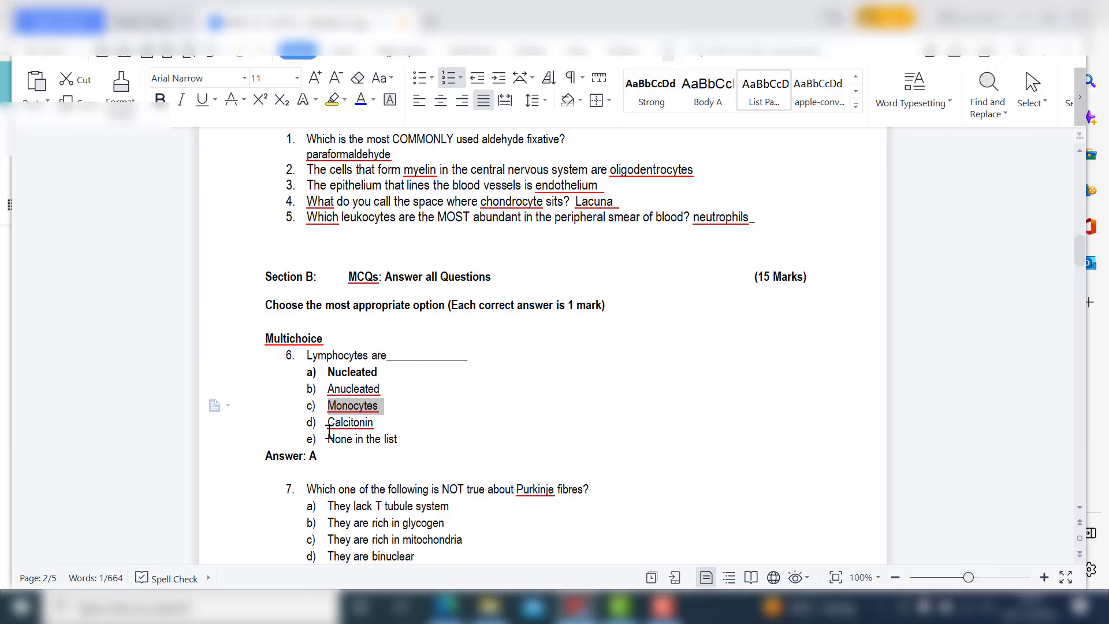
drag(334, 422, 374, 427)
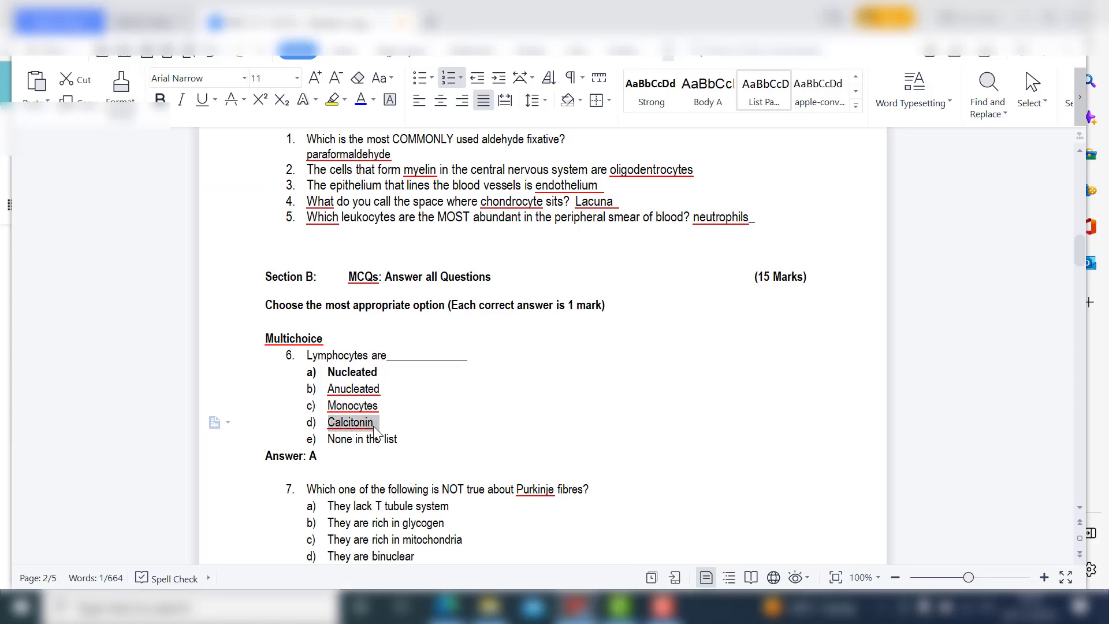
key(alt+Tab)
scroll(404, 451, down, 4)
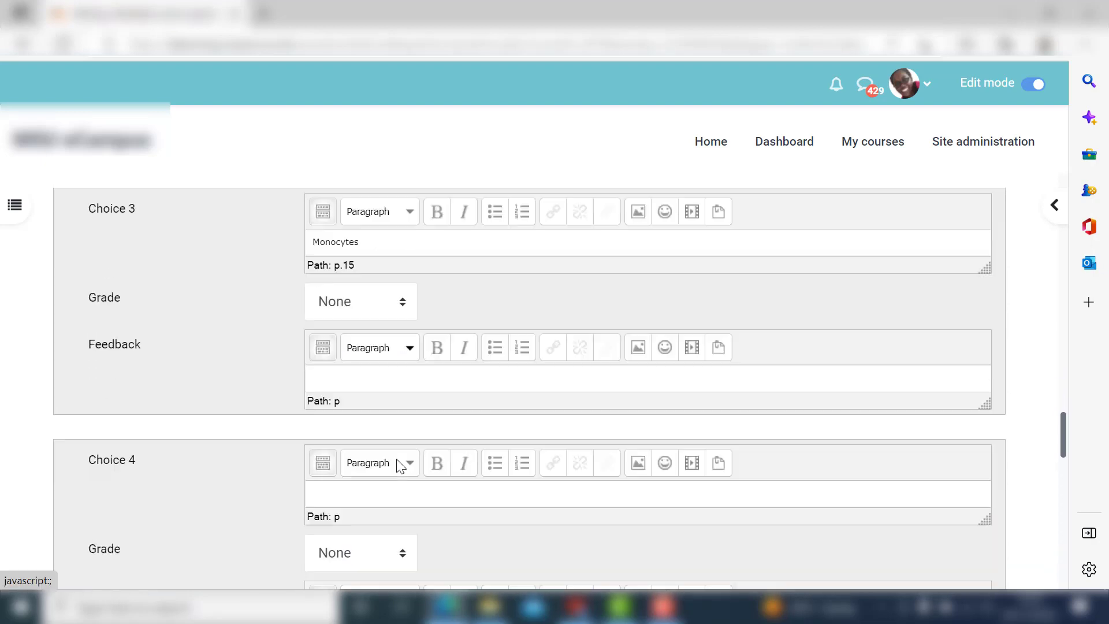
scroll(359, 415, down, 1)
click(358, 414)
key(ctrl+v)
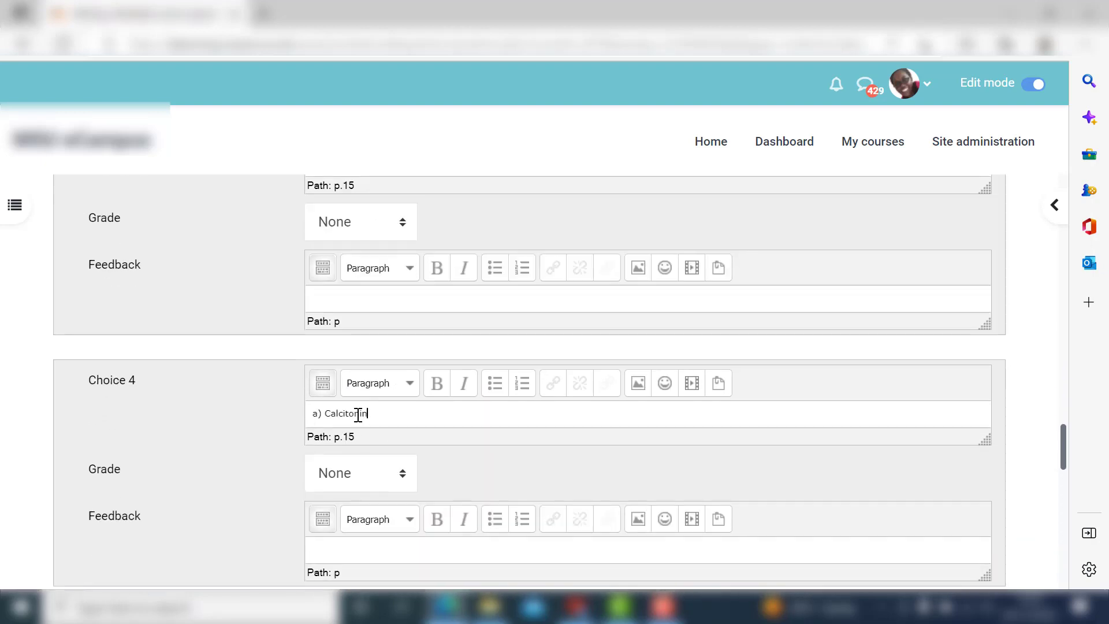
click(325, 414)
key(BackSpace)
key(BackSpace)
key(BackSpace)
Remove the bold formatting from "Nucleated" in Choice 1.
scroll(312, 404, up, 6)
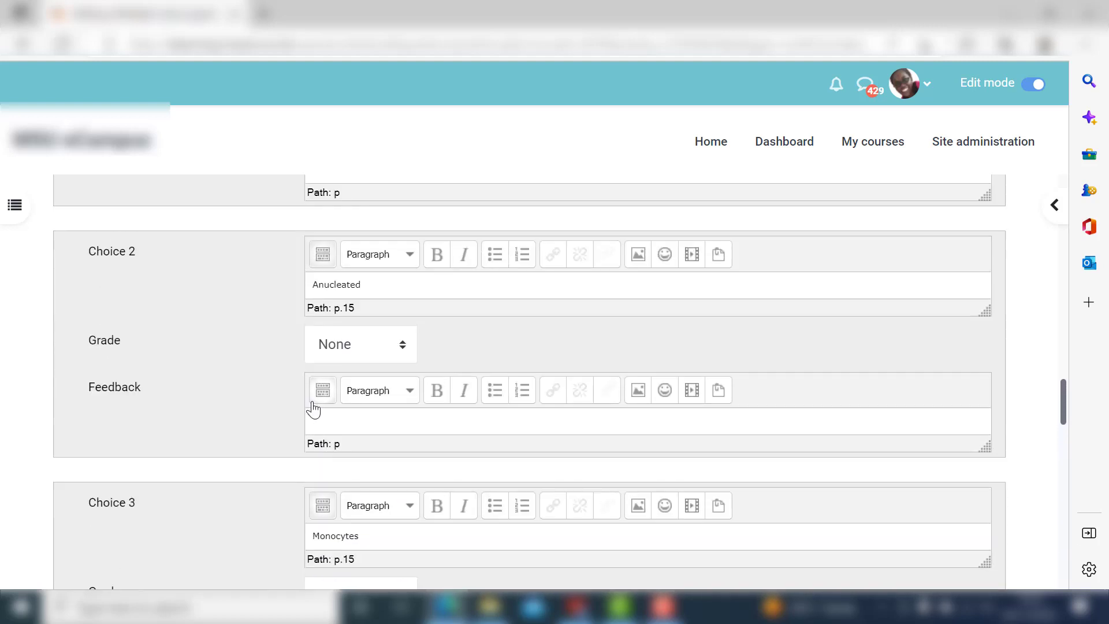
scroll(324, 404, up, 3)
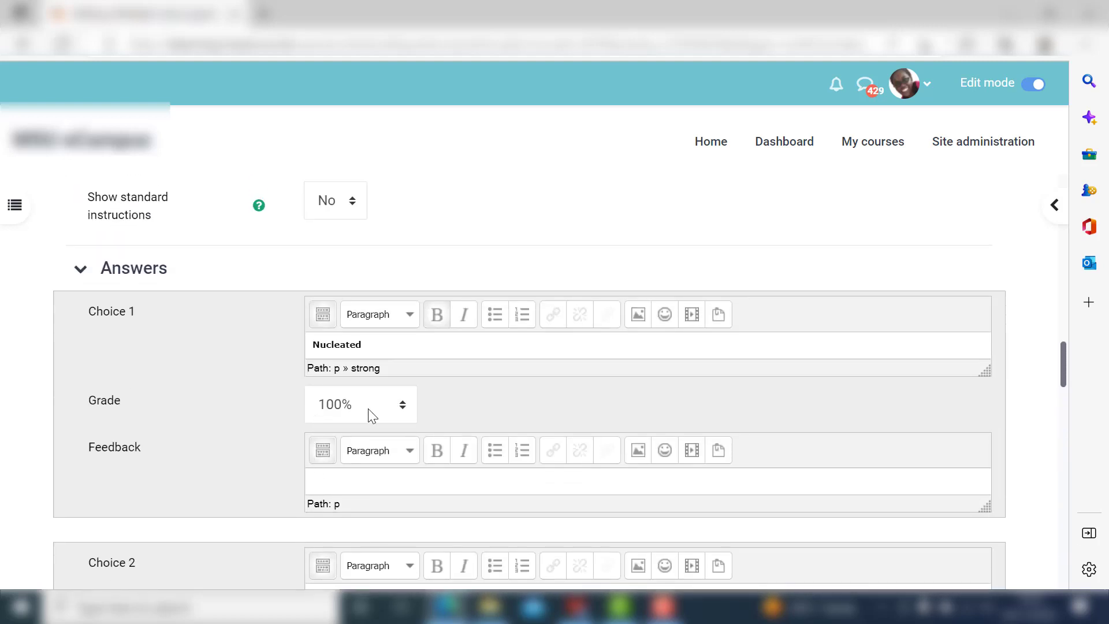
drag(373, 347, 299, 345)
click(436, 315)
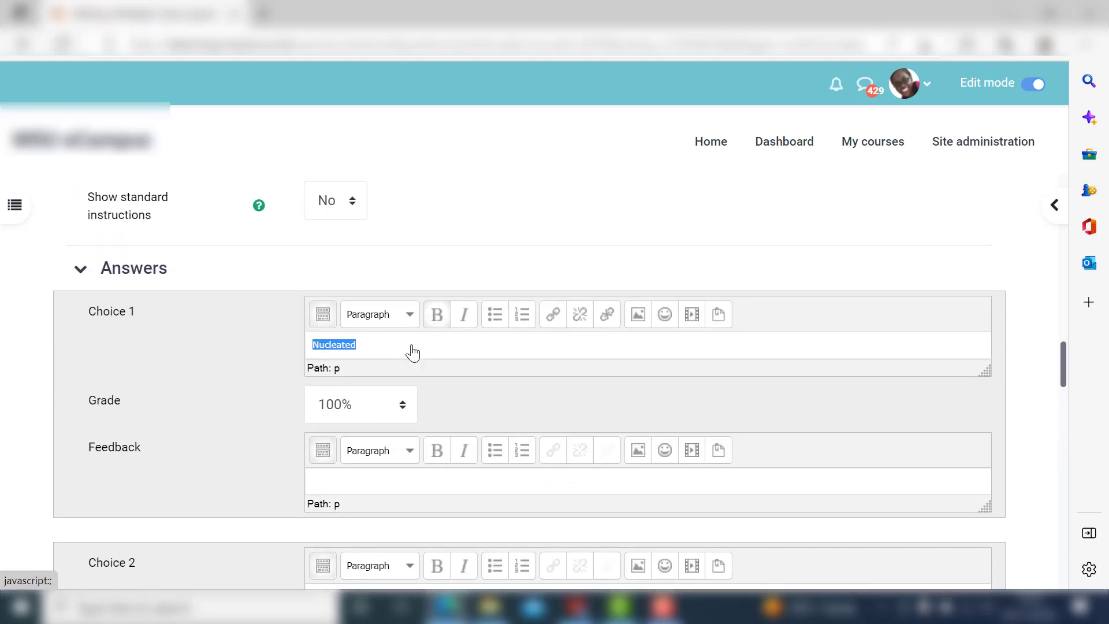
Save the Lymphocytes multiple choice question and return to the quiz's question list.
scroll(361, 485, down, 4)
scroll(362, 485, down, 15)
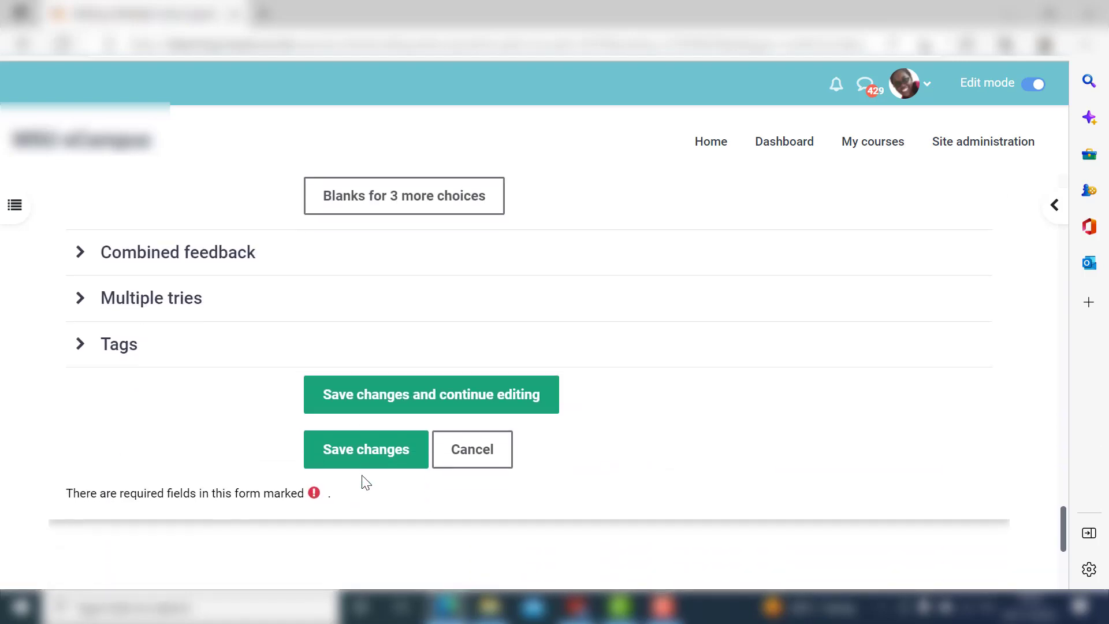
click(359, 455)
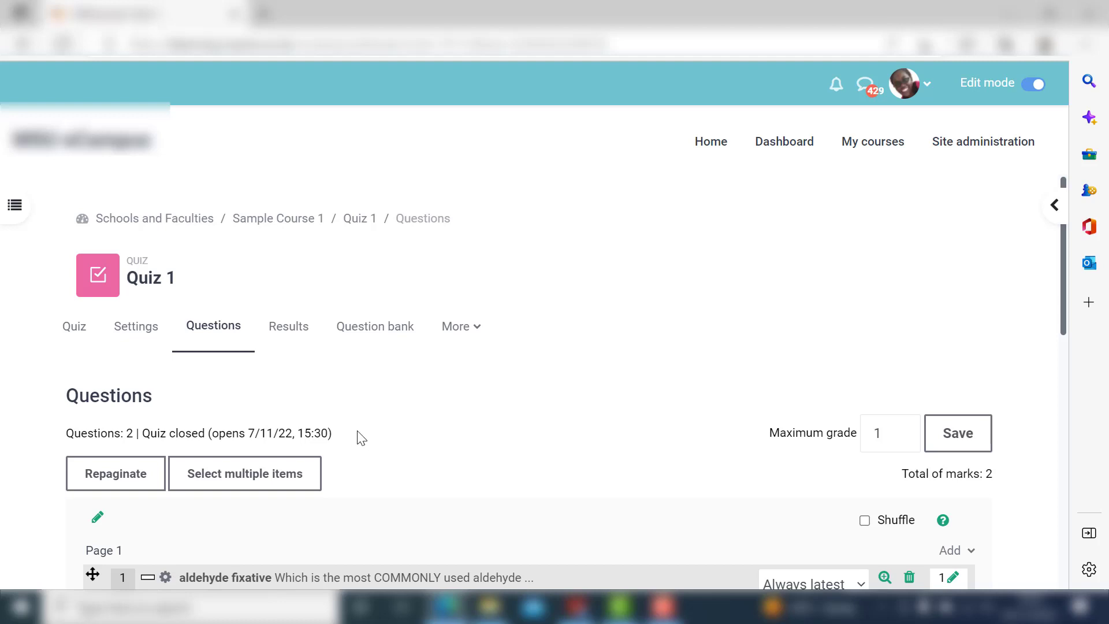
Add a new question of type True/False after the Lymphocytes question in Quiz 1.
scroll(361, 437, down, 3)
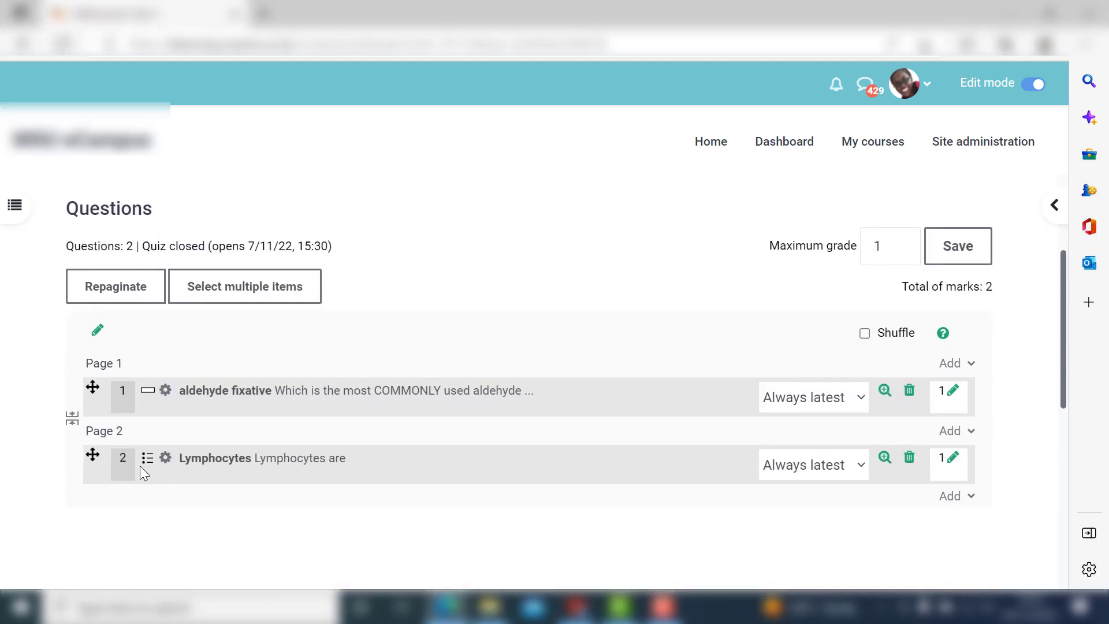
click(951, 498)
scroll(901, 491, down, 1)
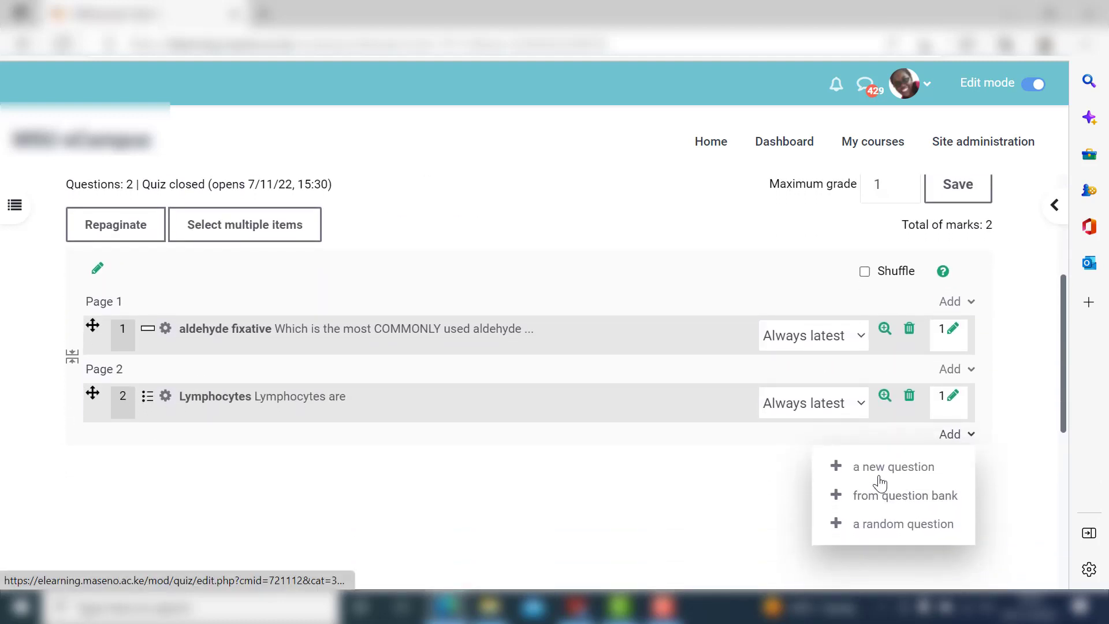
click(892, 467)
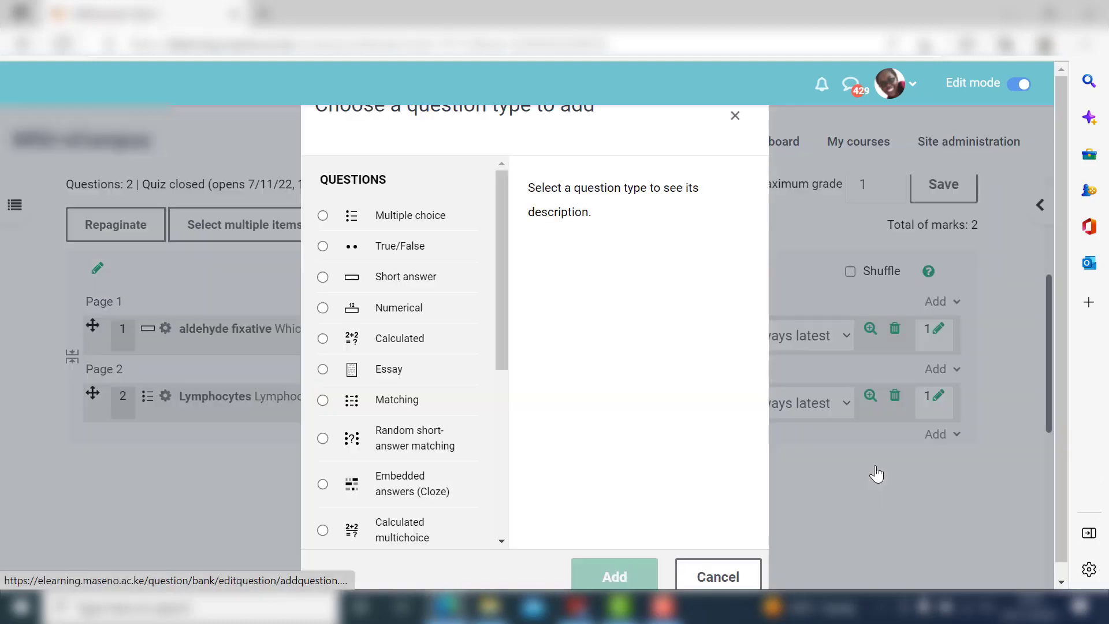
click(323, 247)
click(596, 555)
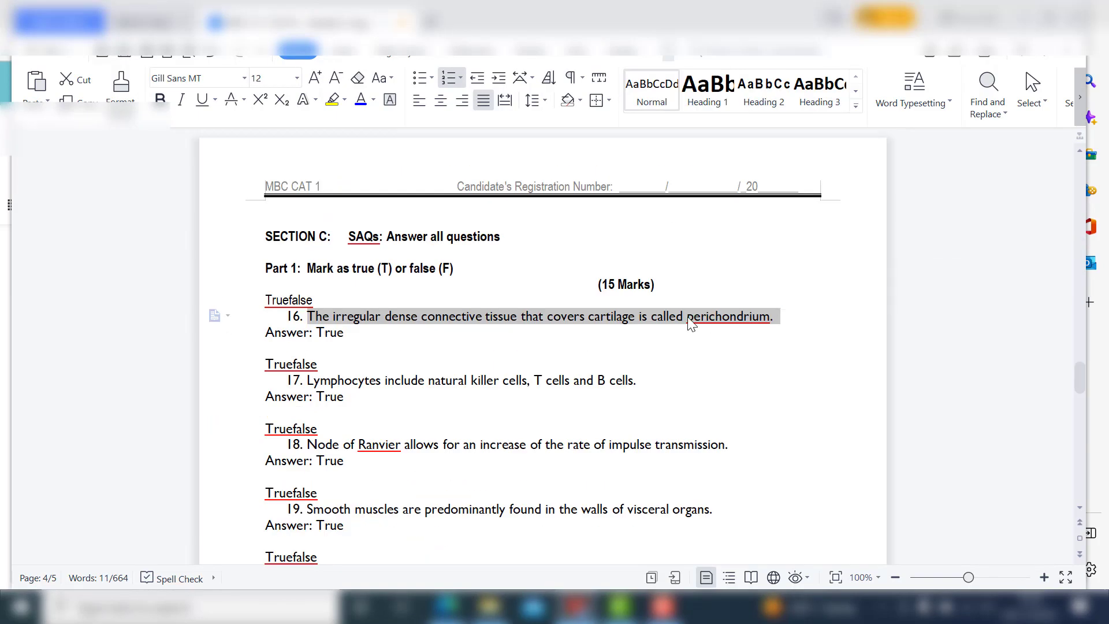
Copy the question 16 statement about cartilage from the word processor document and paste it as the True/False question text without list numbering.
right_click(687, 316)
click(727, 60)
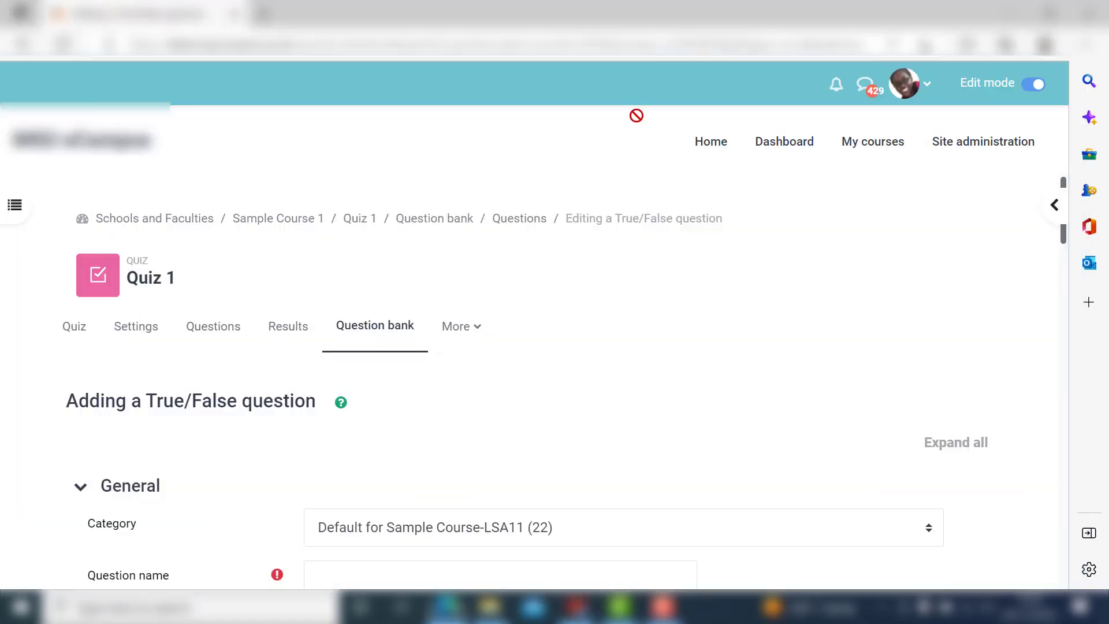
scroll(426, 489, down, 3)
click(394, 493)
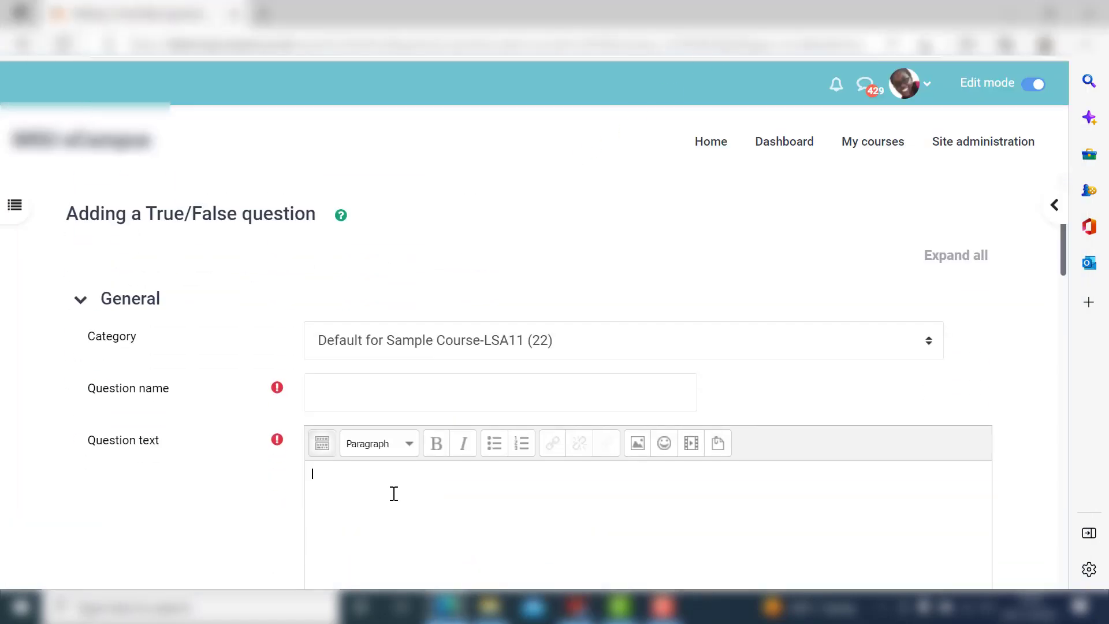
key(ctrl+v)
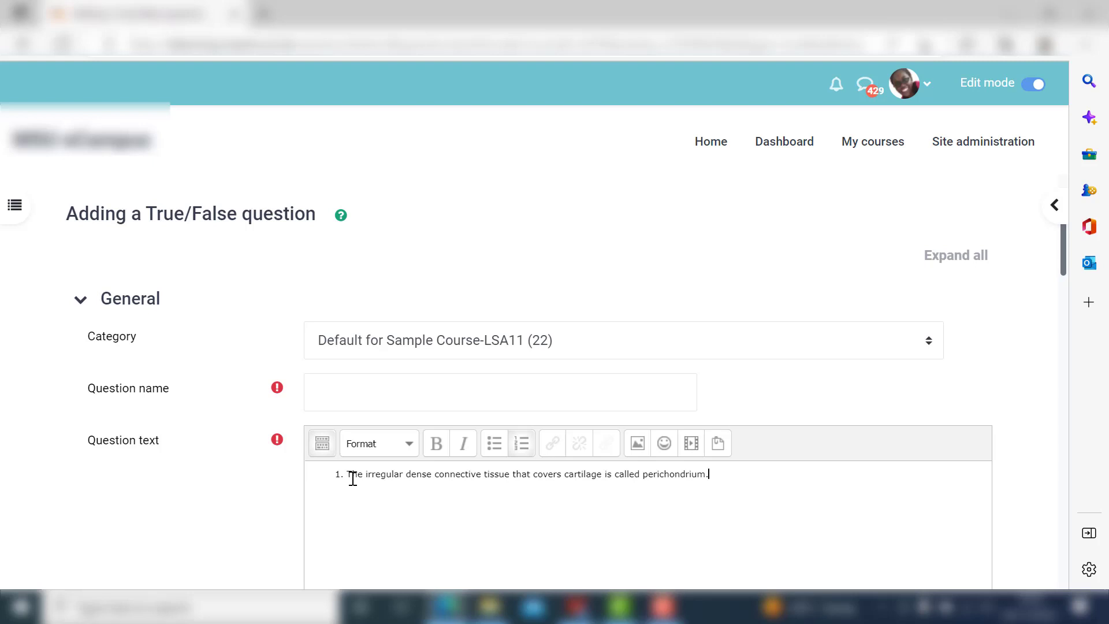
key(BackSpace)
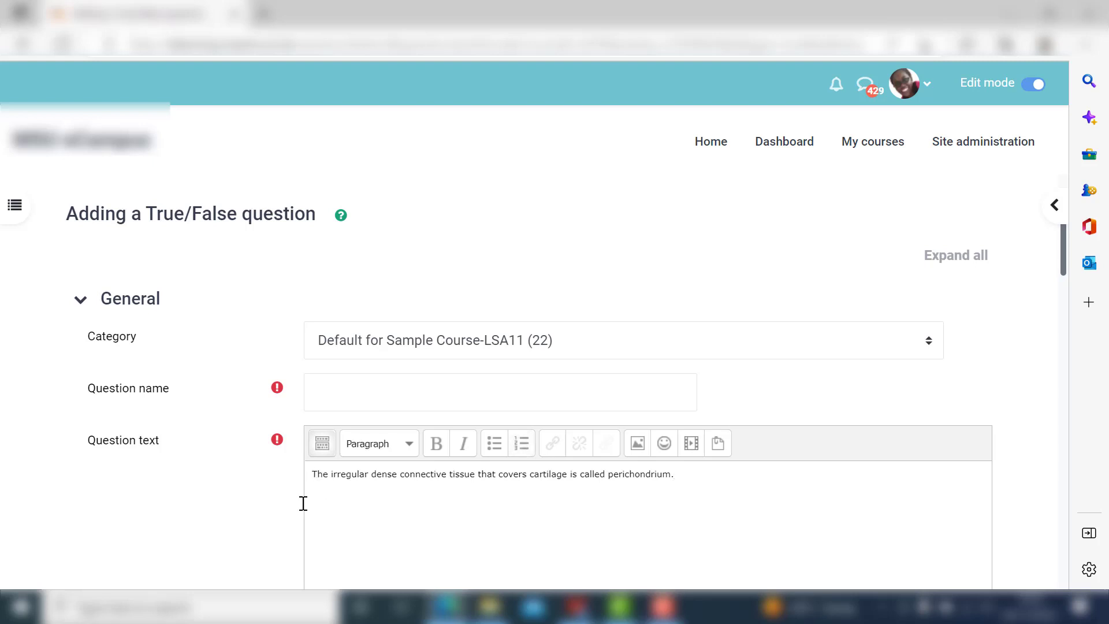
Copy "perichondrium." from the question text and paste it as the question name.
drag(611, 482, 675, 476)
right_click(674, 476)
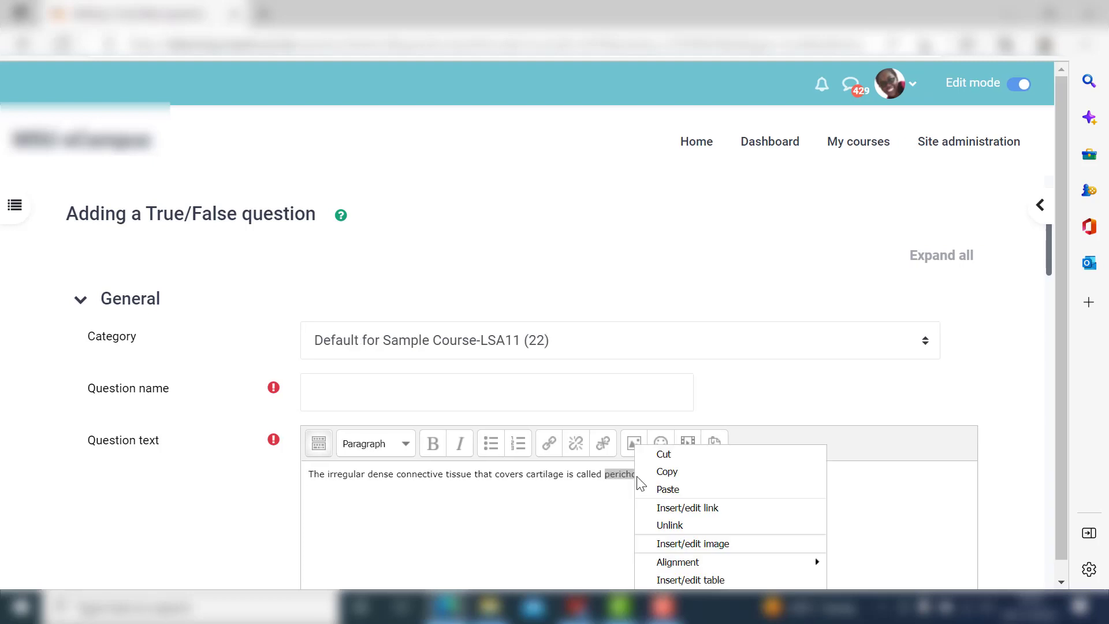
click(673, 471)
click(403, 389)
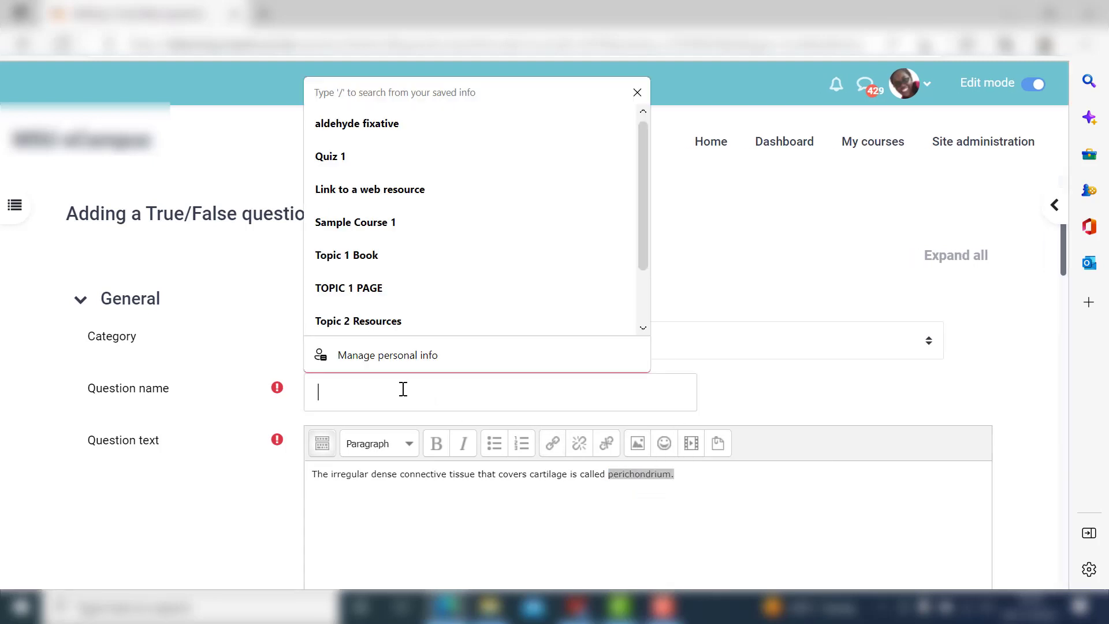
key(ctrl+v)
Check the answer to question 16 in the word processor document and set the correct answer to True in the browser form.
scroll(410, 383, down, 2)
scroll(410, 382, down, 12)
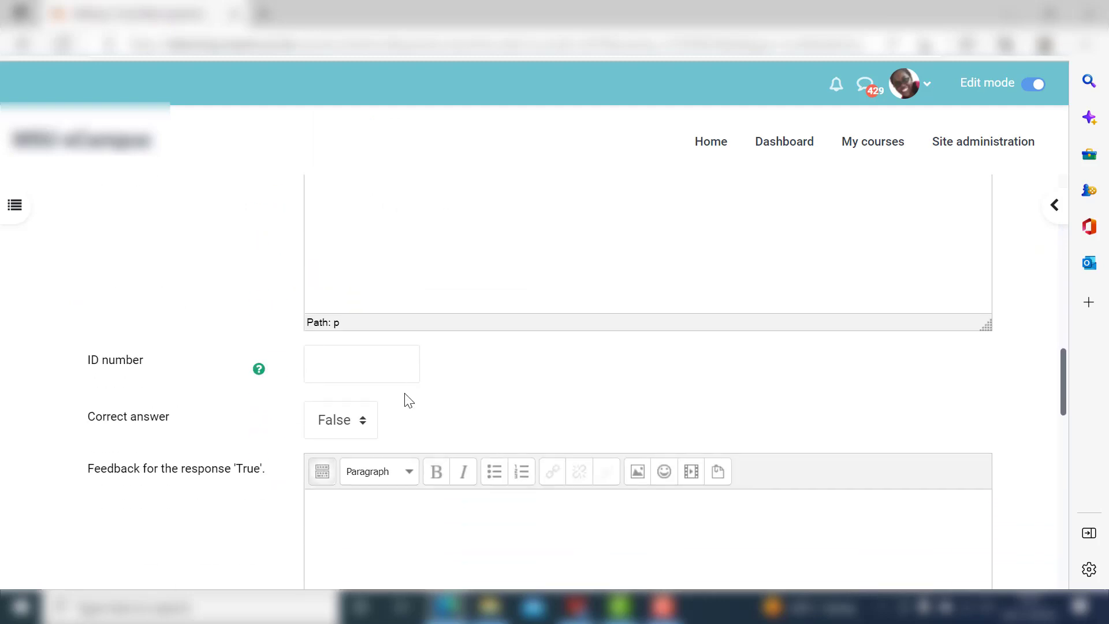
key(alt+Tab)
key(alt+Tab)
click(335, 423)
click(332, 468)
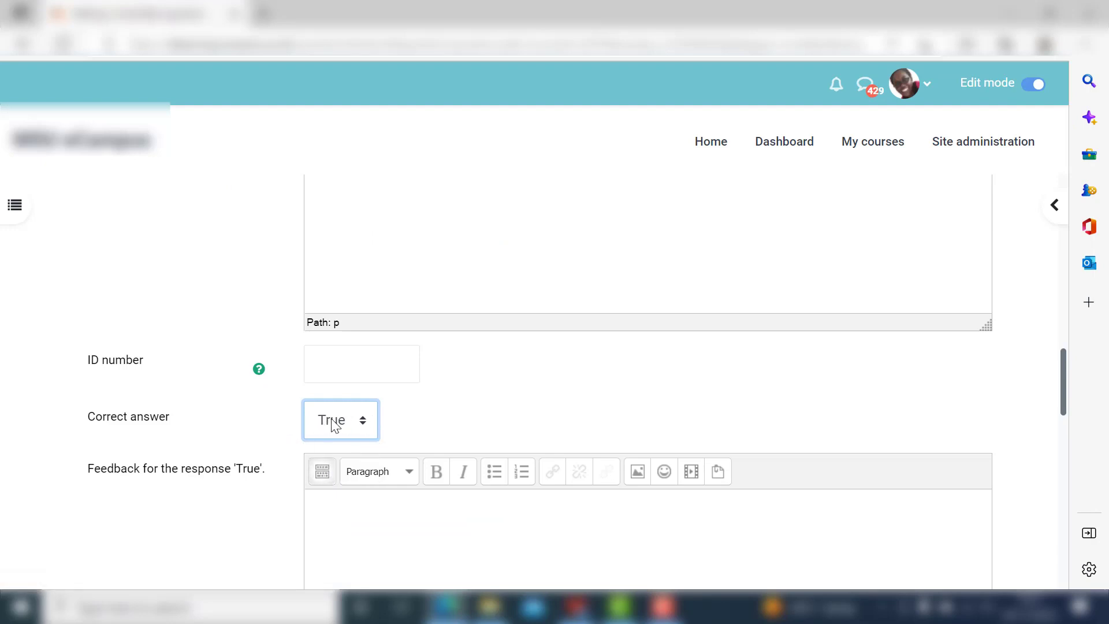
Save the True/False question and view it in the quiz's question list.
scroll(375, 445, down, 10)
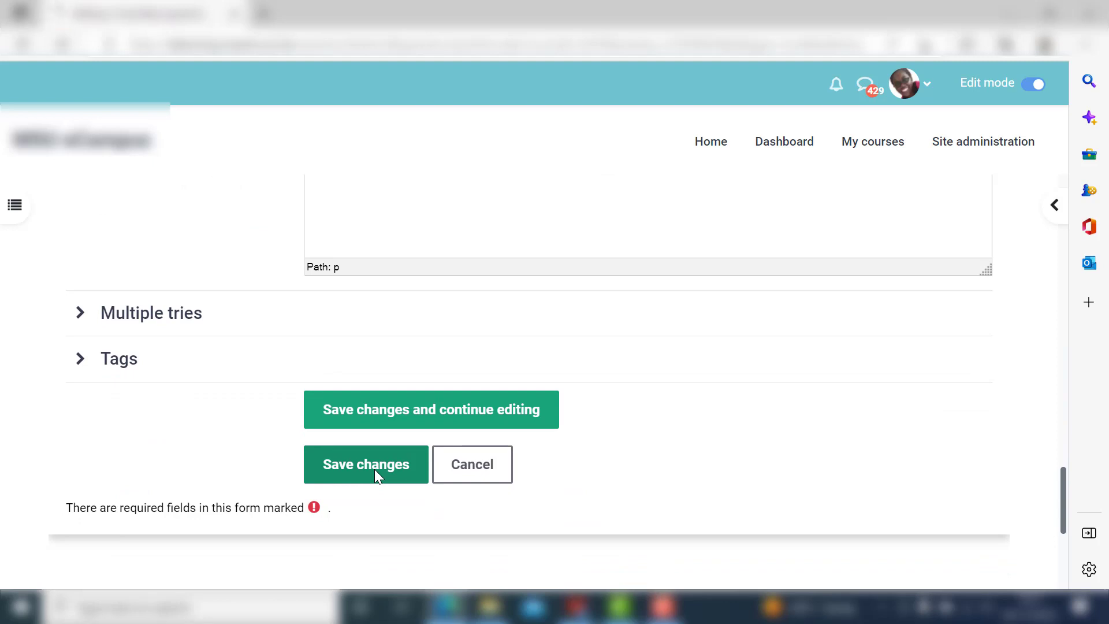
click(374, 469)
scroll(393, 462, down, 2)
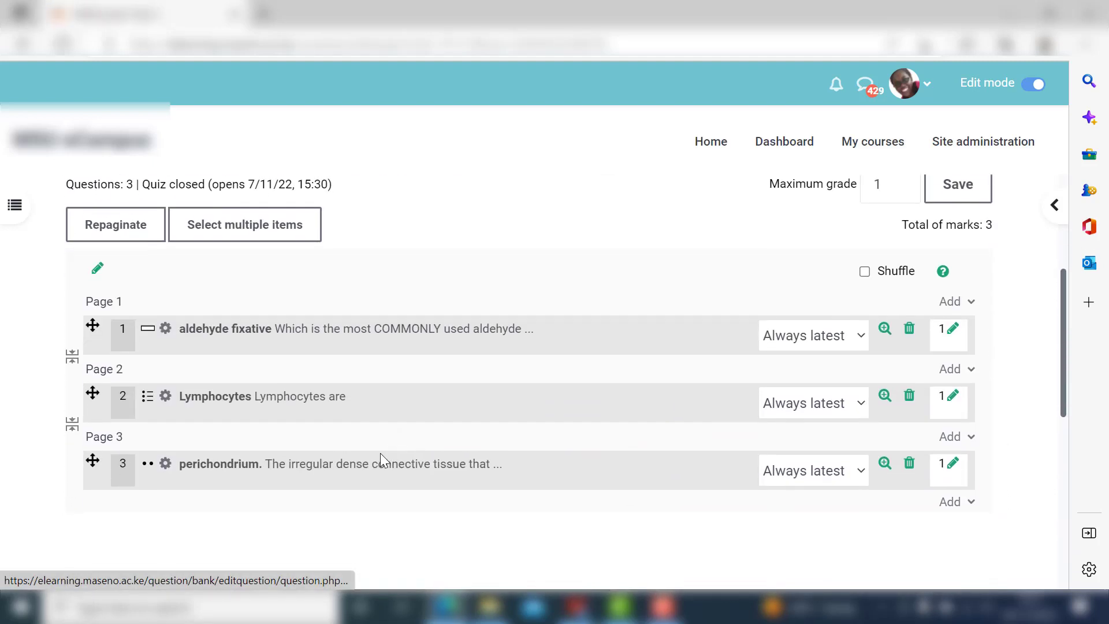
Set the maximum marks to 4 for the aldehyde fixative question, 5 for the Lymphocytes question and 3 for the perichondrium question.
click(949, 332)
text(4)
key(Return)
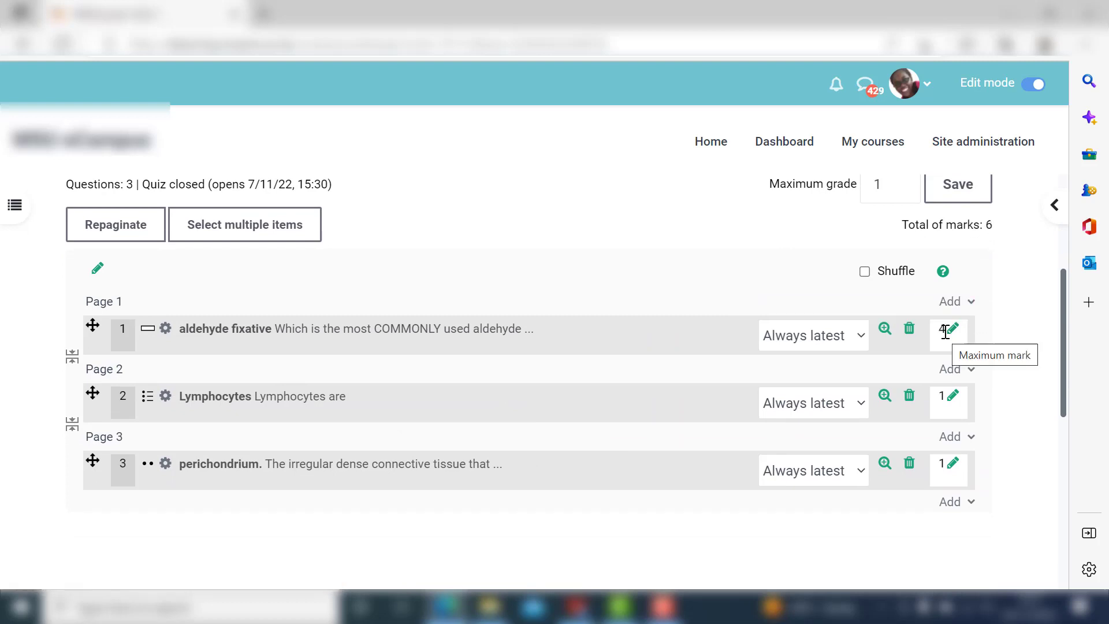
click(953, 398)
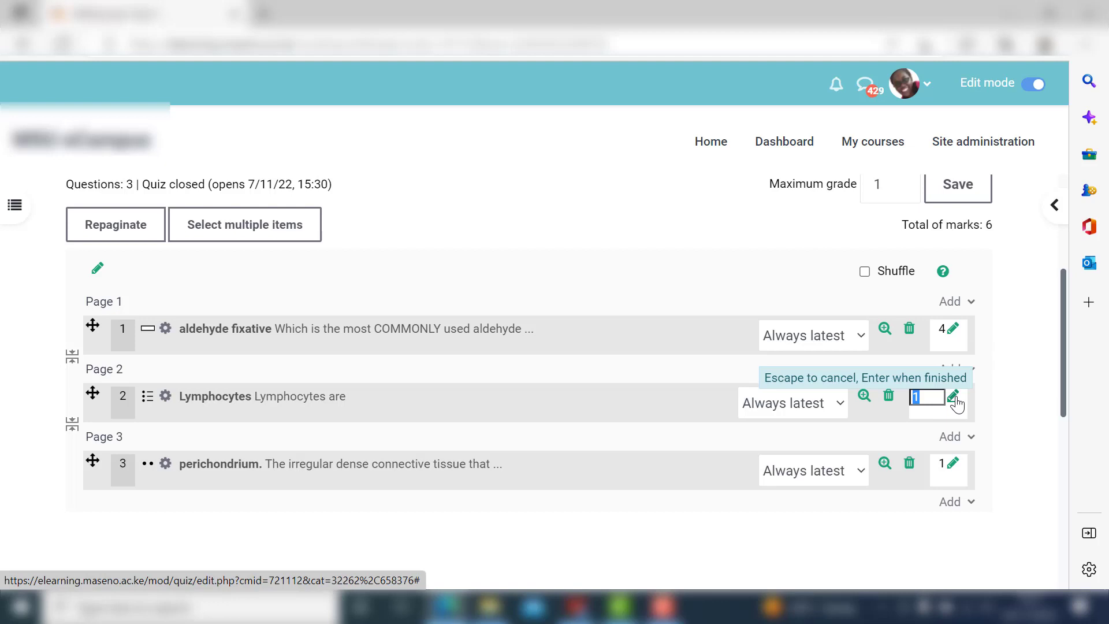
key(Return)
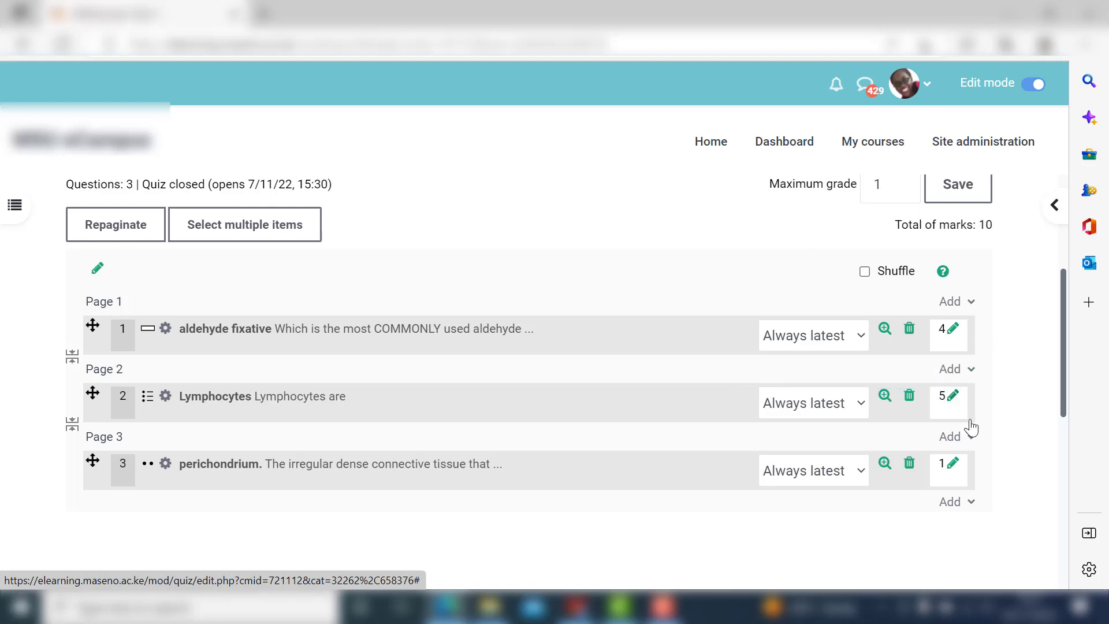
click(951, 463)
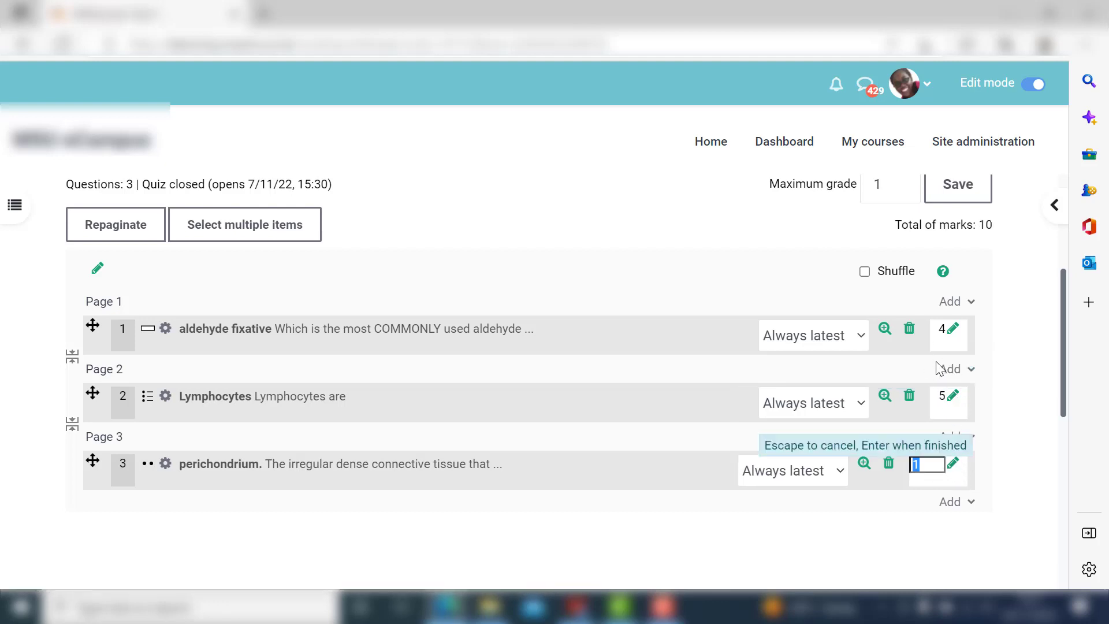
text(2)
key(Return)
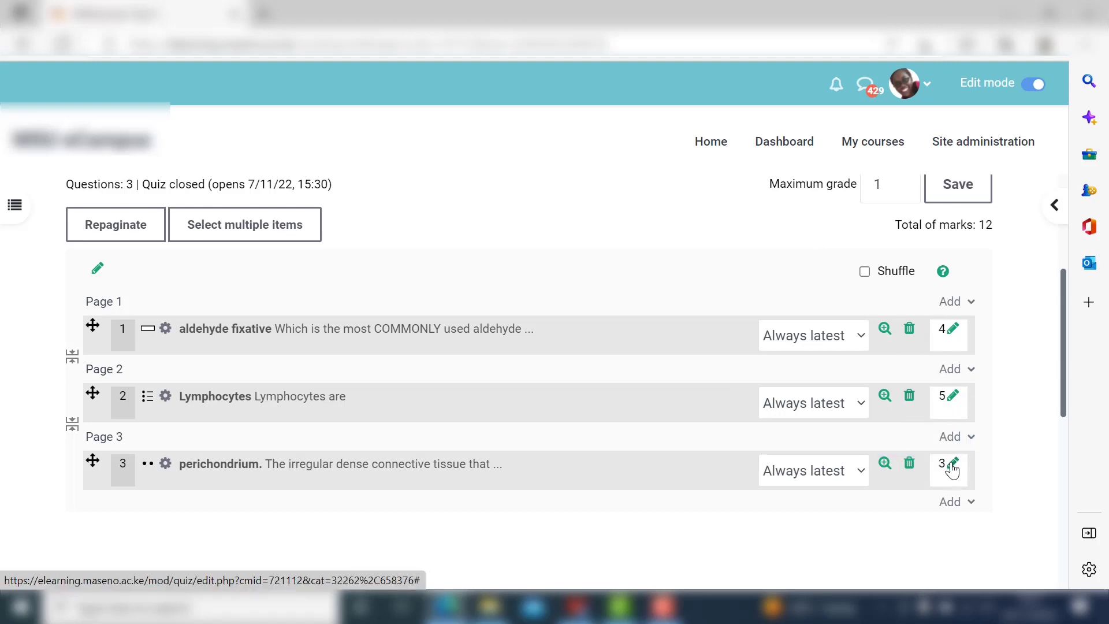
Set the quiz's maximum grade to 30 and save it.
scroll(951, 470, up, 2)
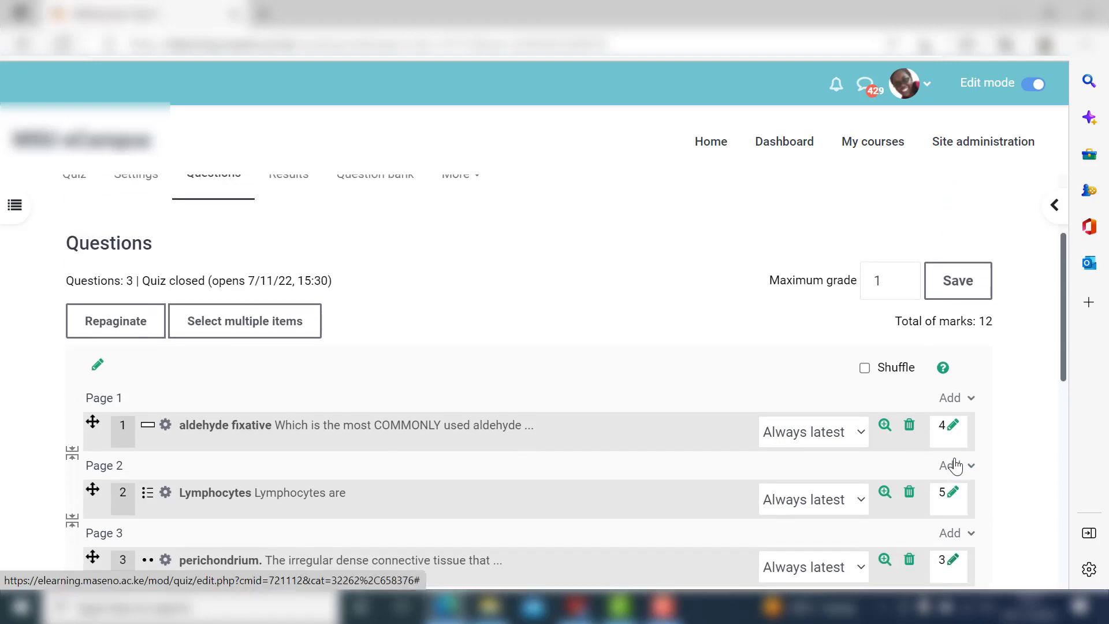
drag(883, 307, 860, 317)
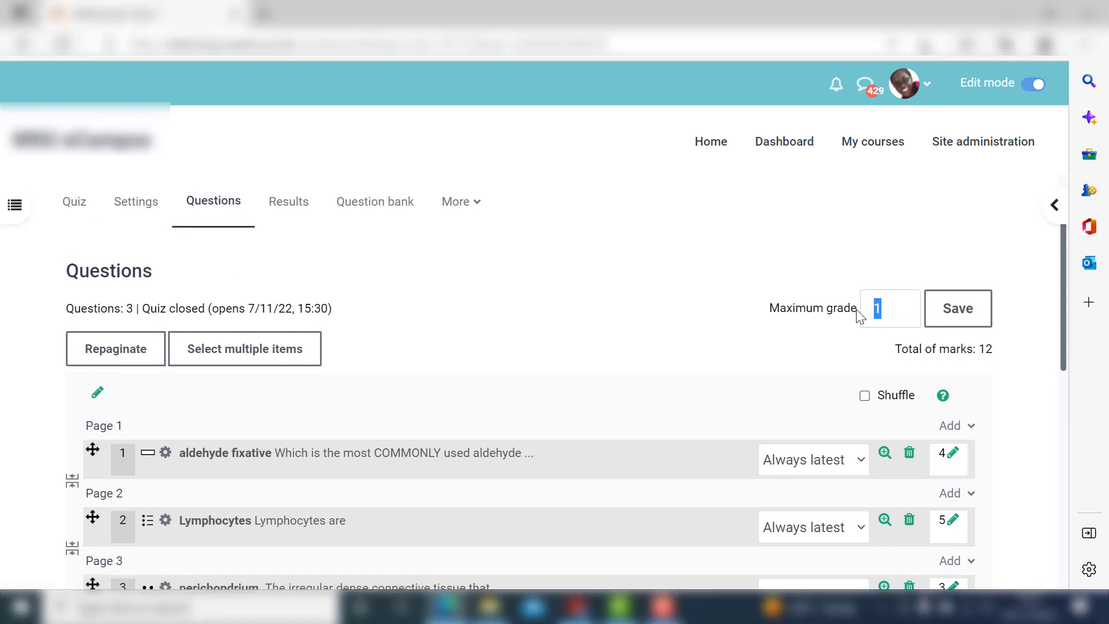
text(30)
click(960, 306)
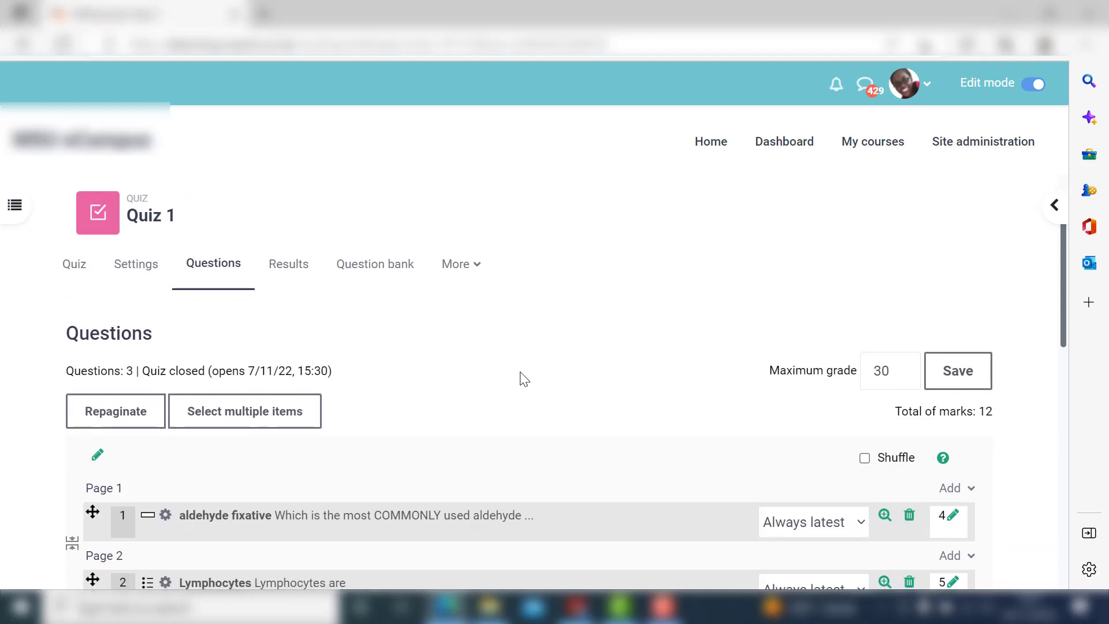
Start a timed preview attempt of Quiz 1 and view the short answer question on its first page.
click(70, 276)
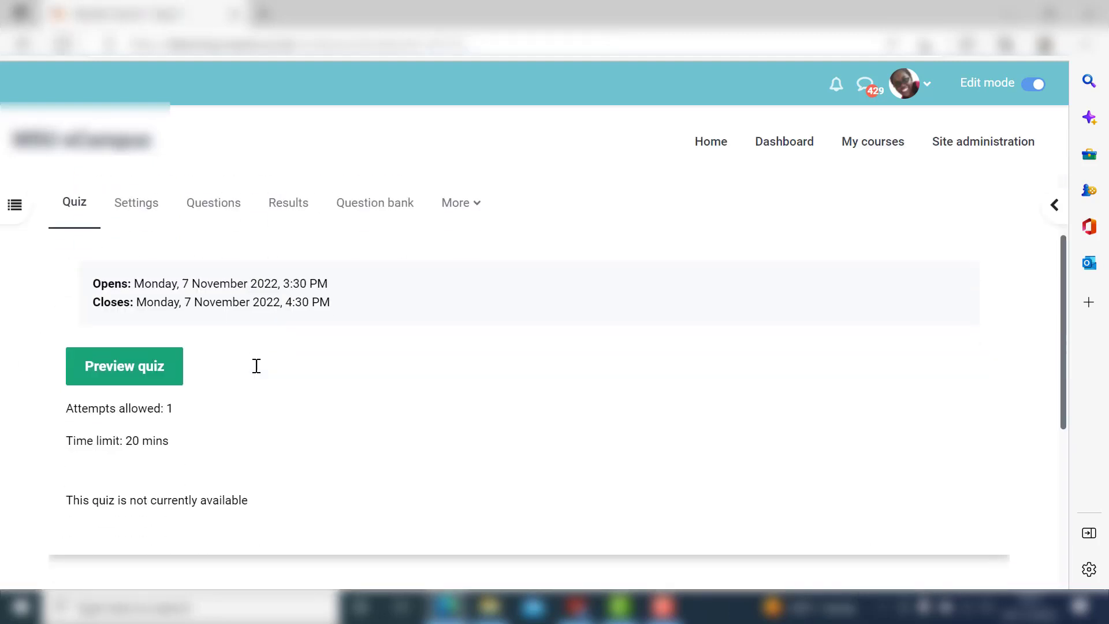
click(118, 369)
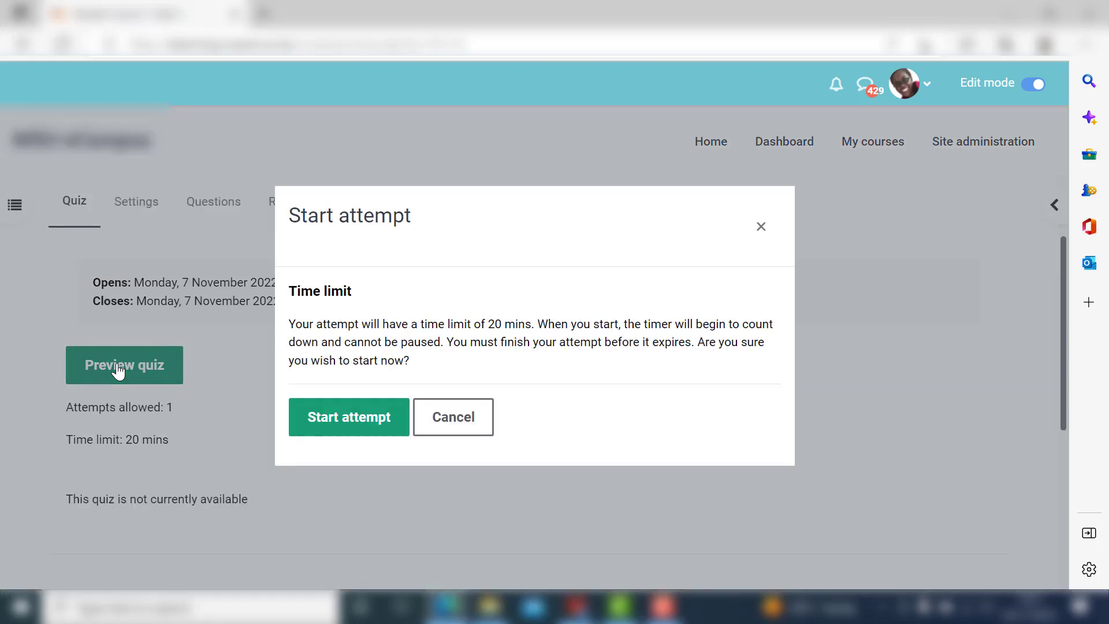
click(354, 428)
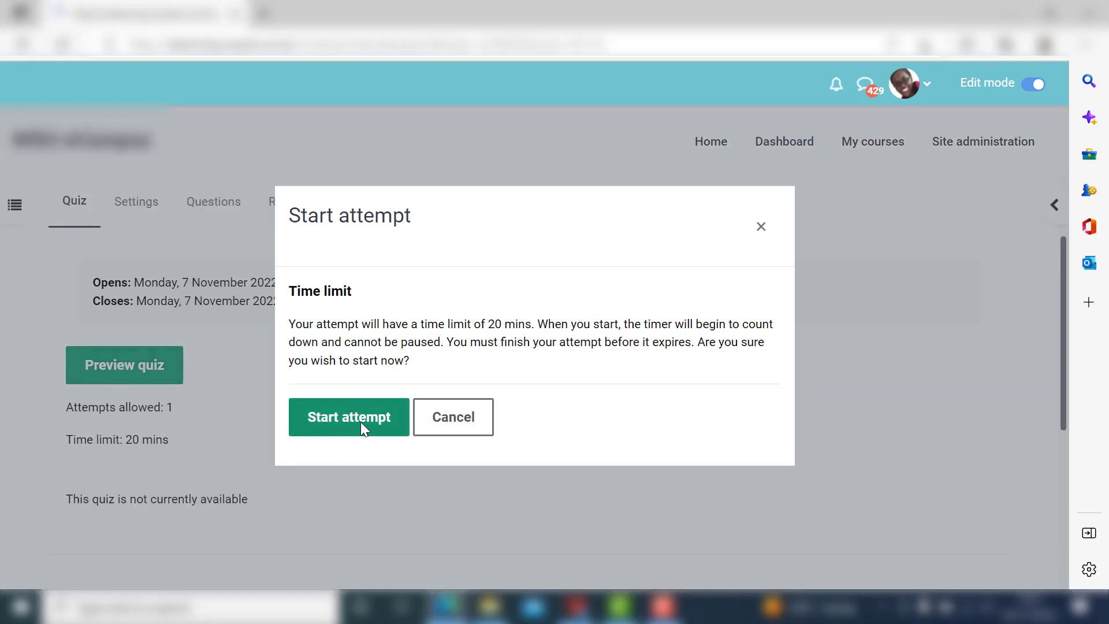
scroll(611, 487, down, 4)
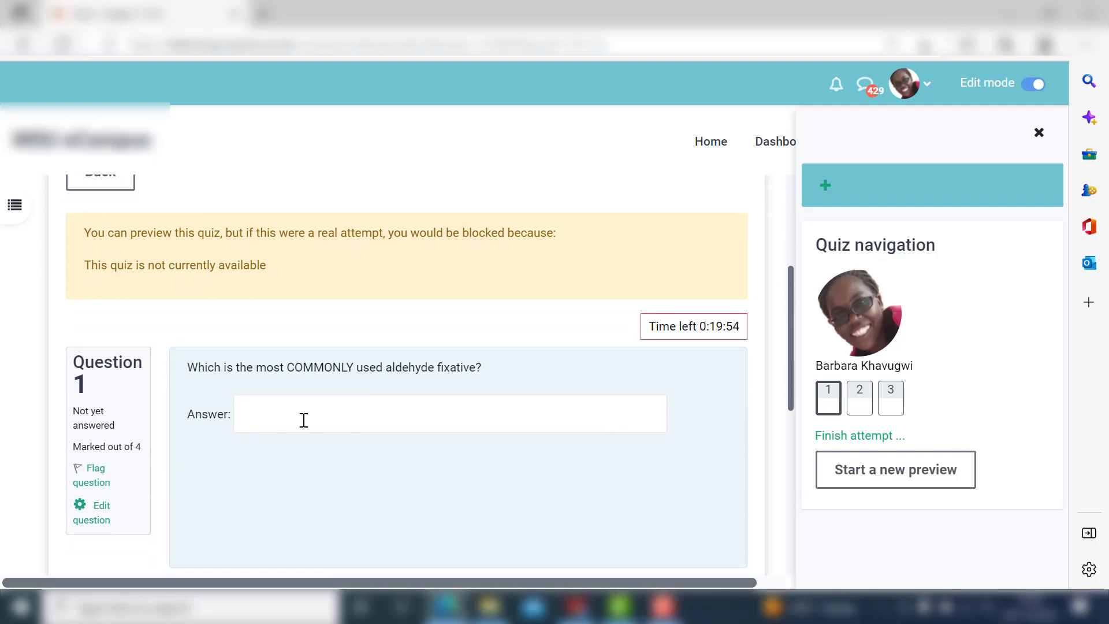
scroll(336, 415, down, 3)
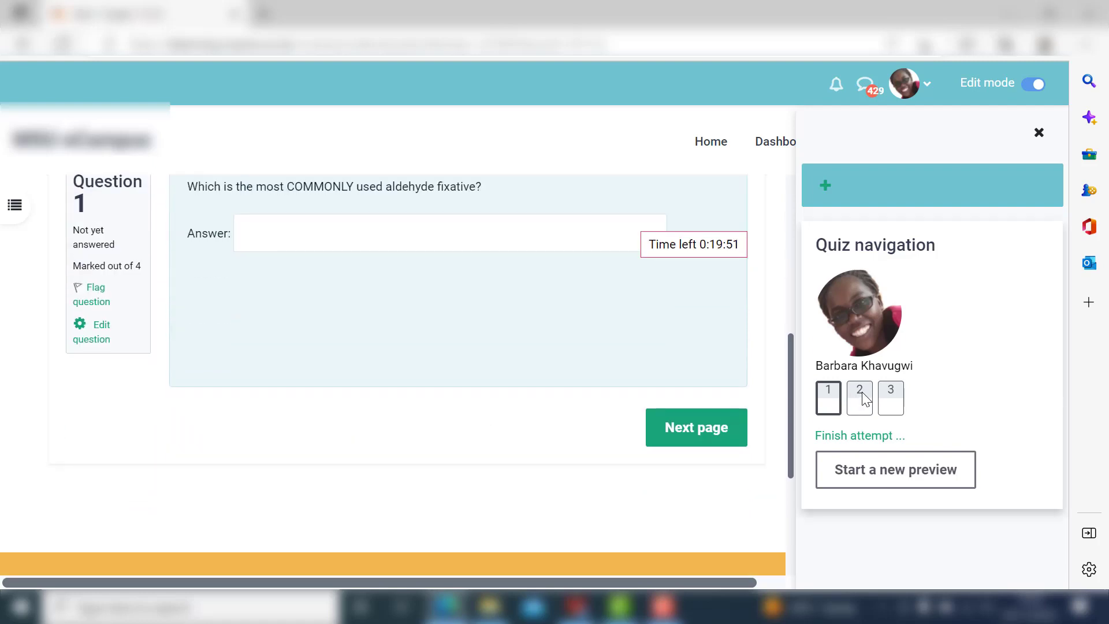
Go through the remaining preview pages, viewing the multiple choice question and the True/False question without answering them.
click(682, 446)
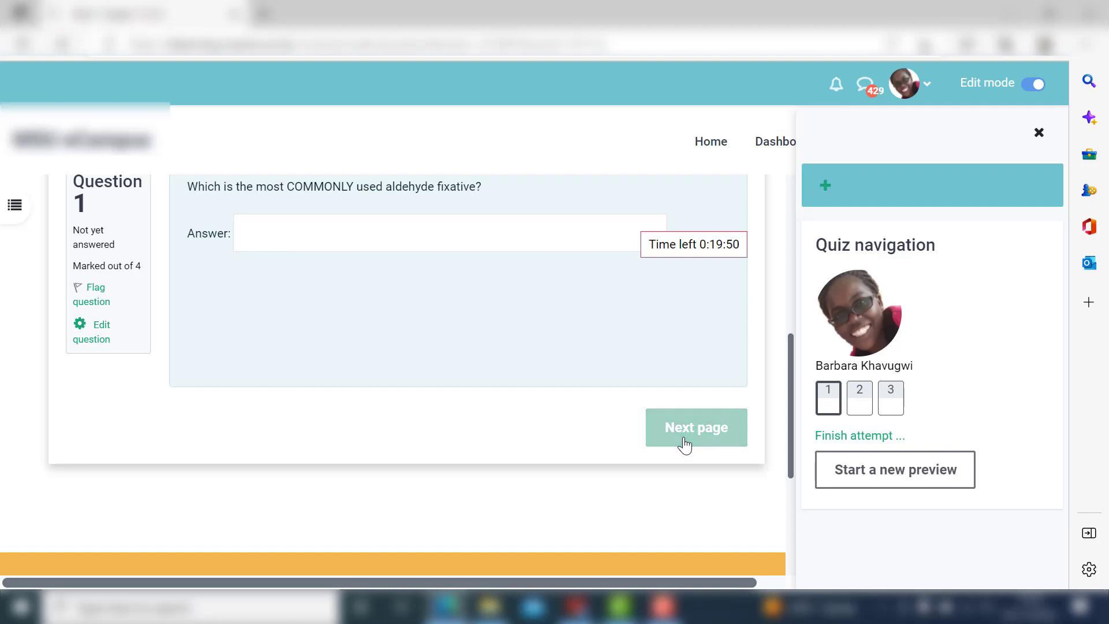
scroll(554, 405, down, 5)
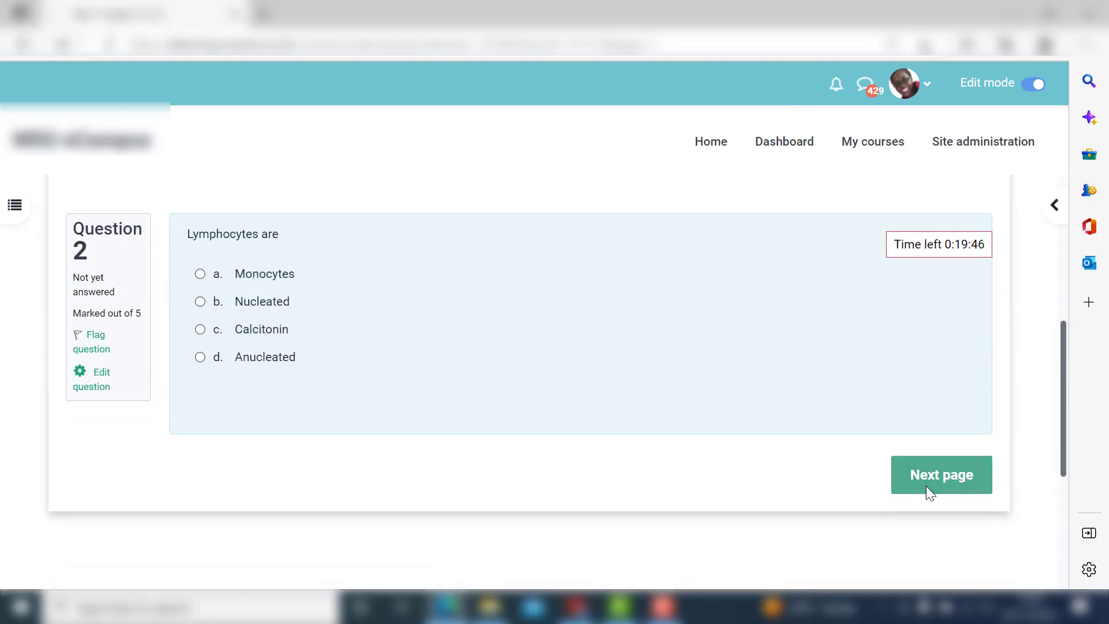
click(926, 486)
scroll(262, 494, down, 3)
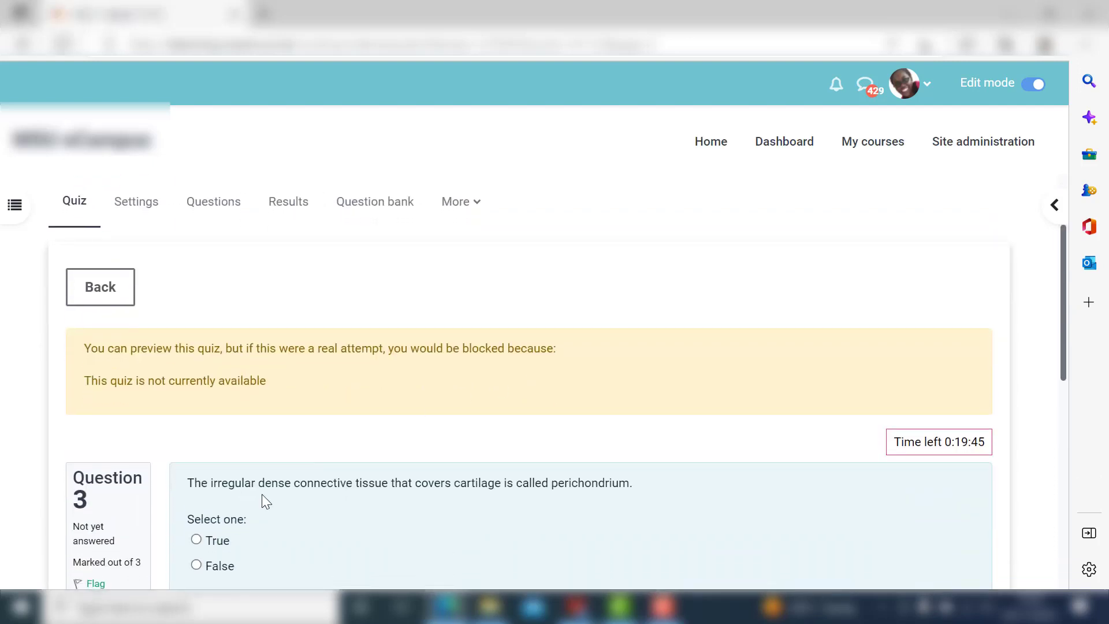
scroll(220, 504, down, 2)
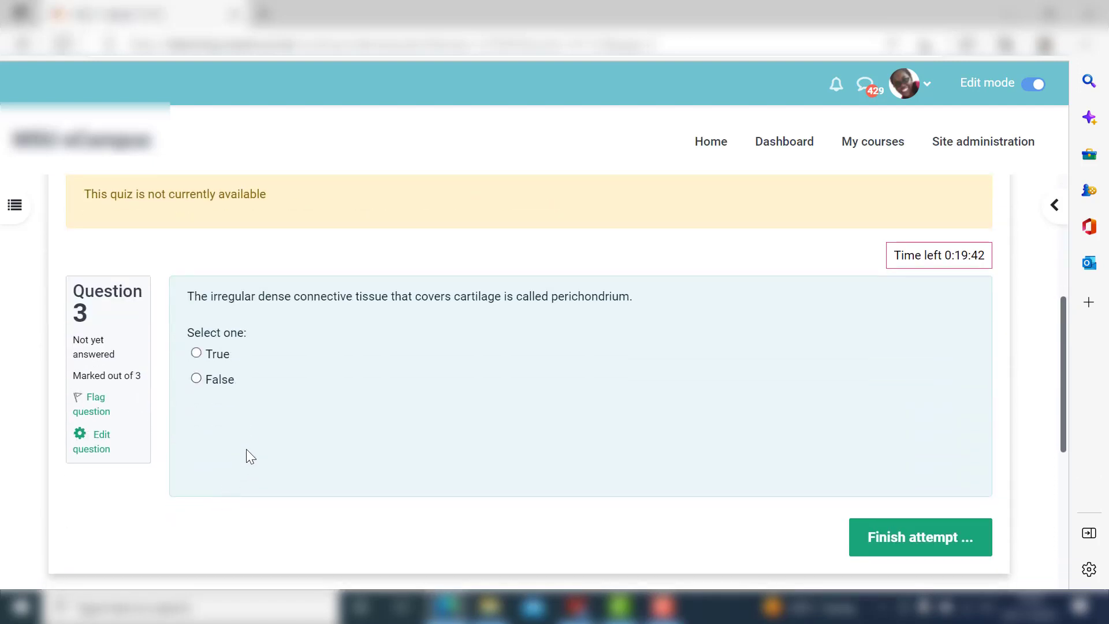